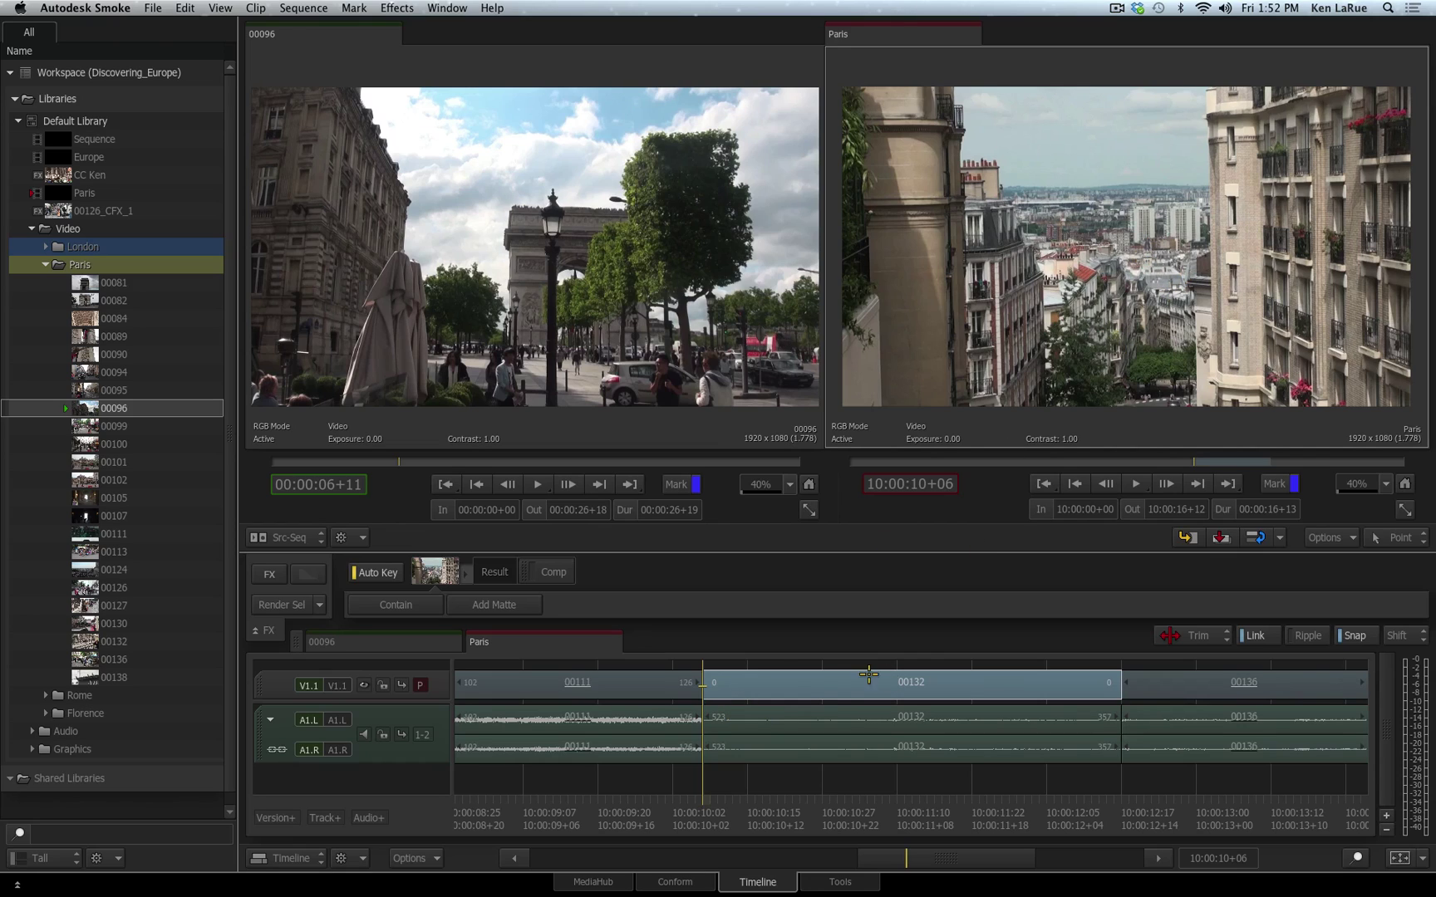
Create a ConnectFX setup on clip 00132 from the video effects list.
left_click(264, 572)
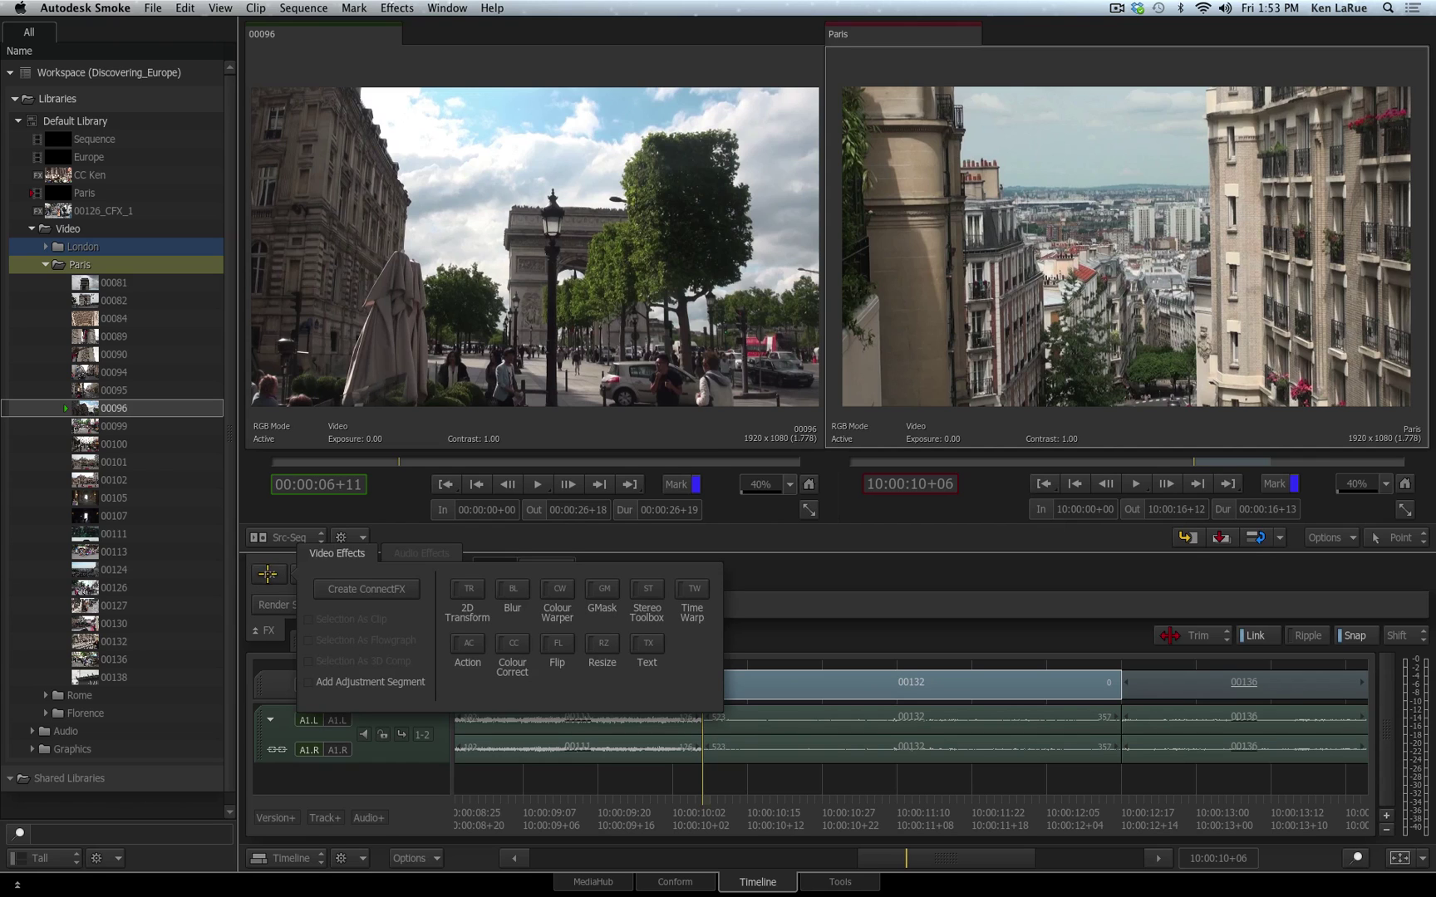
left_click(332, 588)
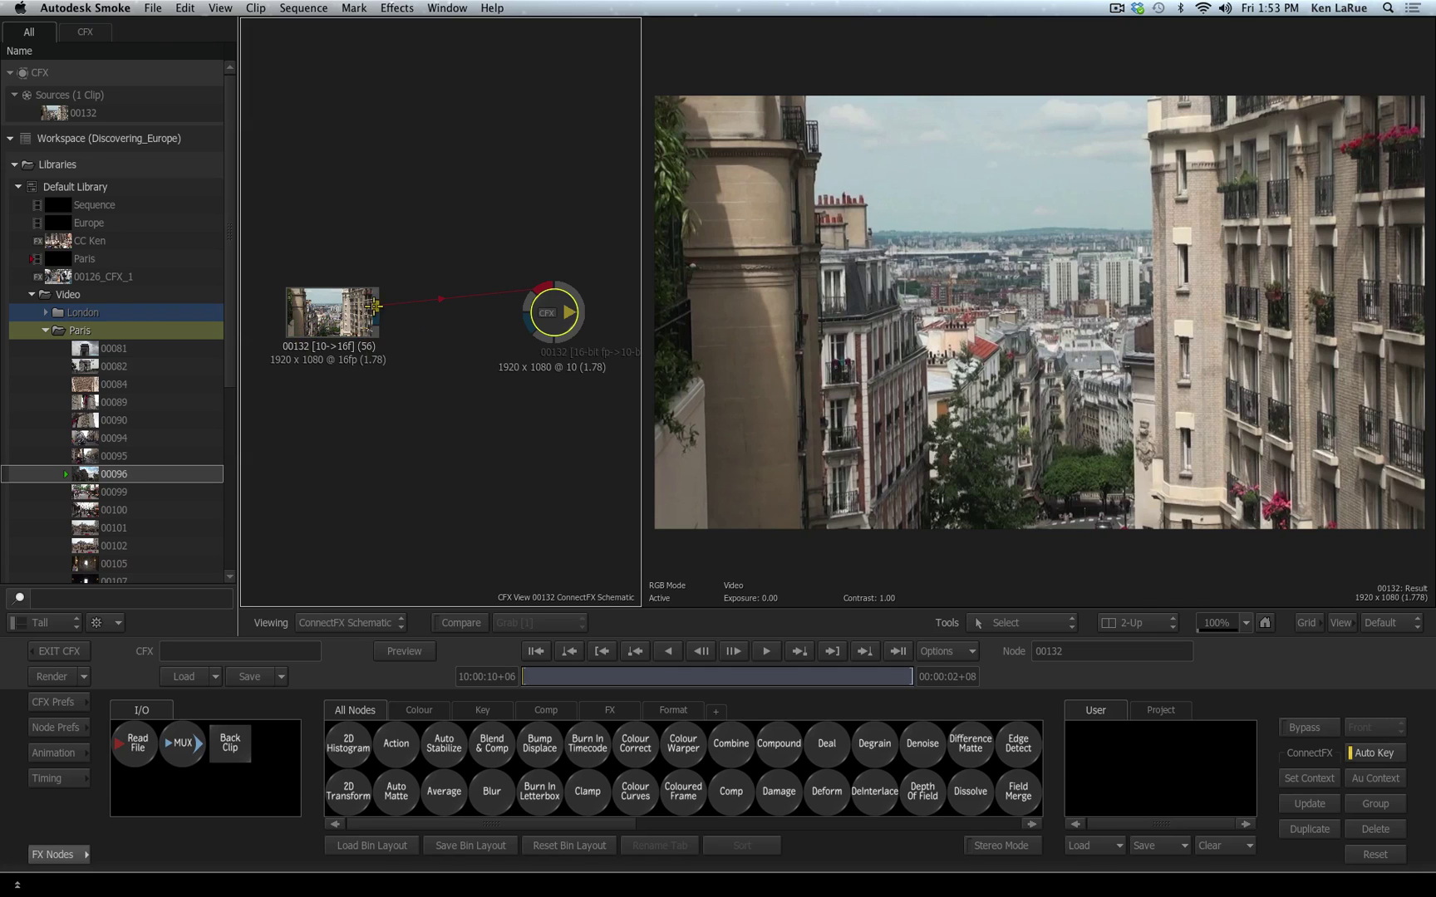
left_click_drag(345, 298, 360, 286)
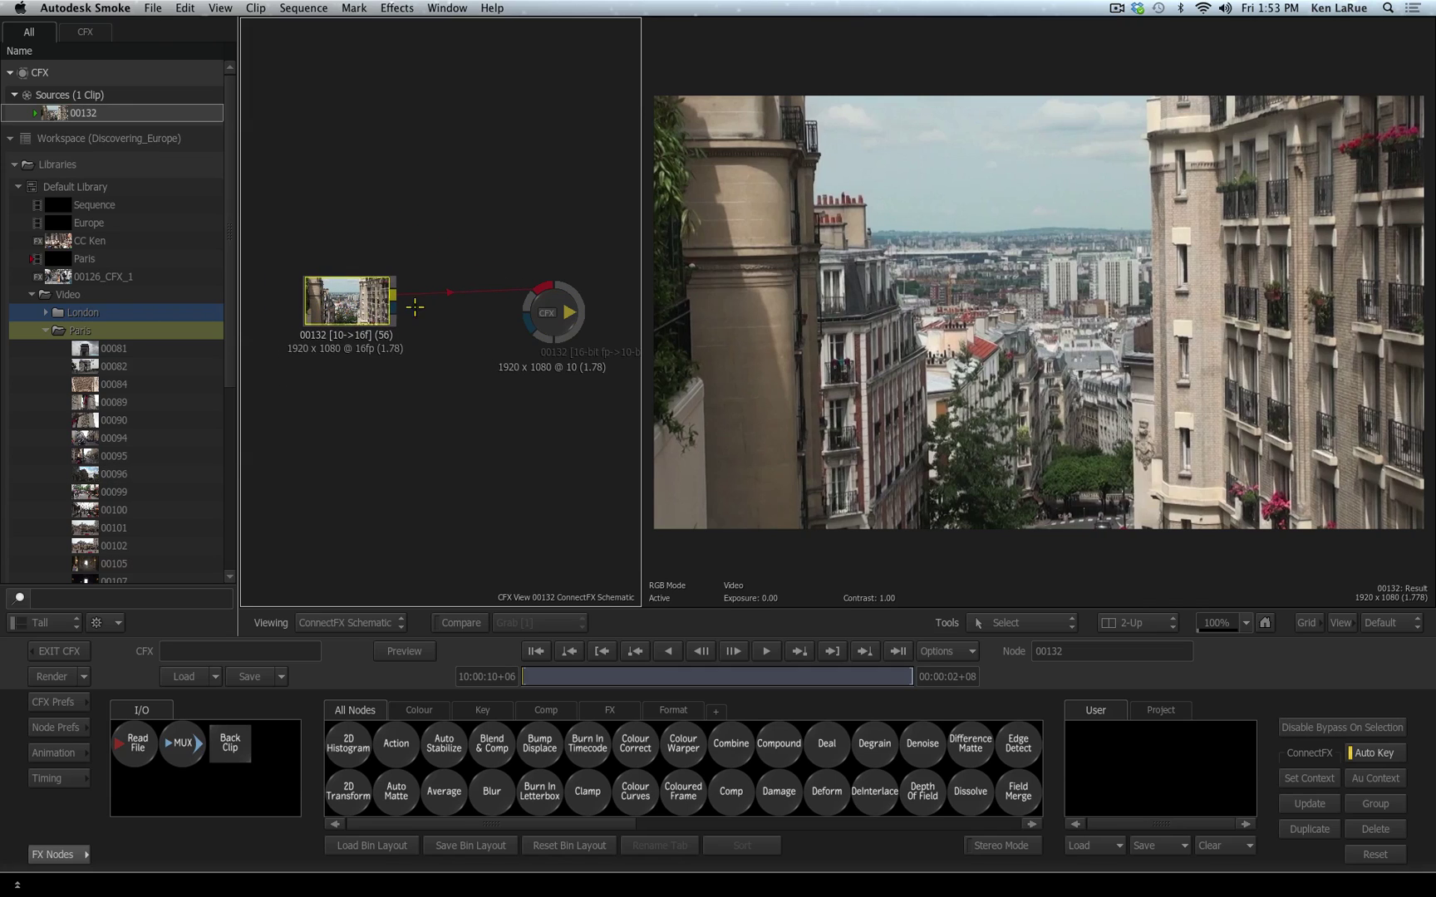
left_click_drag(553, 312, 586, 304)
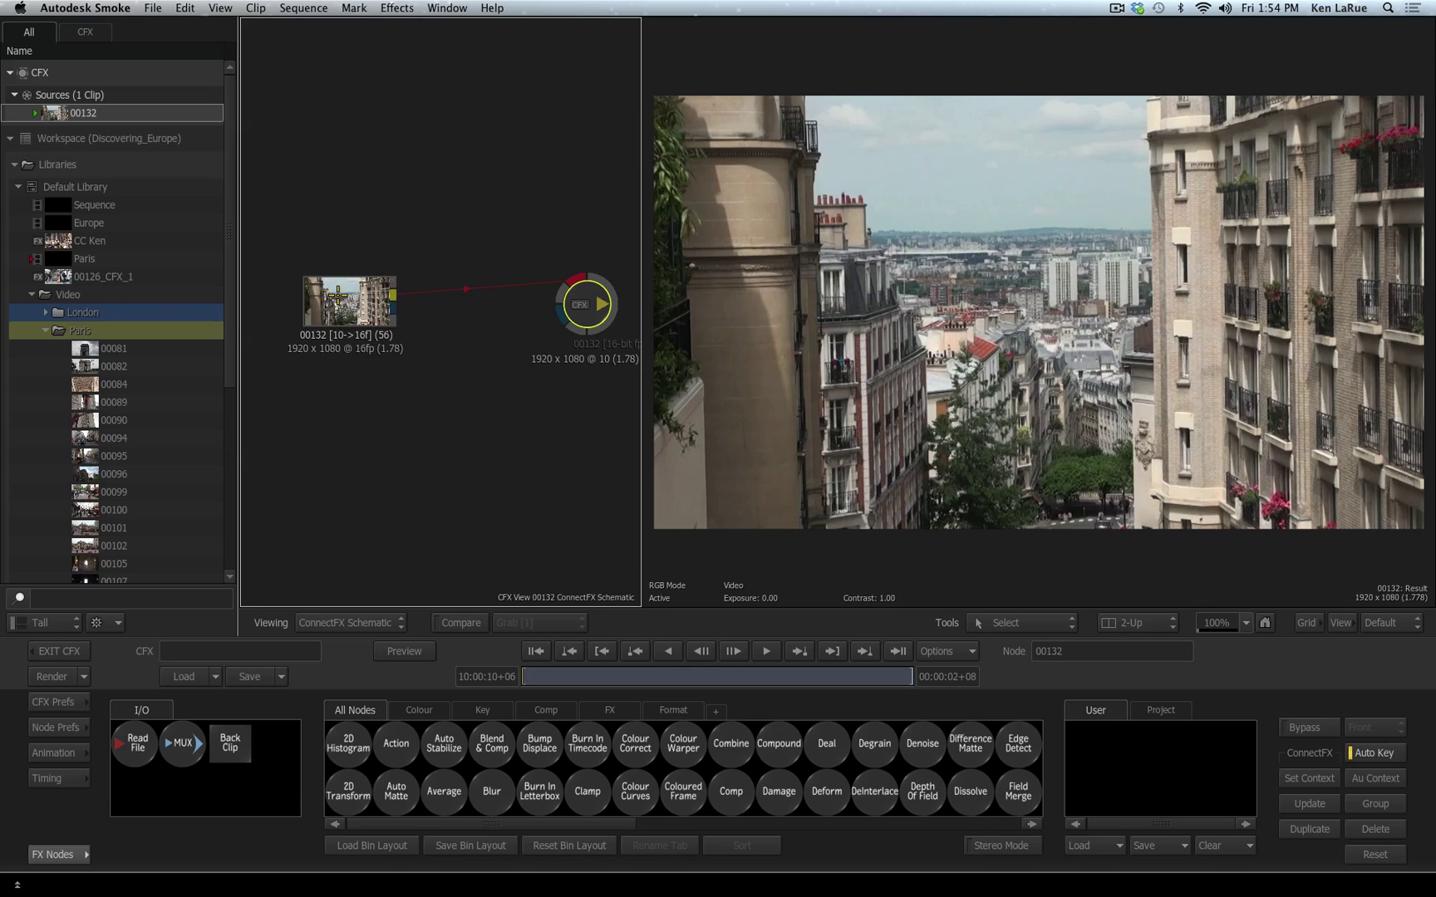
left_click_drag(392, 293, 384, 301)
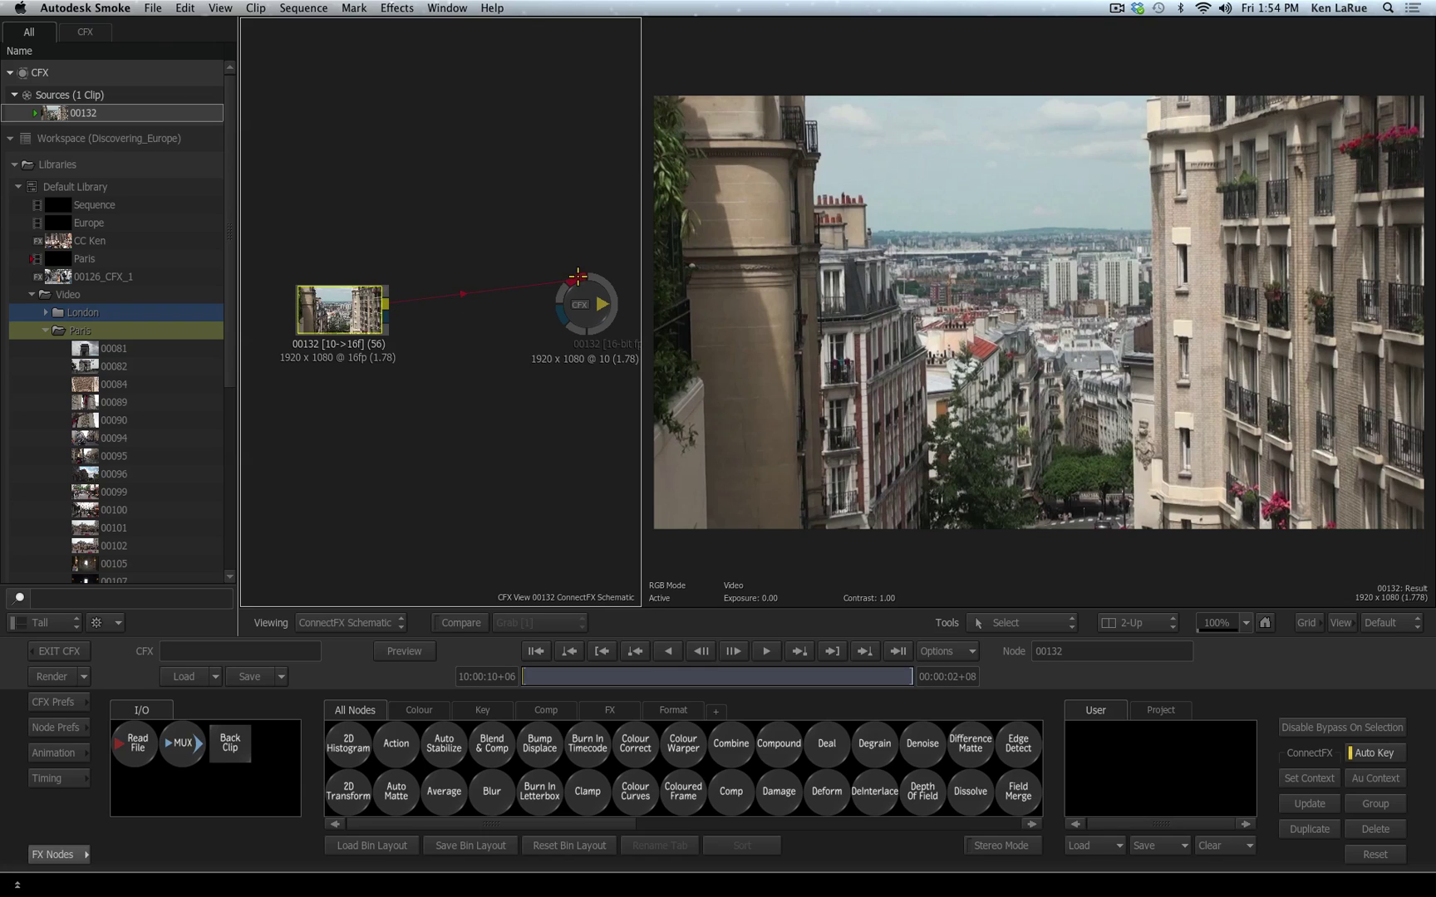
mouse_move(581, 309)
left_mouse_down()
mouse_move(595, 290)
mouse_move(586, 336)
left_mouse_up()
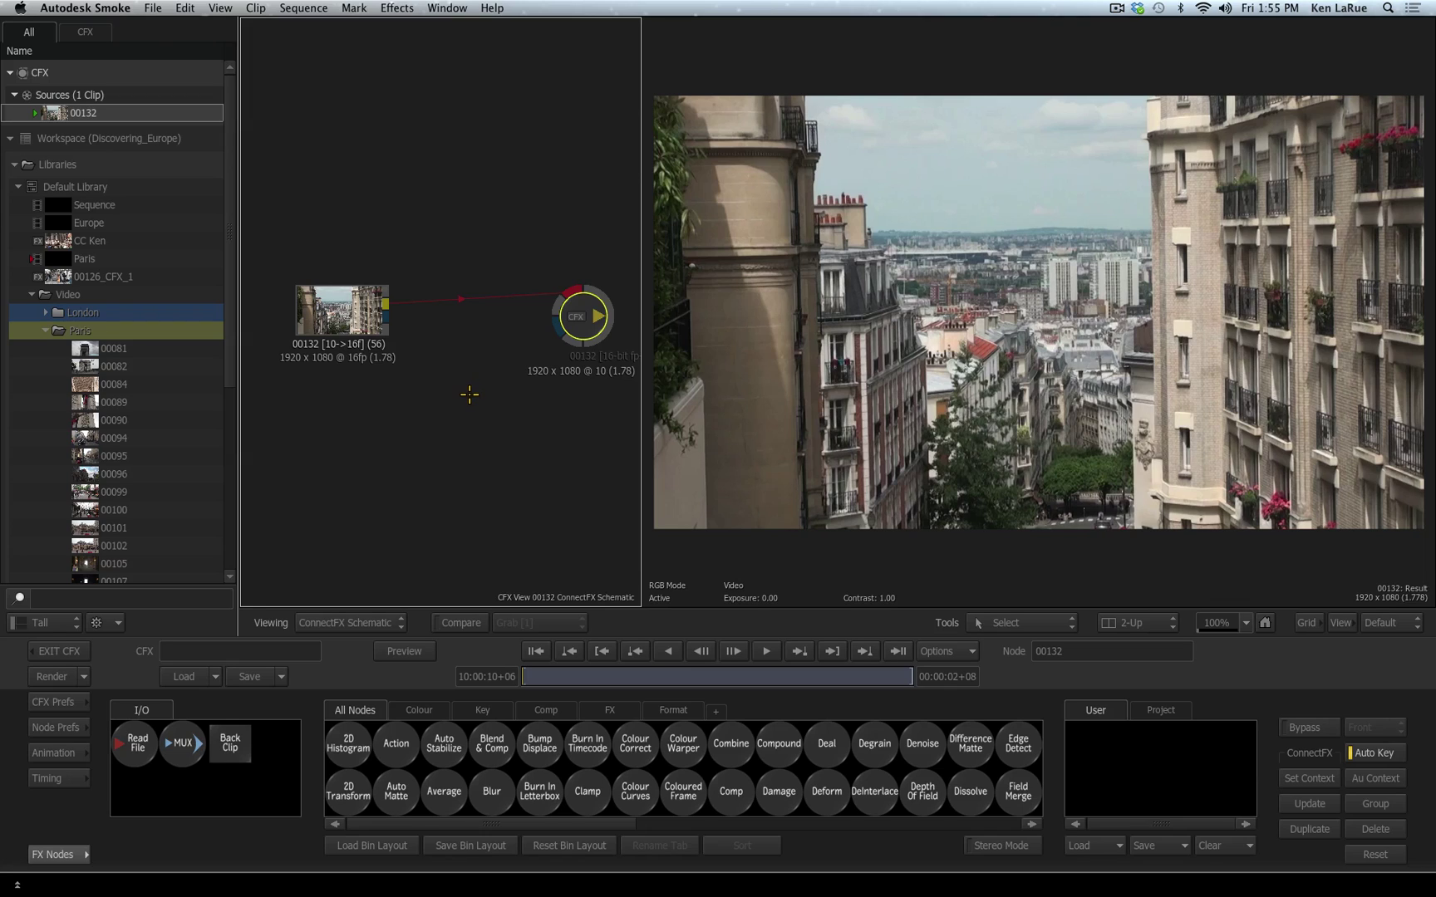
left_click_drag(596, 318, 564, 311)
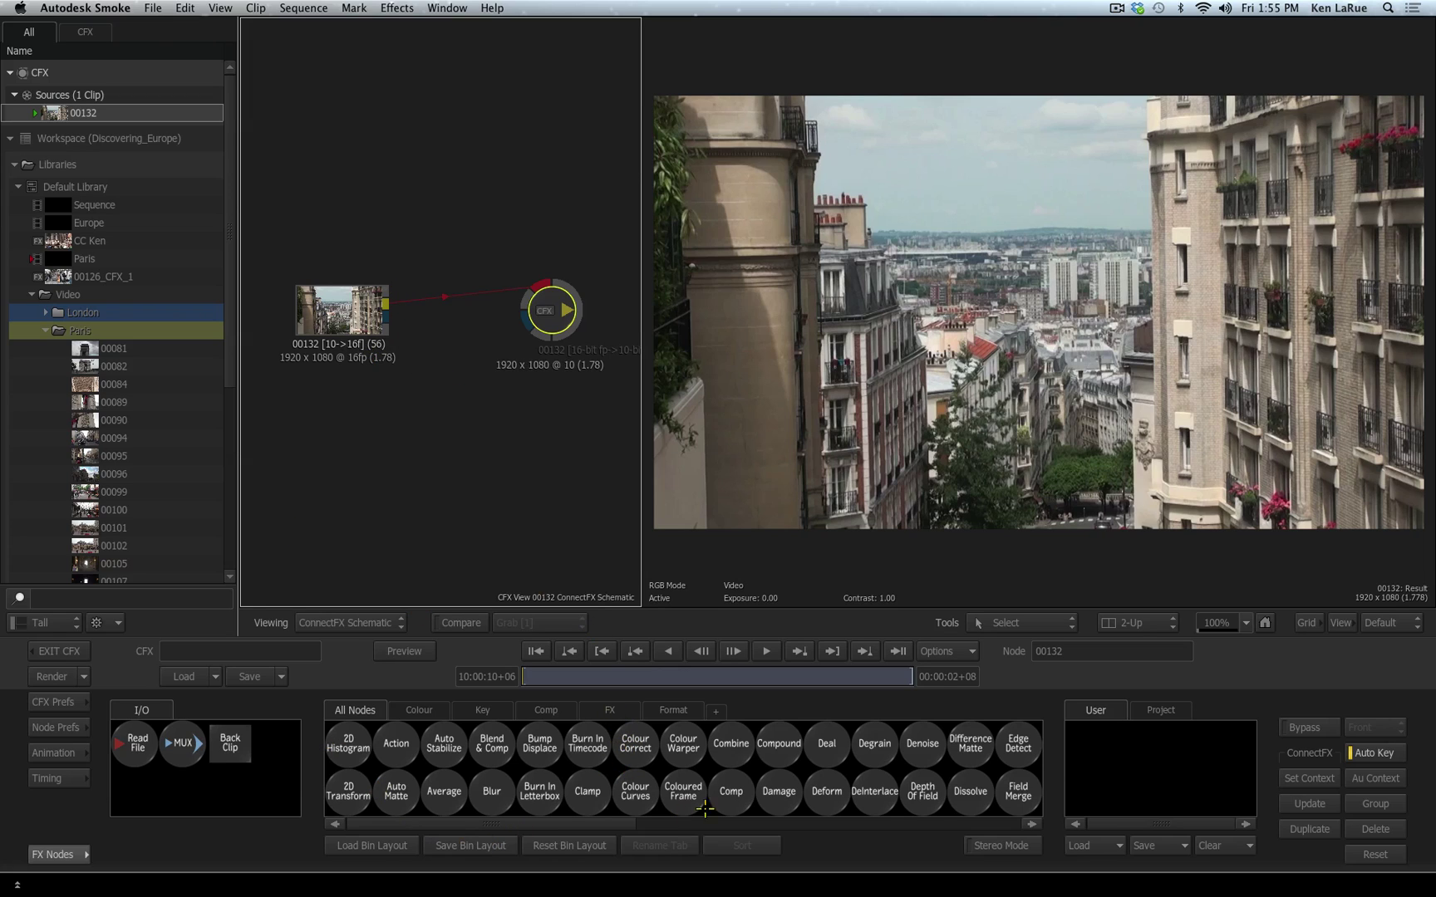
Insert a Colour Warper node between clip 00132 and the CFX output, then space the three nodes out.
left_click_drag(683, 744, 456, 300)
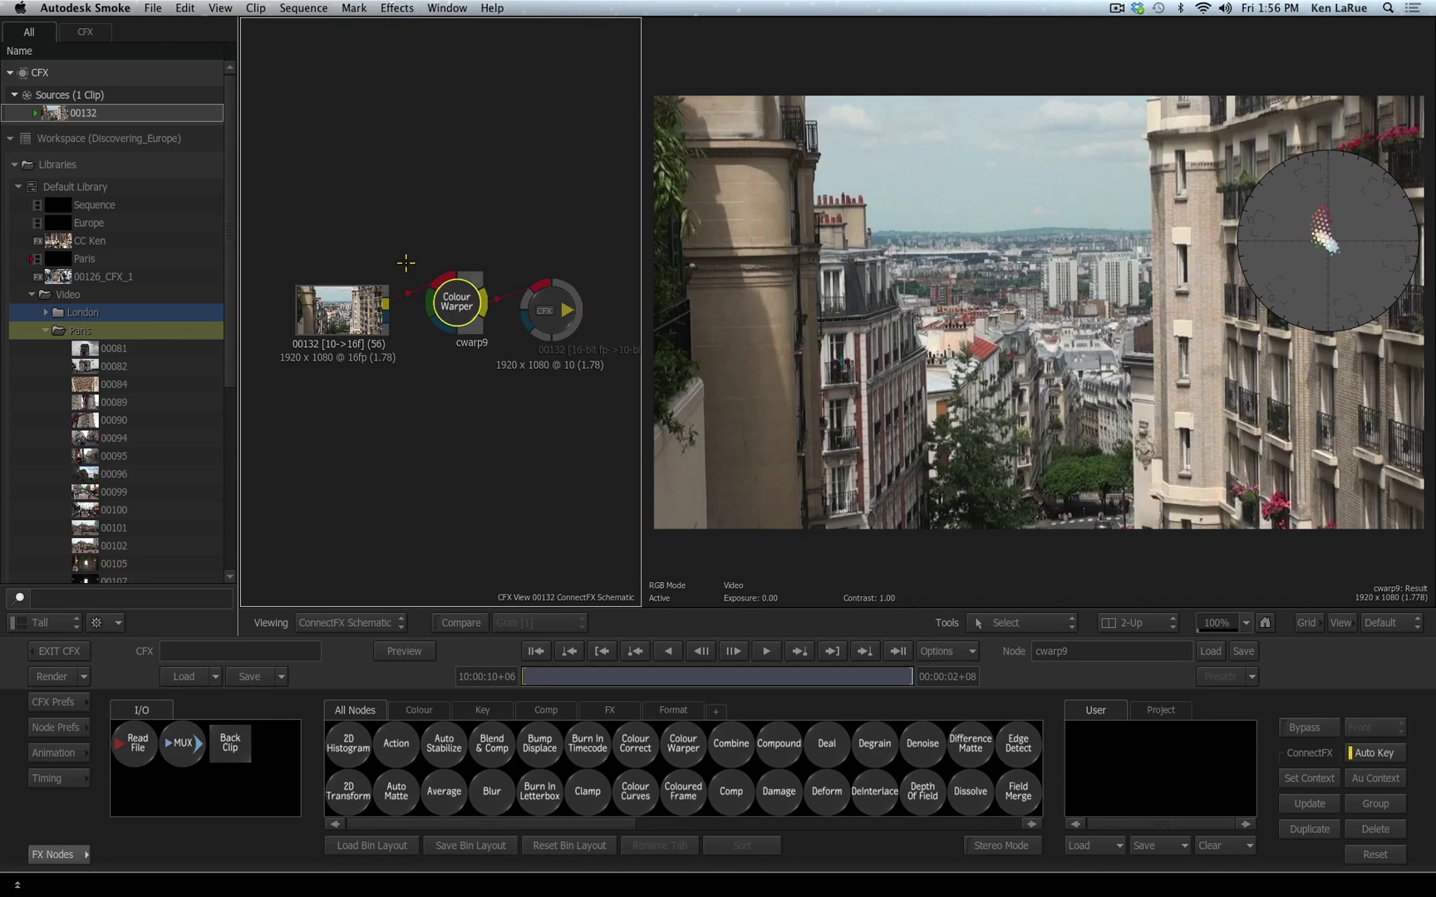
left_click_drag(349, 300, 322, 283)
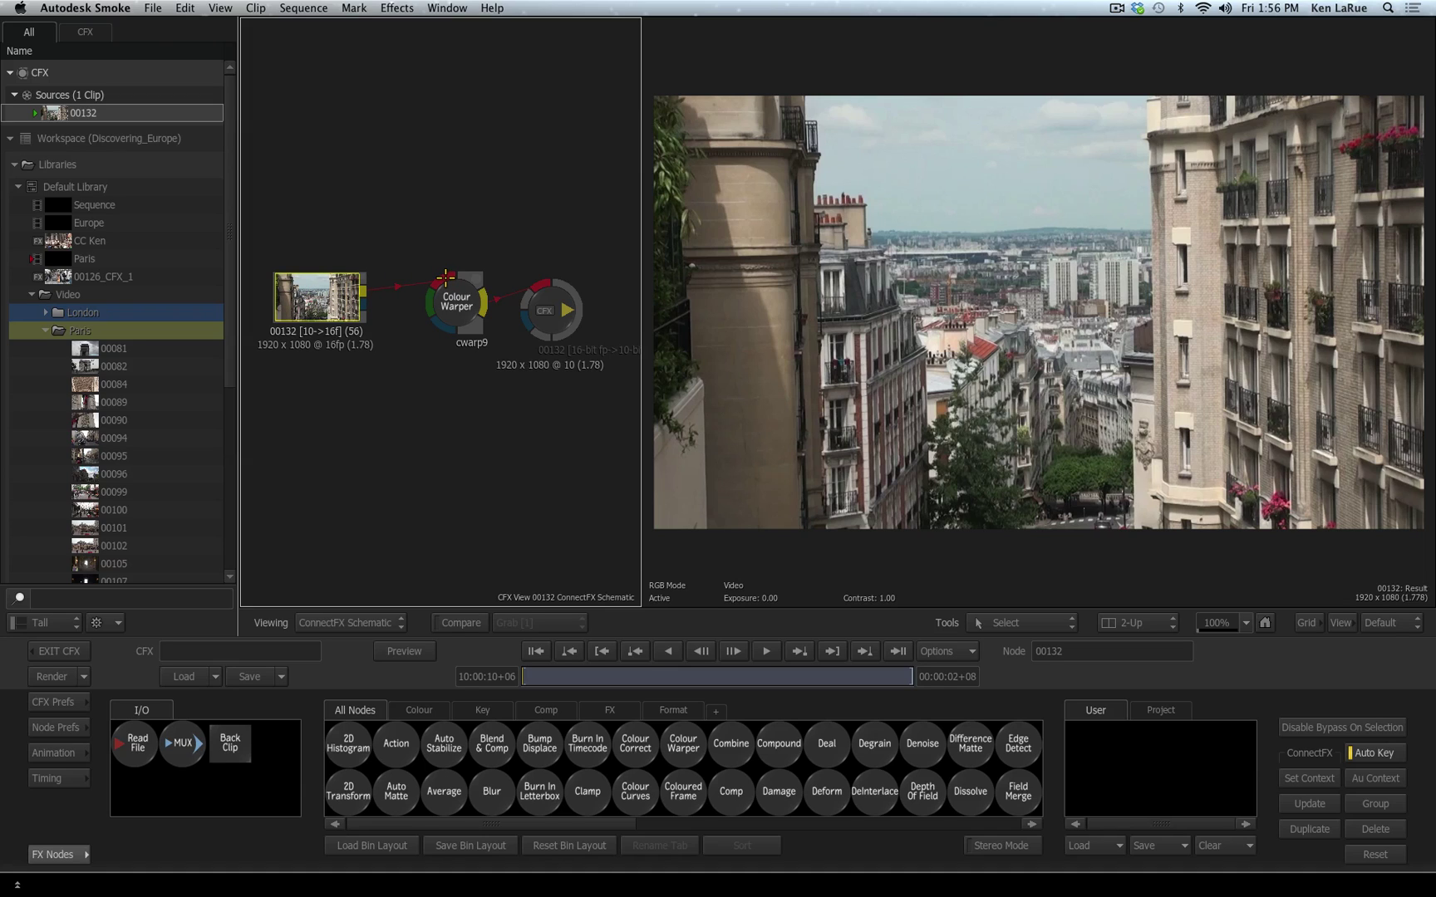
left_click_drag(443, 278, 410, 279)
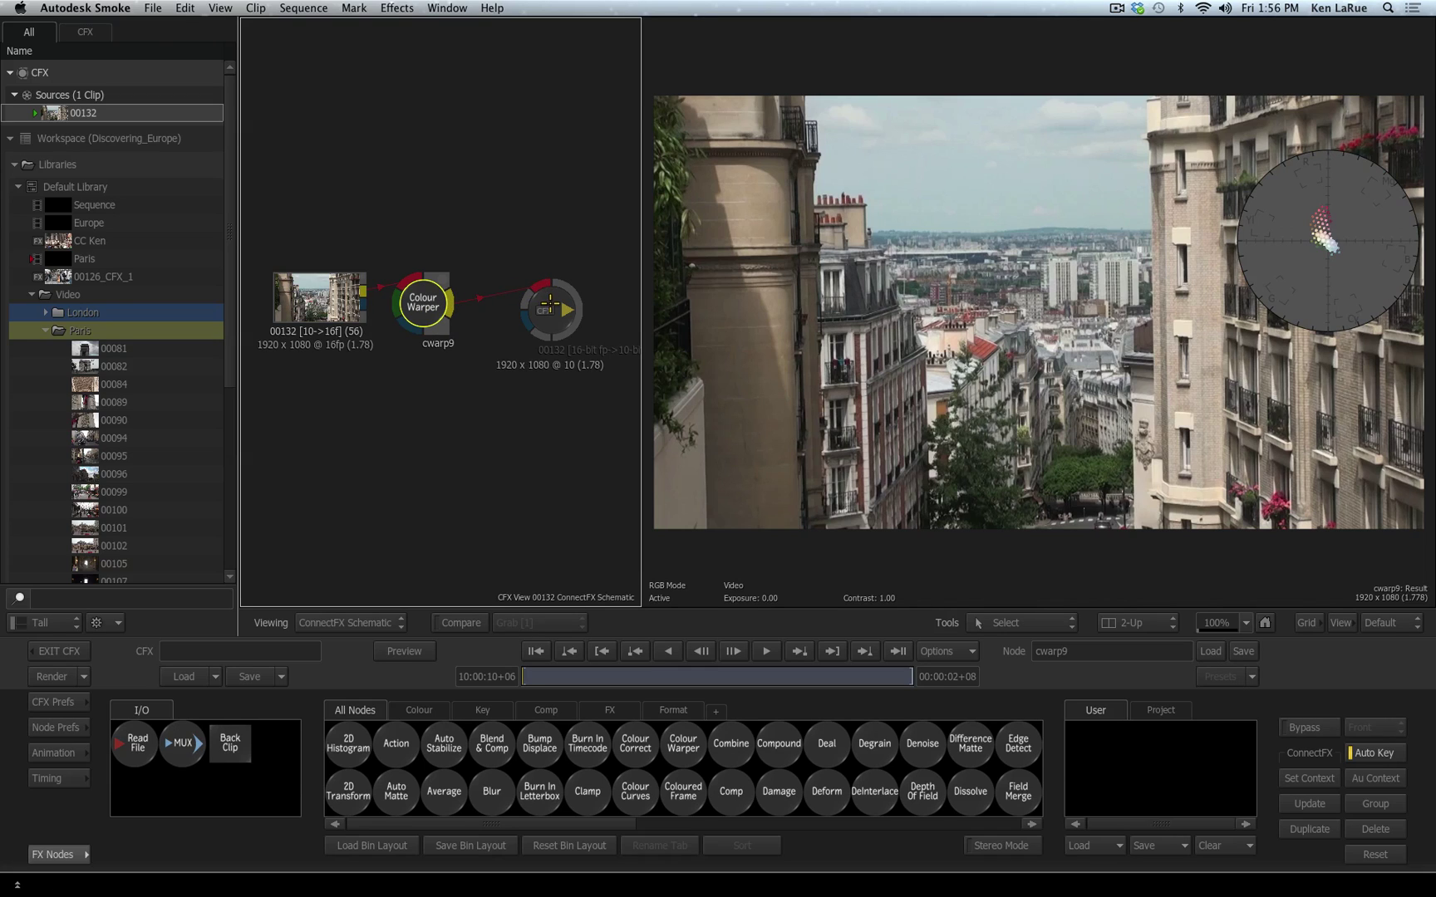
left_click_drag(541, 285, 573, 278)
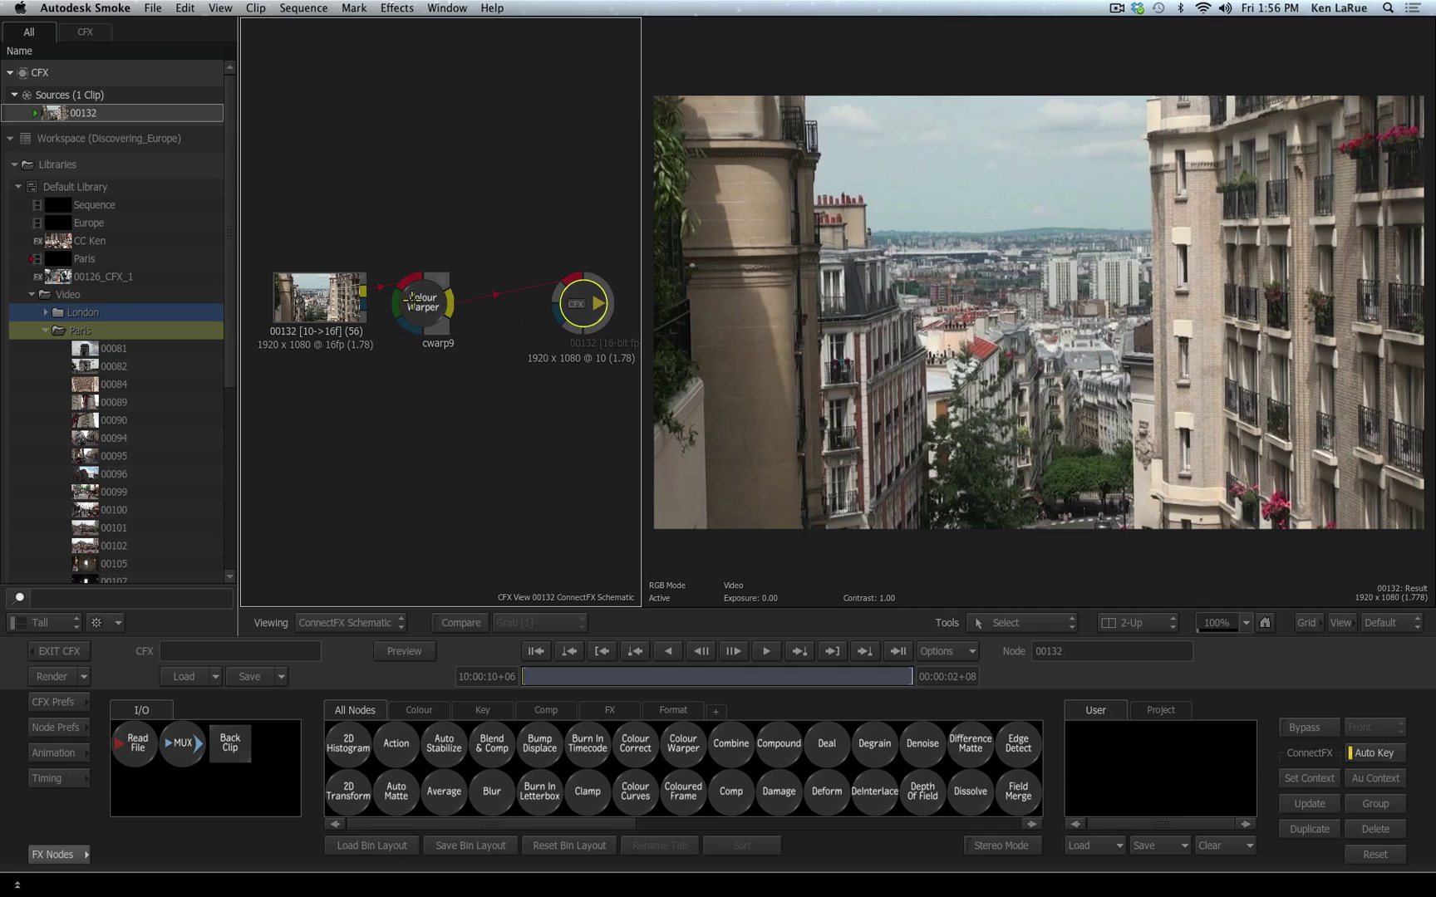
left_click_drag(414, 309, 449, 310)
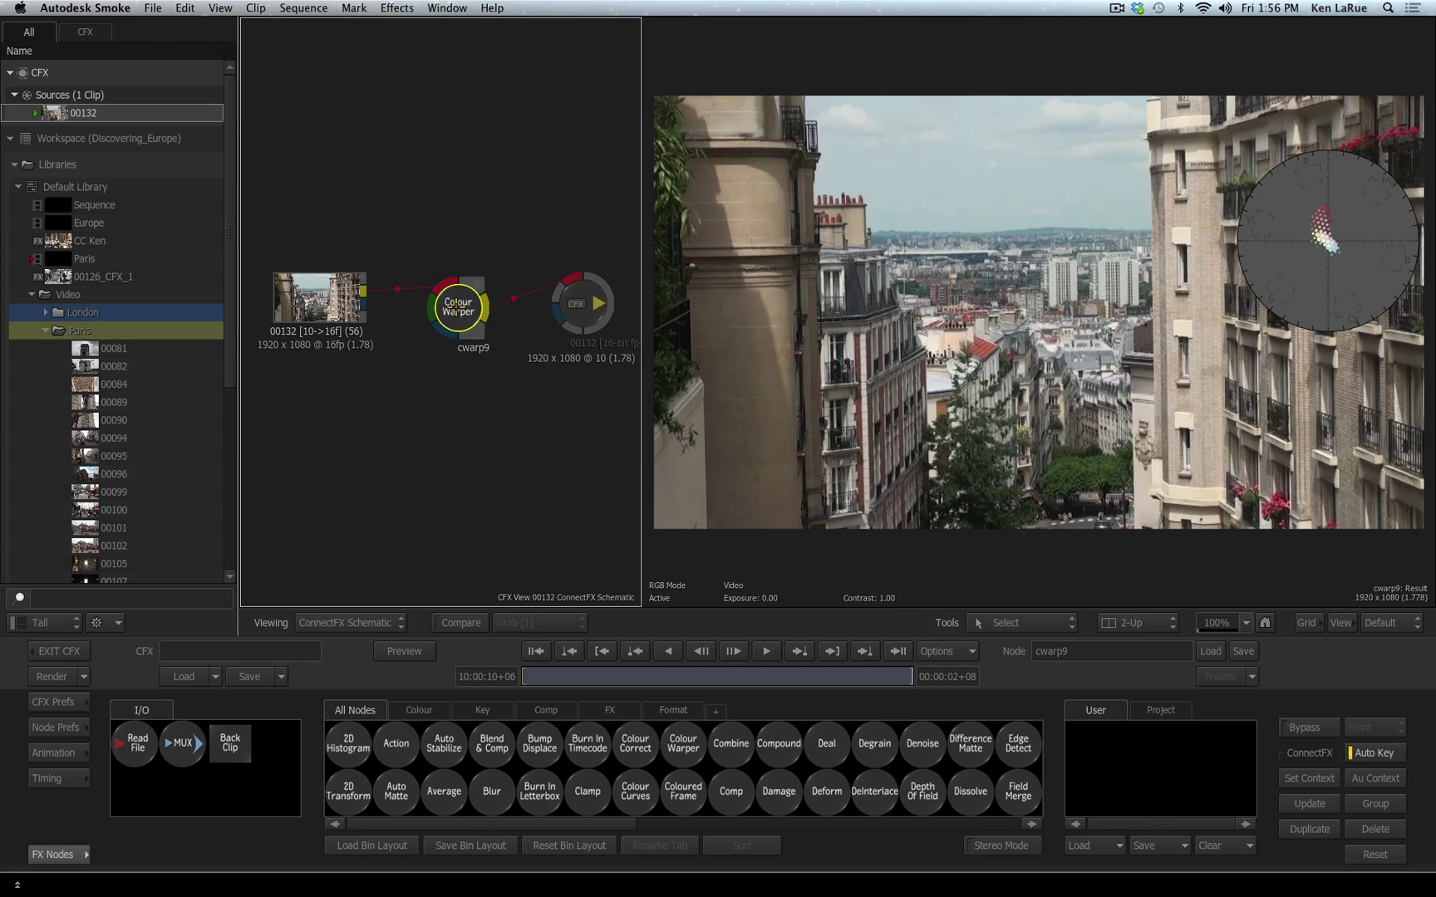
In cwarp9, set Black to -0.080 and White to 1.050, and tint the highlights warm.
double_click(457, 308)
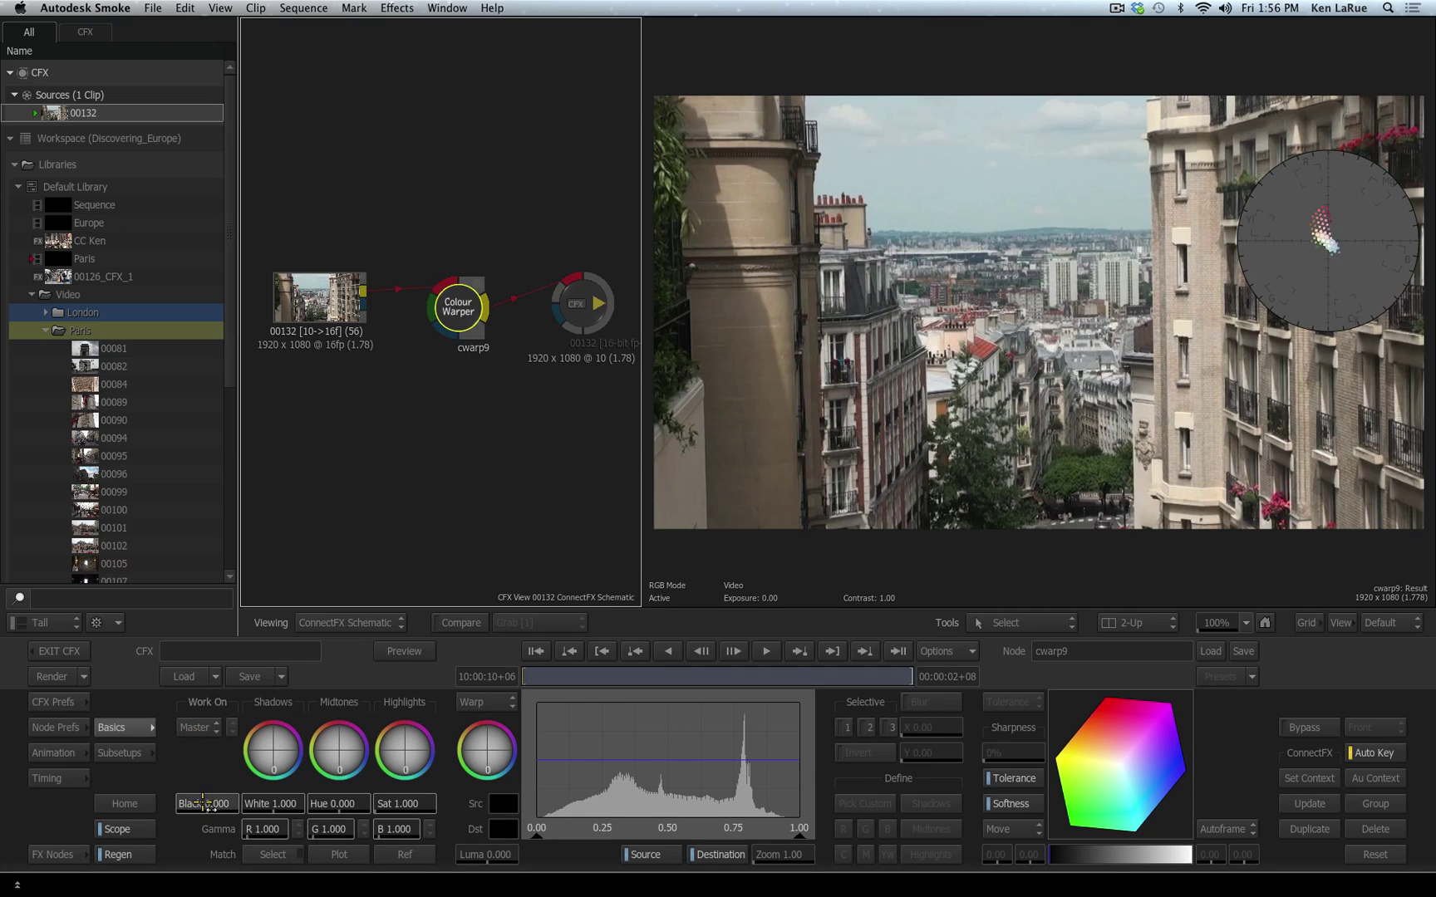
left_click_drag(204, 803, 199, 803)
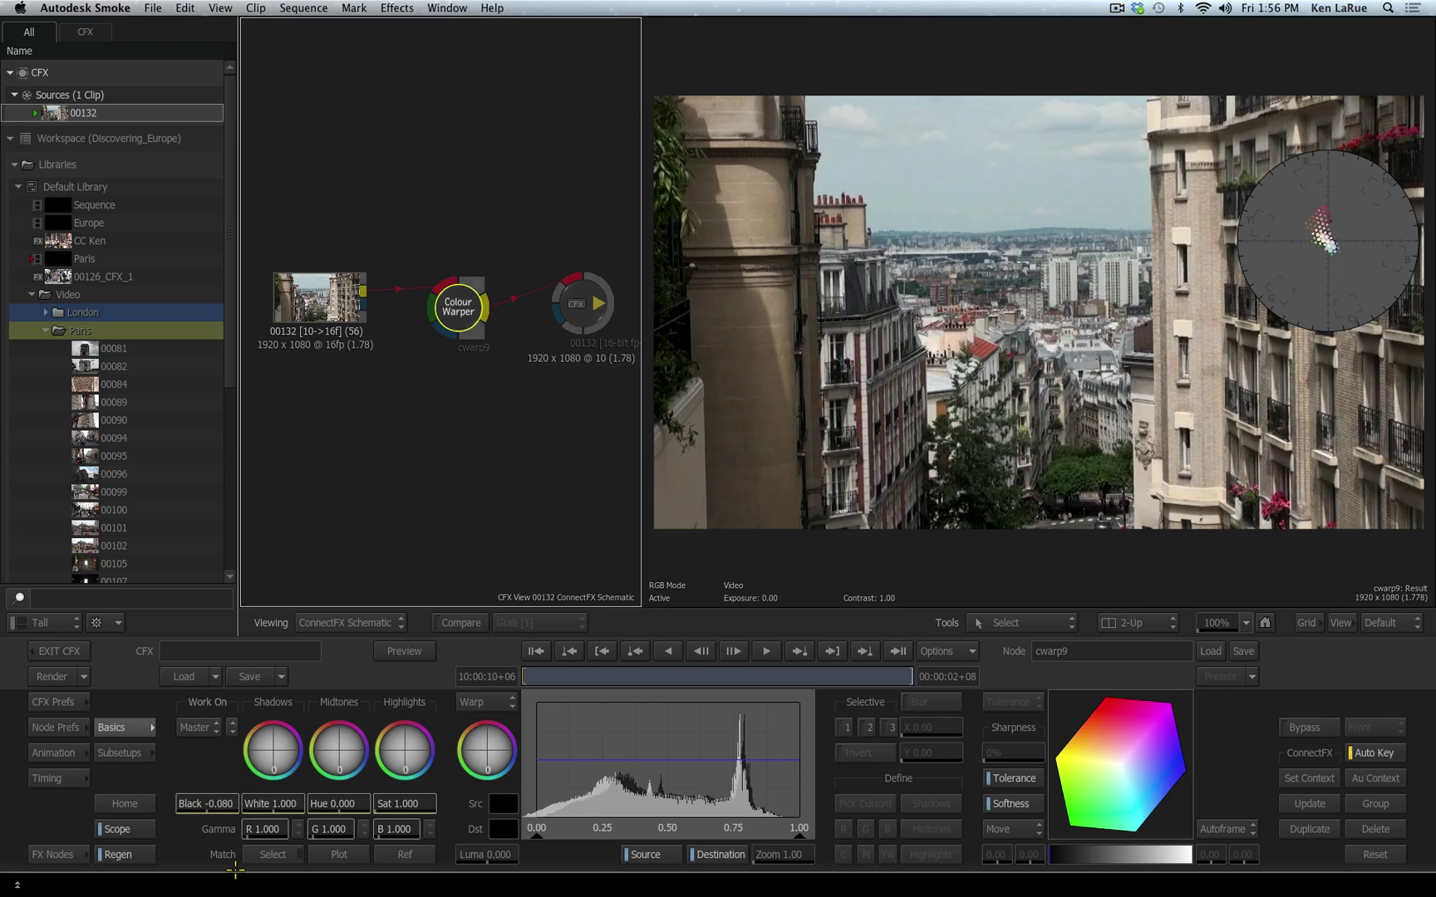
mouse_move(289, 803)
left_mouse_down()
mouse_move(293, 769)
mouse_move(314, 791)
left_mouse_up()
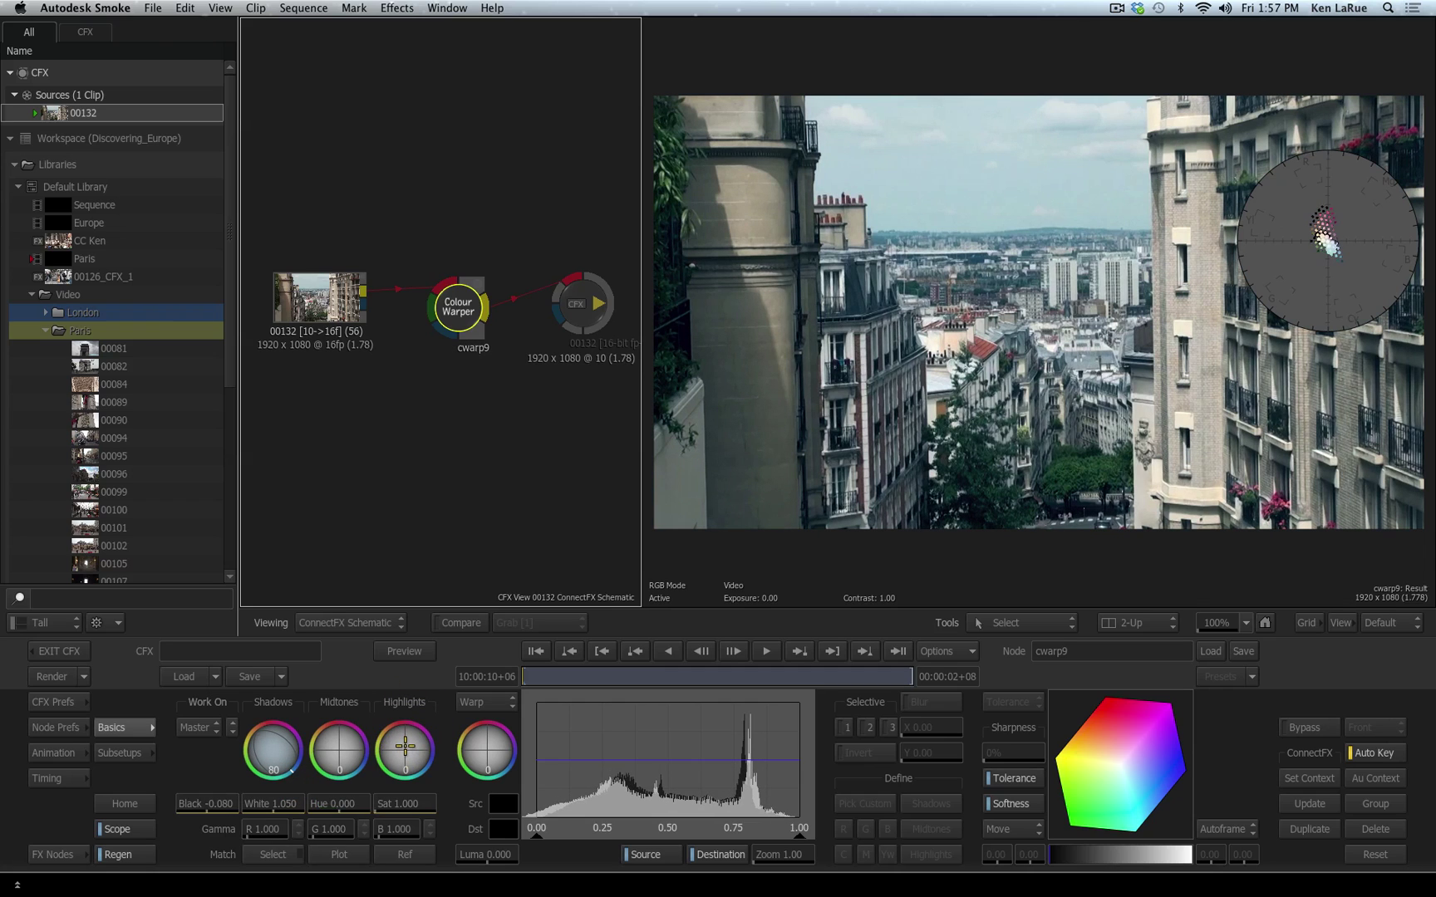
left_click_drag(405, 747, 341, 621)
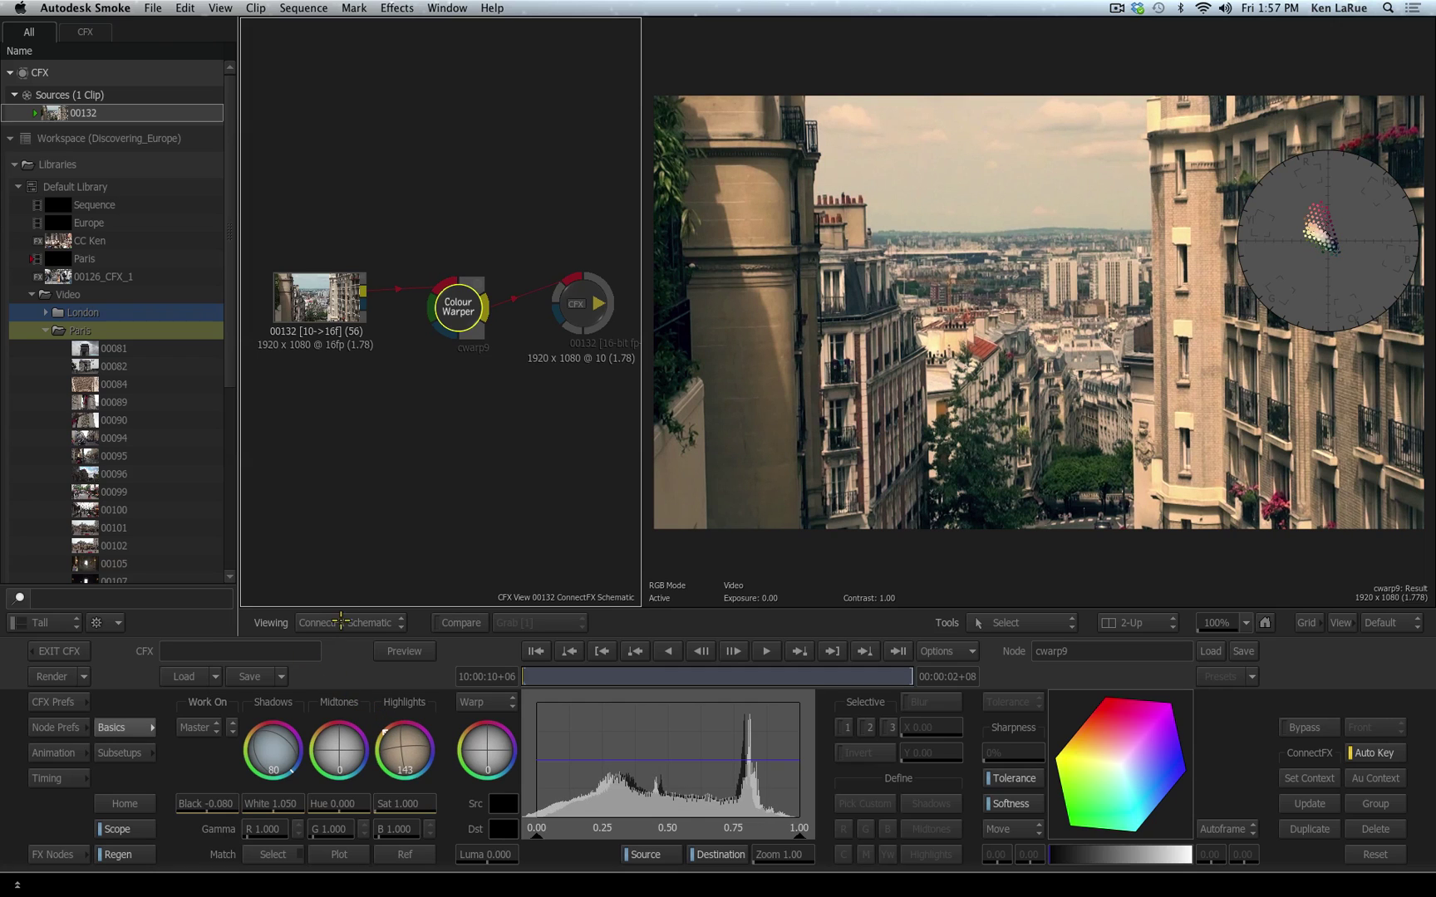
Switch the warp mode to Gamma and pull down the red and green channel midtones.
left_click(481, 701)
left_click(502, 723)
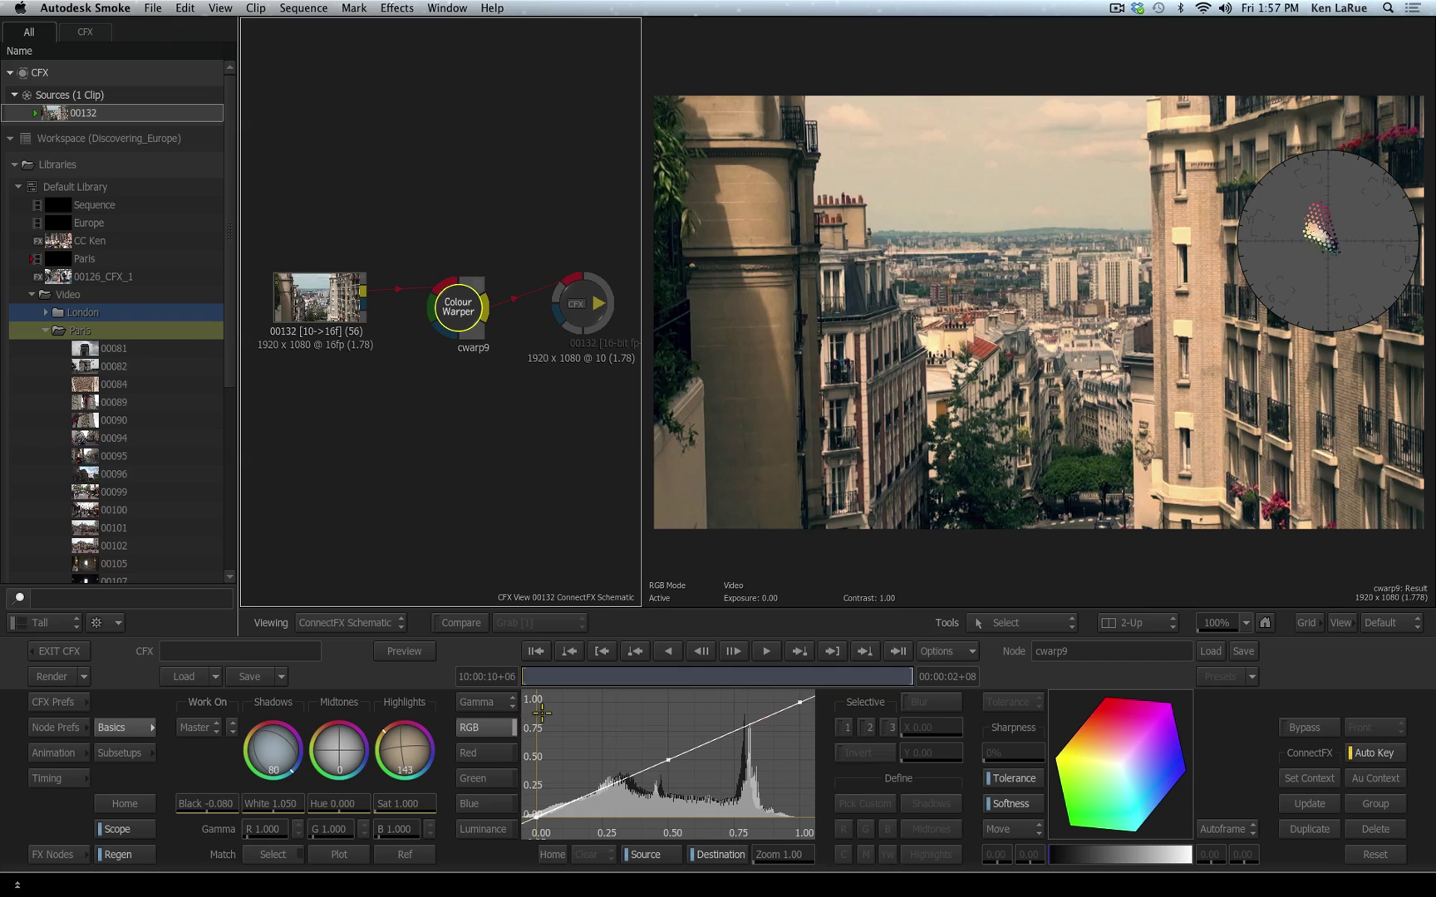
left_click(485, 753)
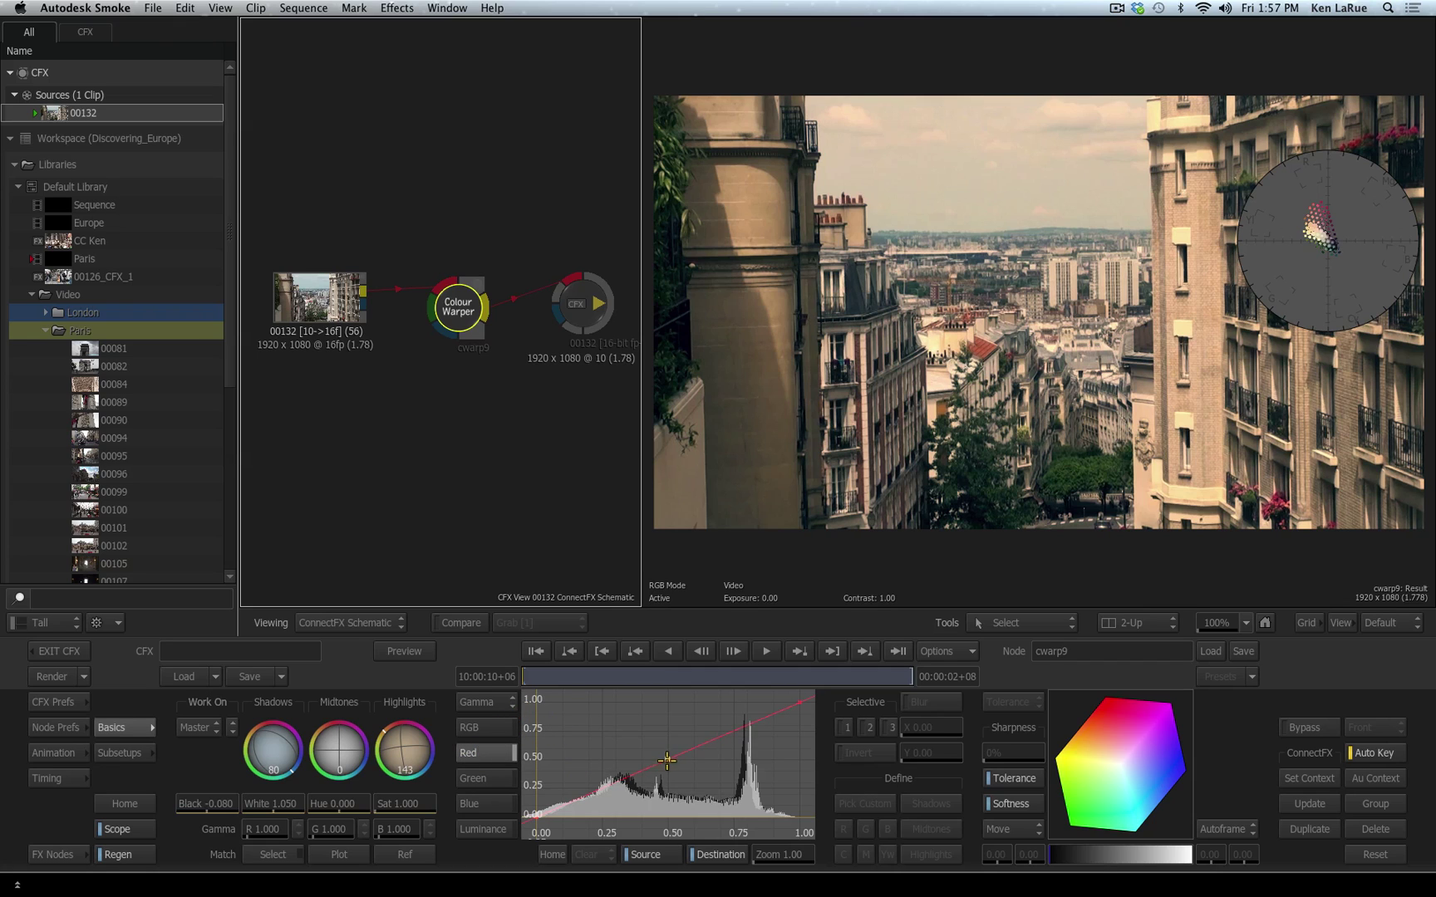
left_click_drag(669, 759, 670, 775)
left_click(485, 779)
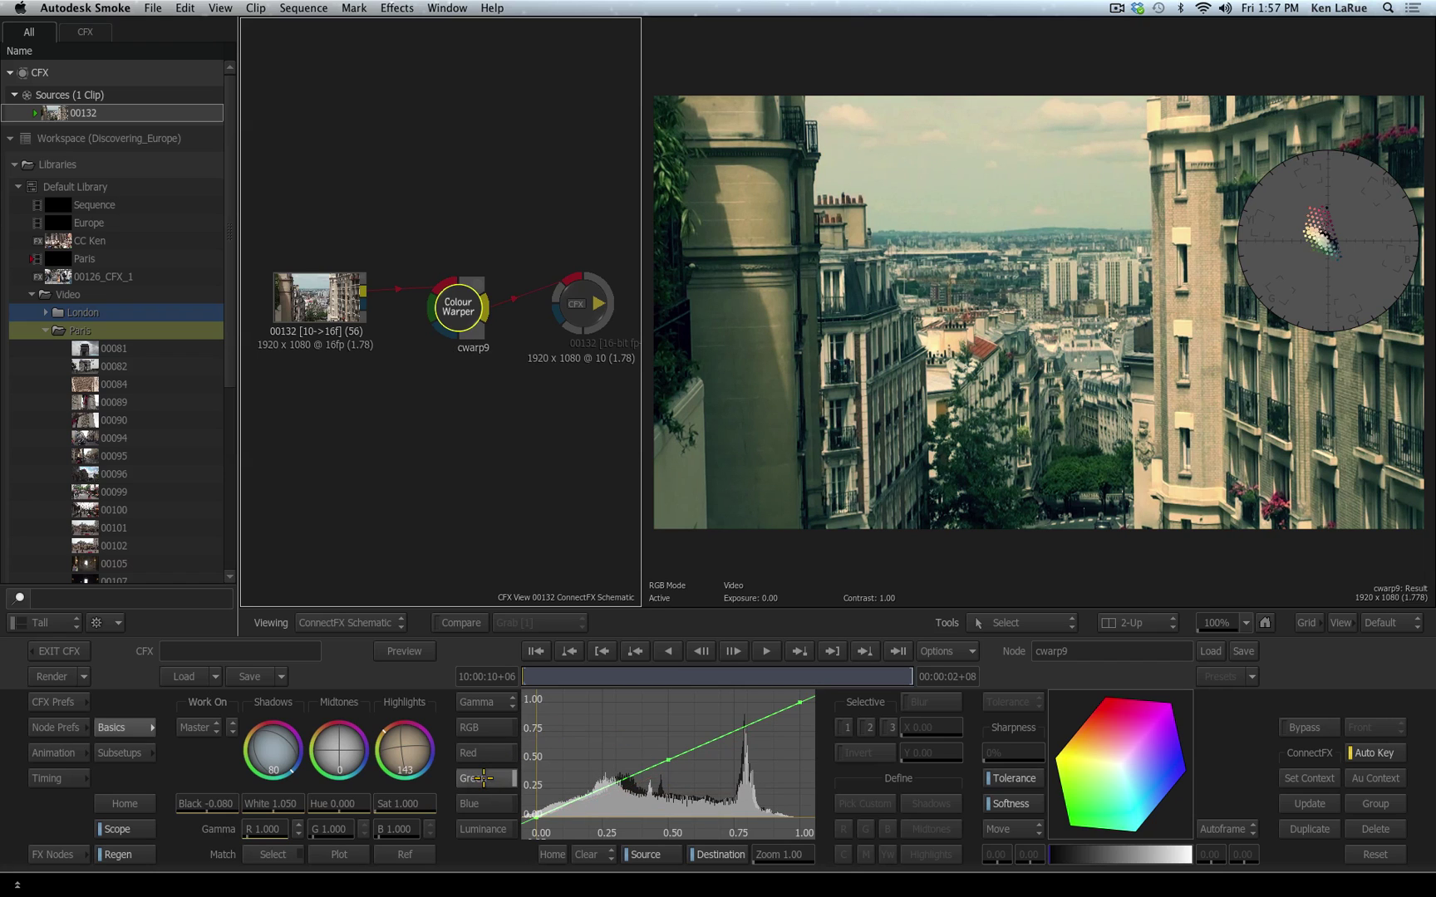
left_click_drag(670, 763, 669, 771)
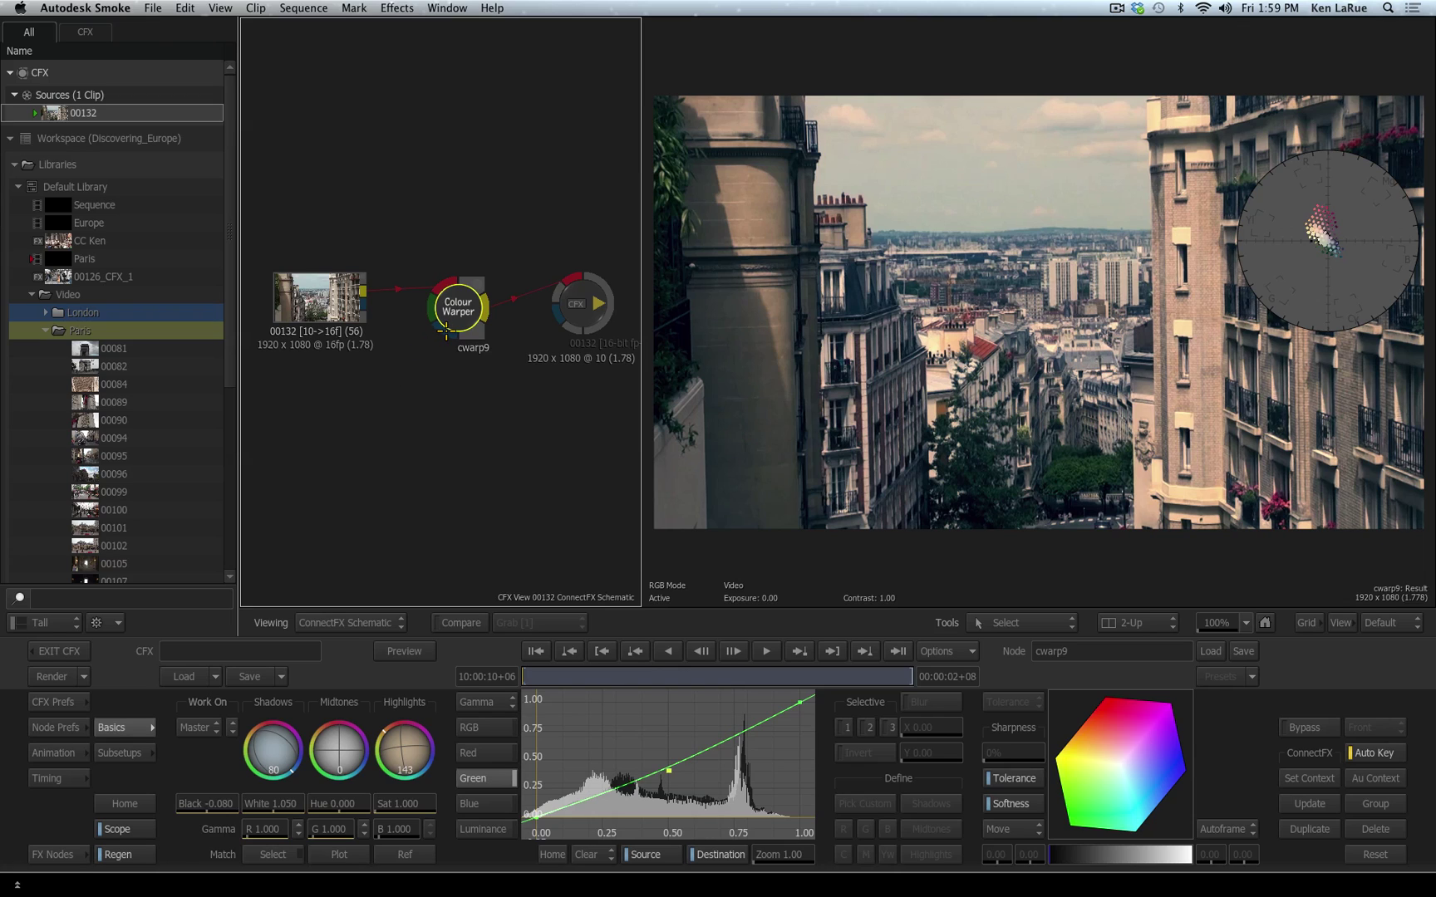
Locate GMask in the FX Nodes bin and drop it into the schematic below the clip node.
left_click(51, 855)
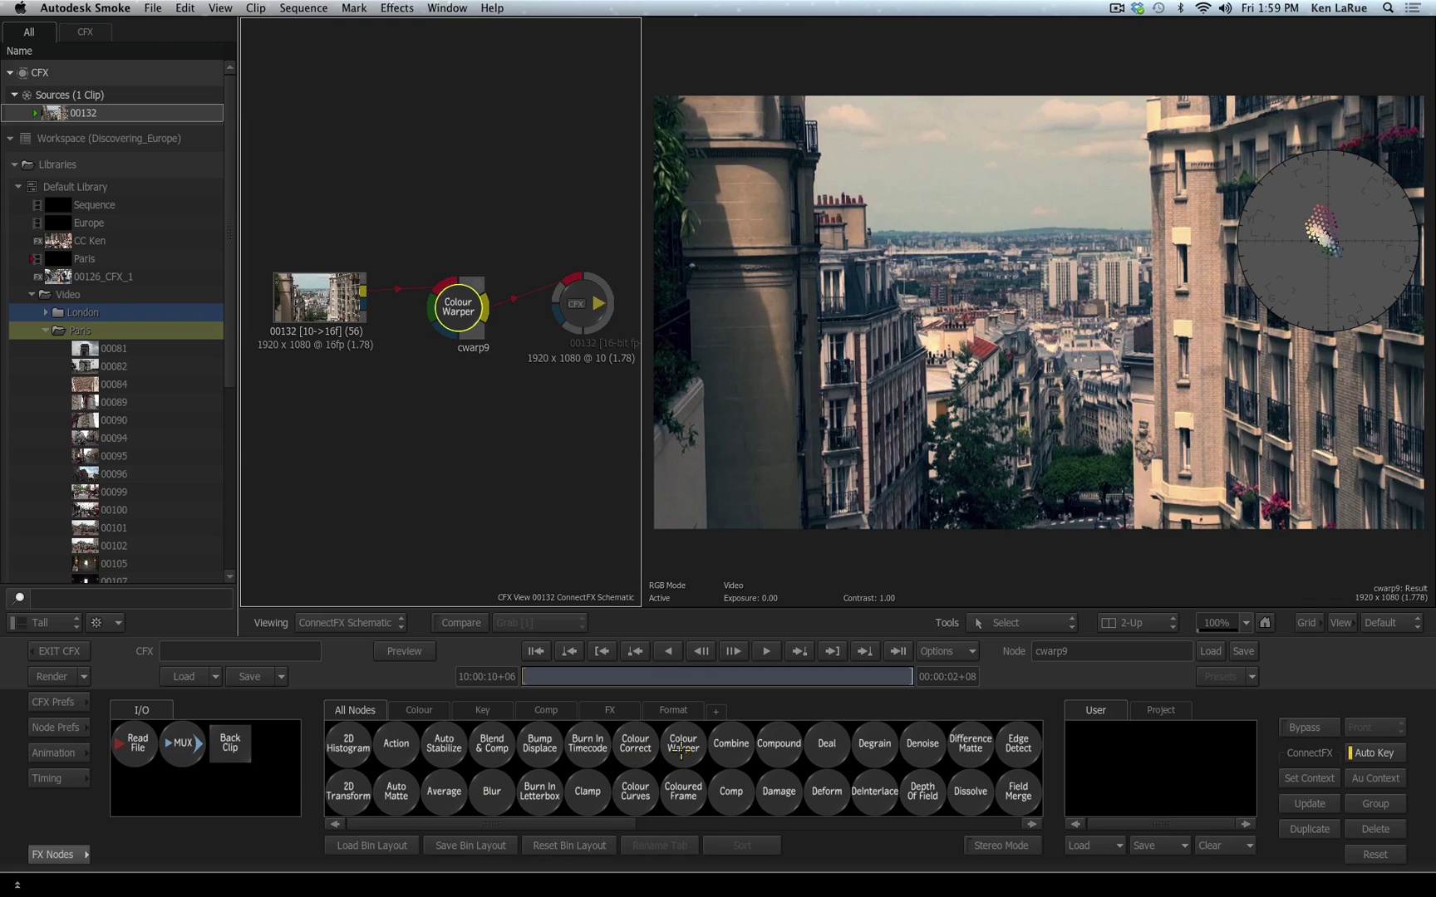
left_click_drag(440, 824, 389, 841)
key("g")
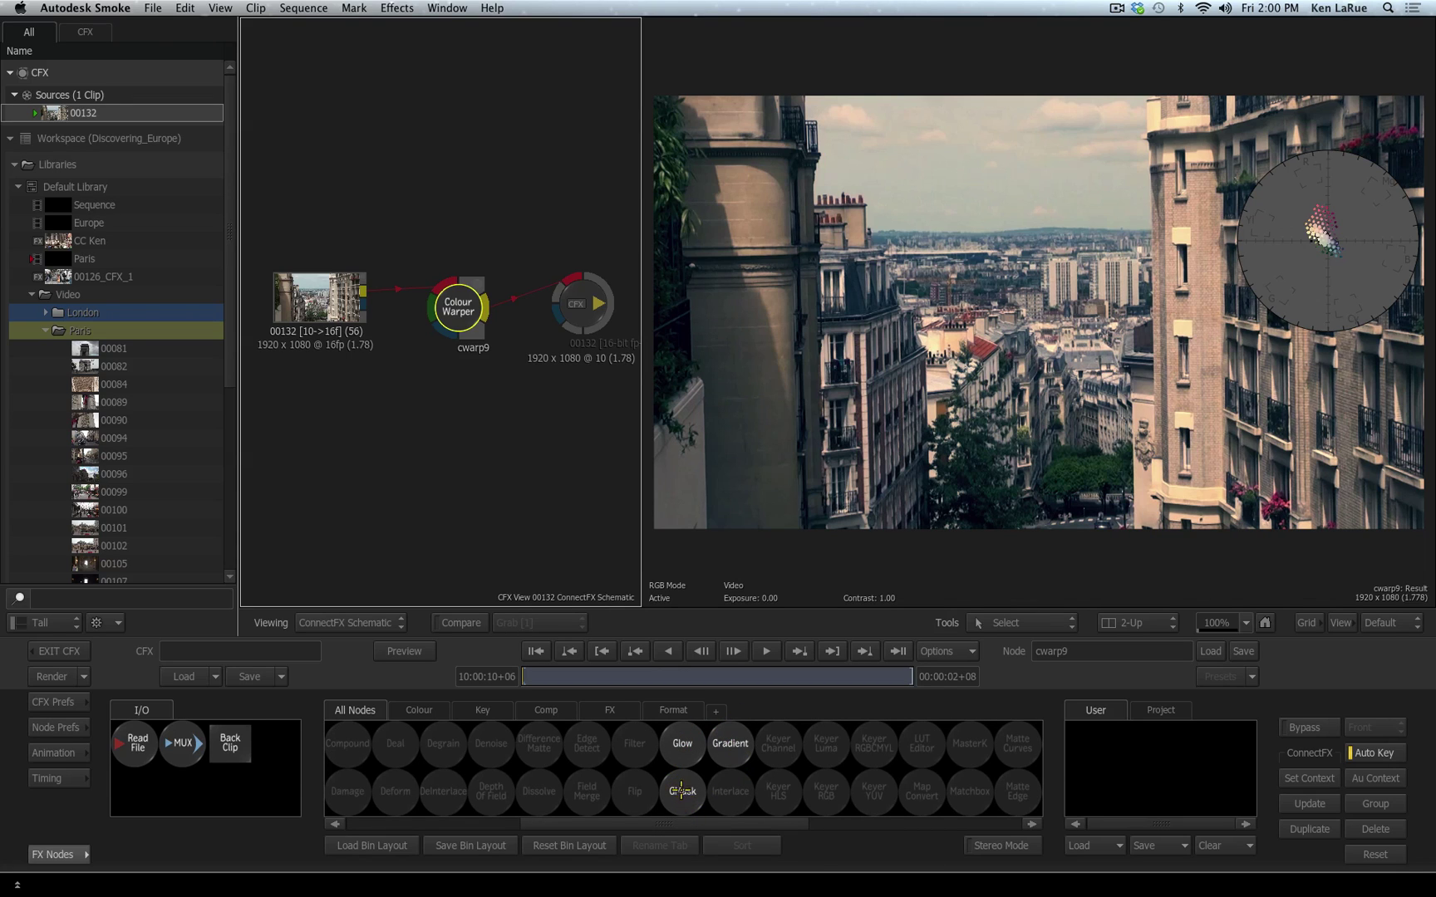
left_click_drag(681, 791, 420, 428)
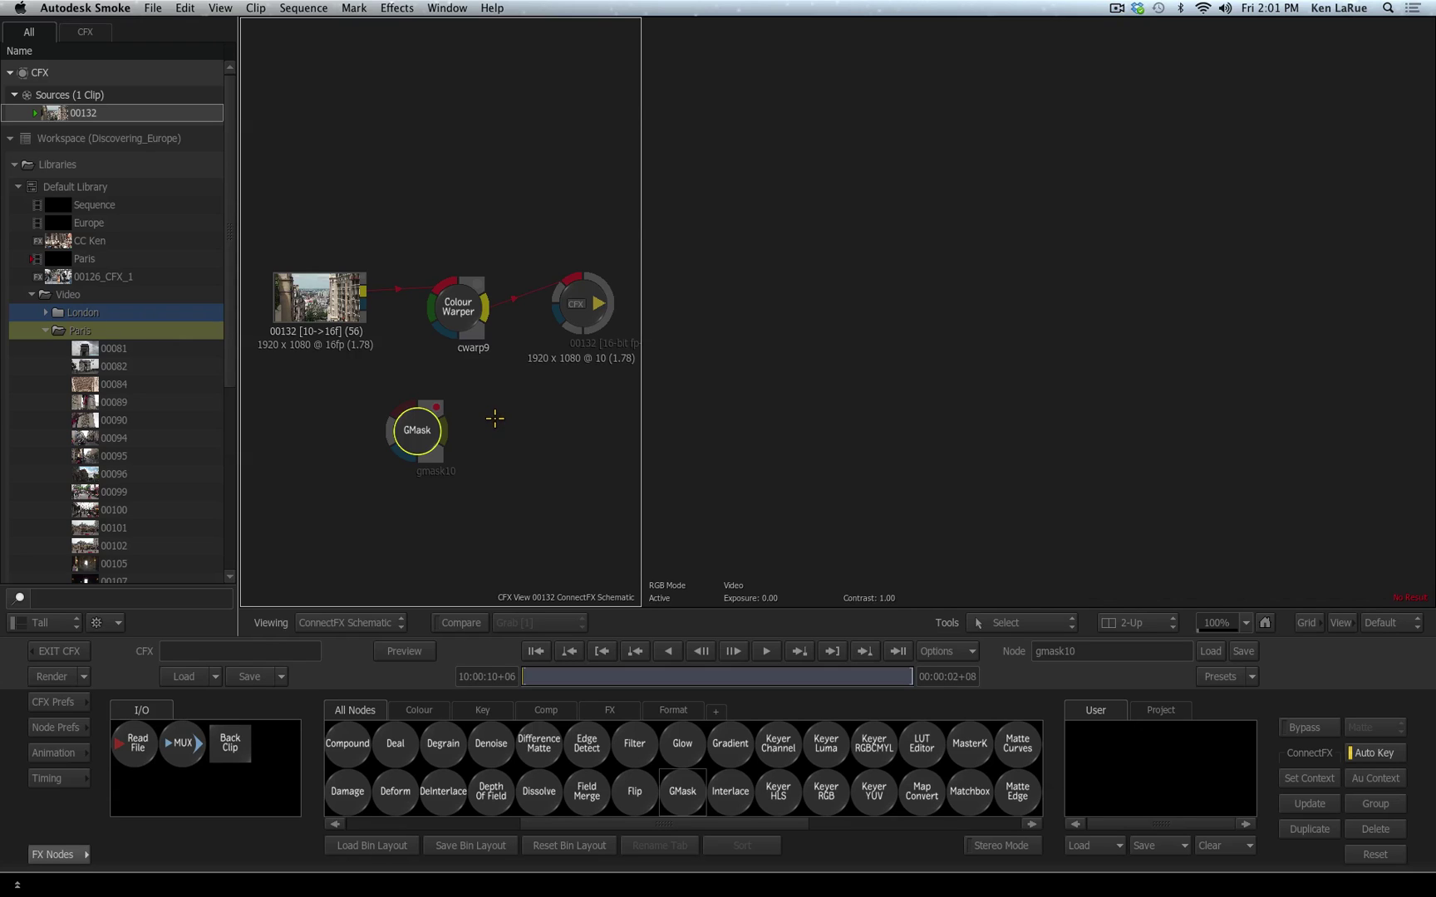
left_click_drag(400, 453, 405, 437)
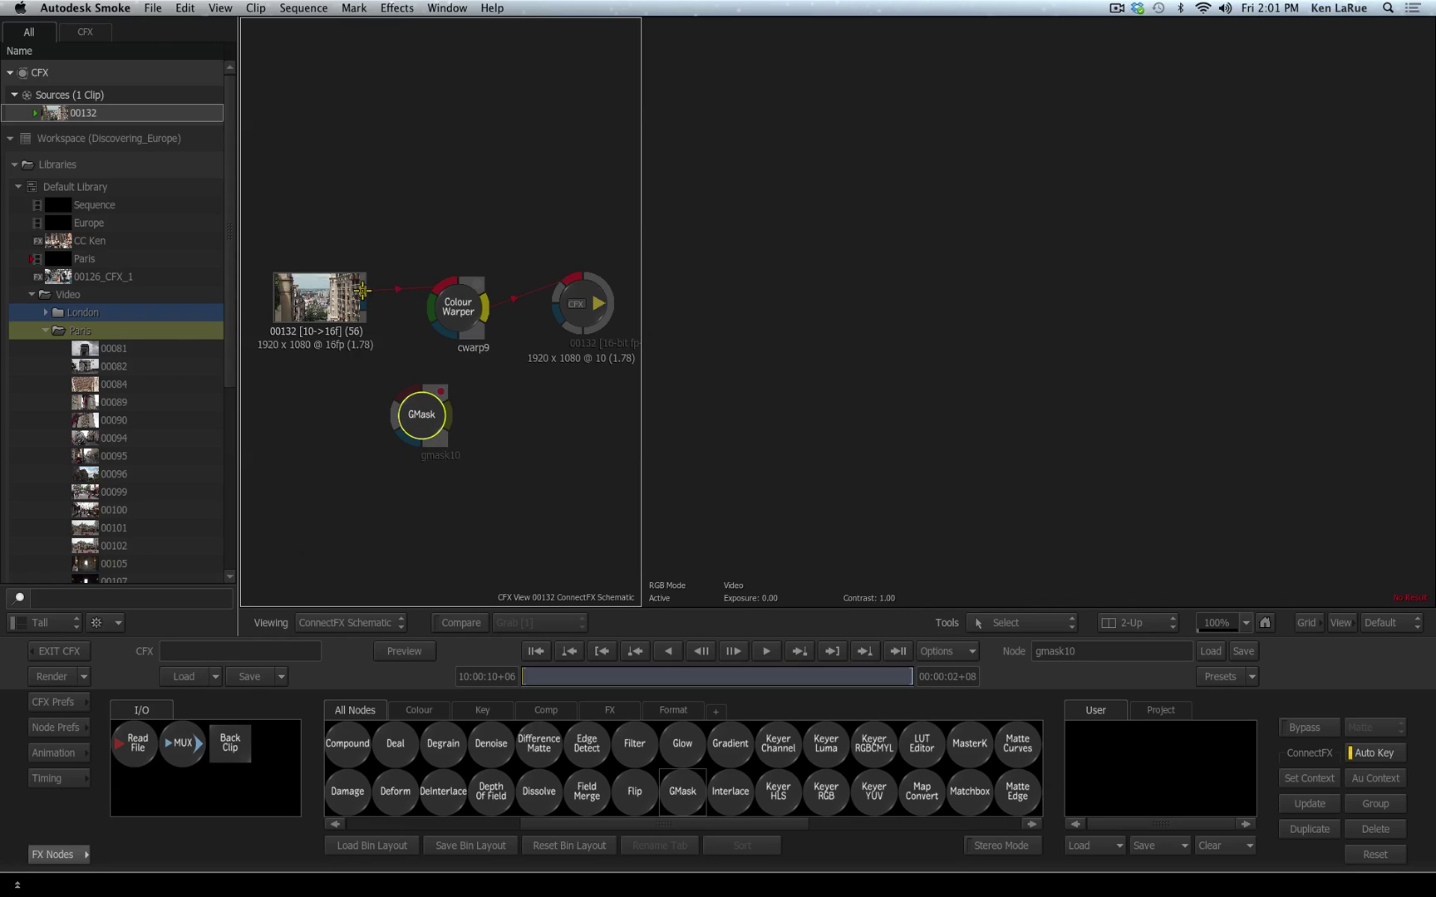
left_click_drag(362, 290, 409, 389)
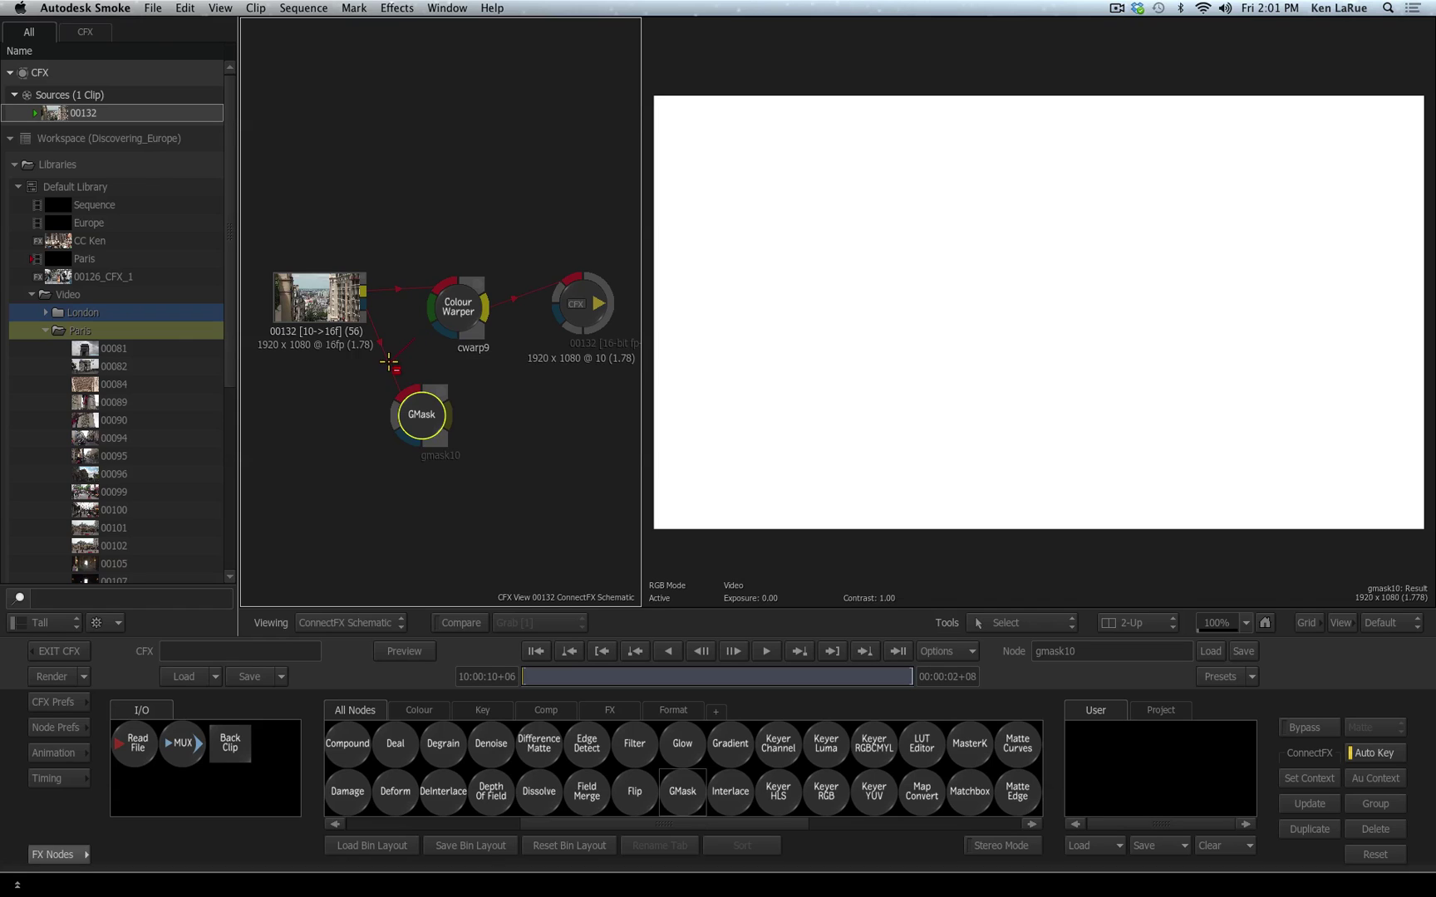
left_click_drag(385, 359, 343, 411)
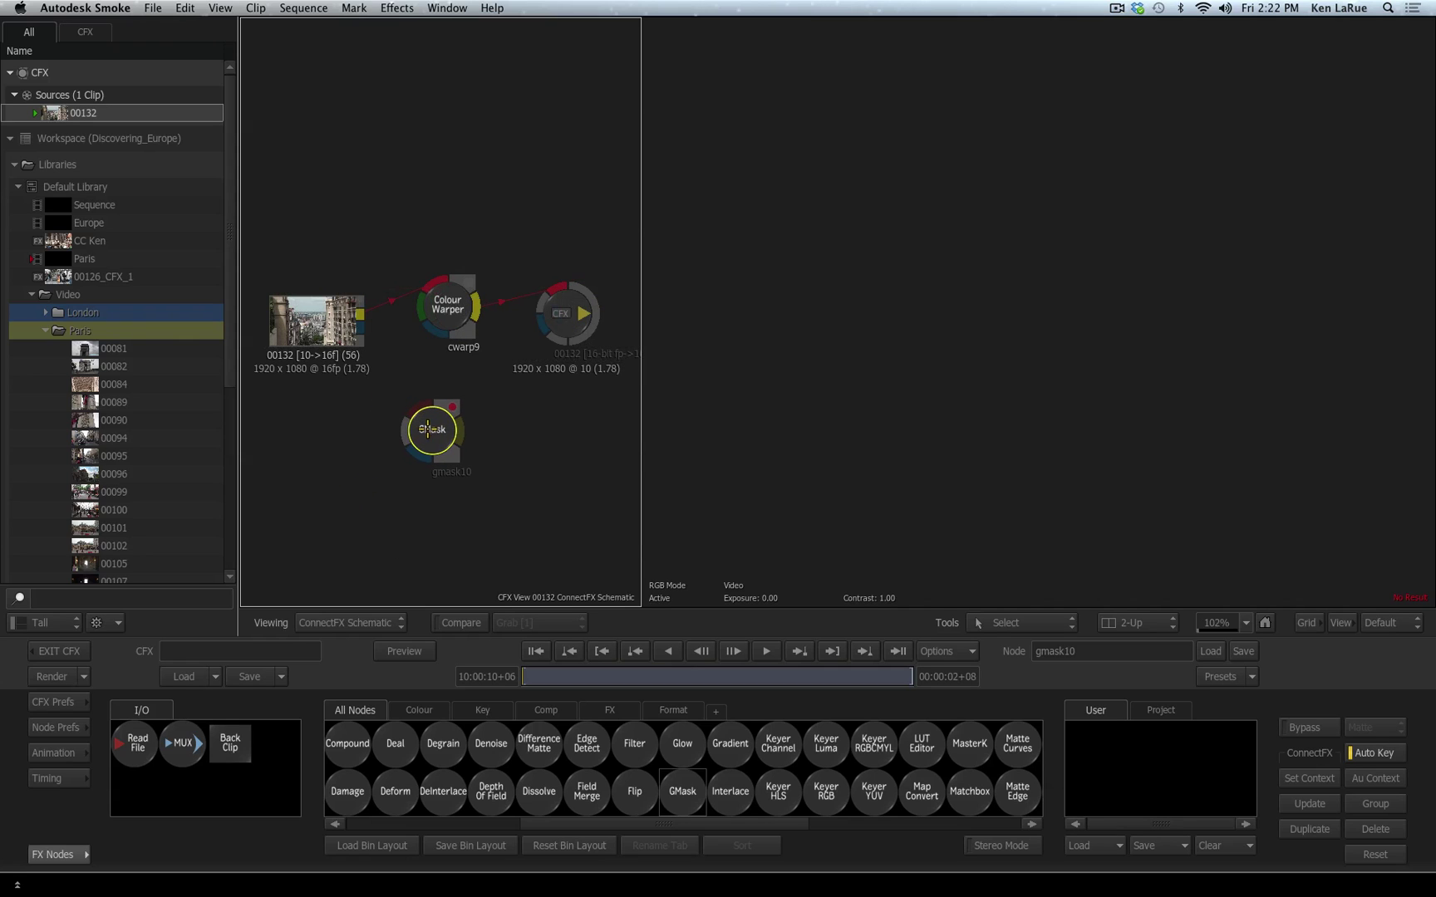
left_click_drag(428, 429, 429, 431)
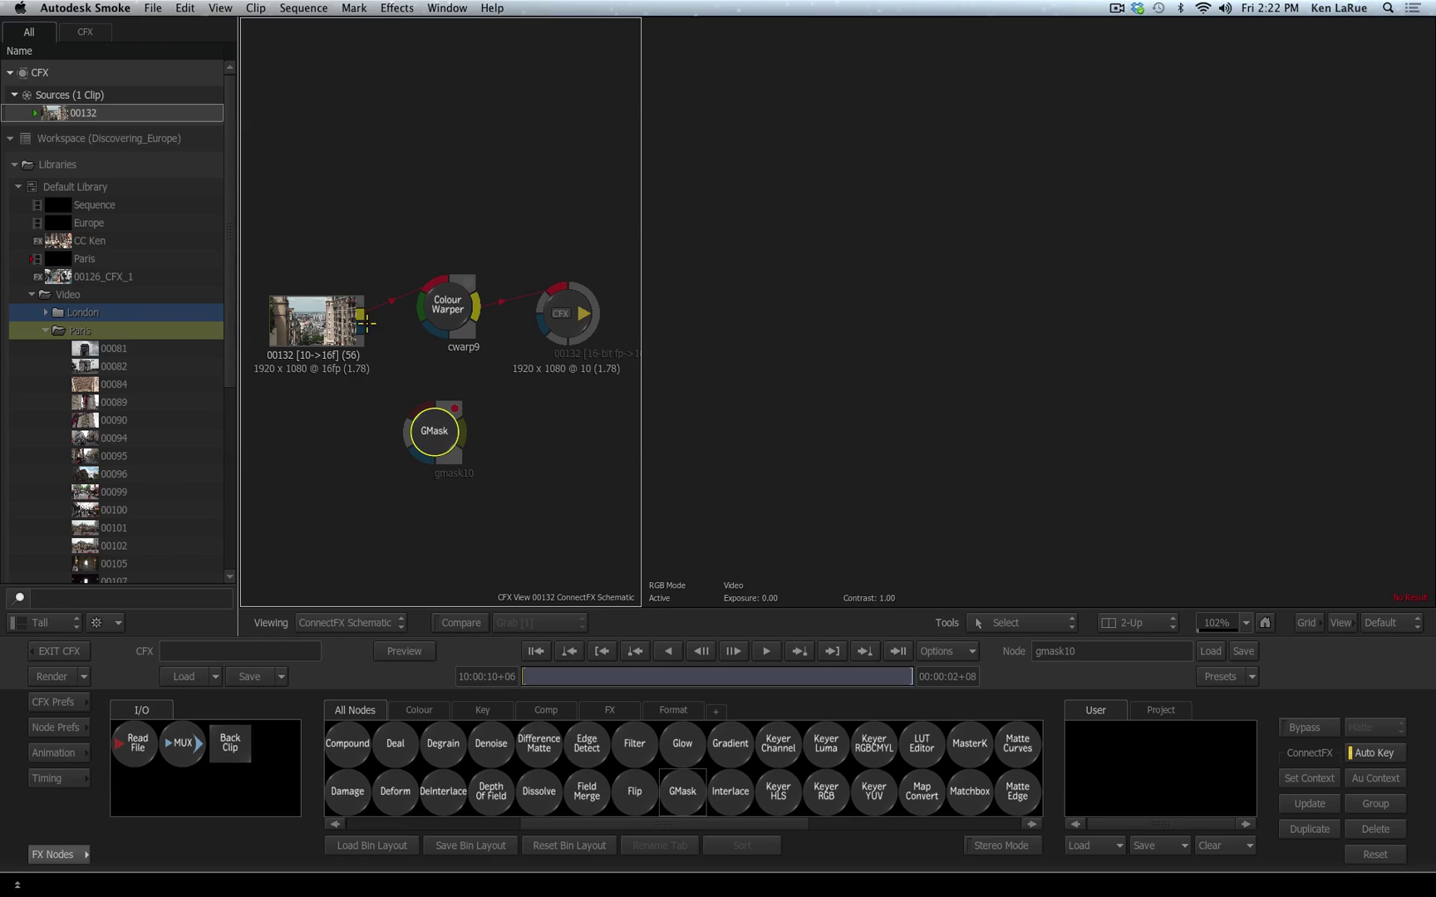
left_click_drag(418, 408, 419, 408)
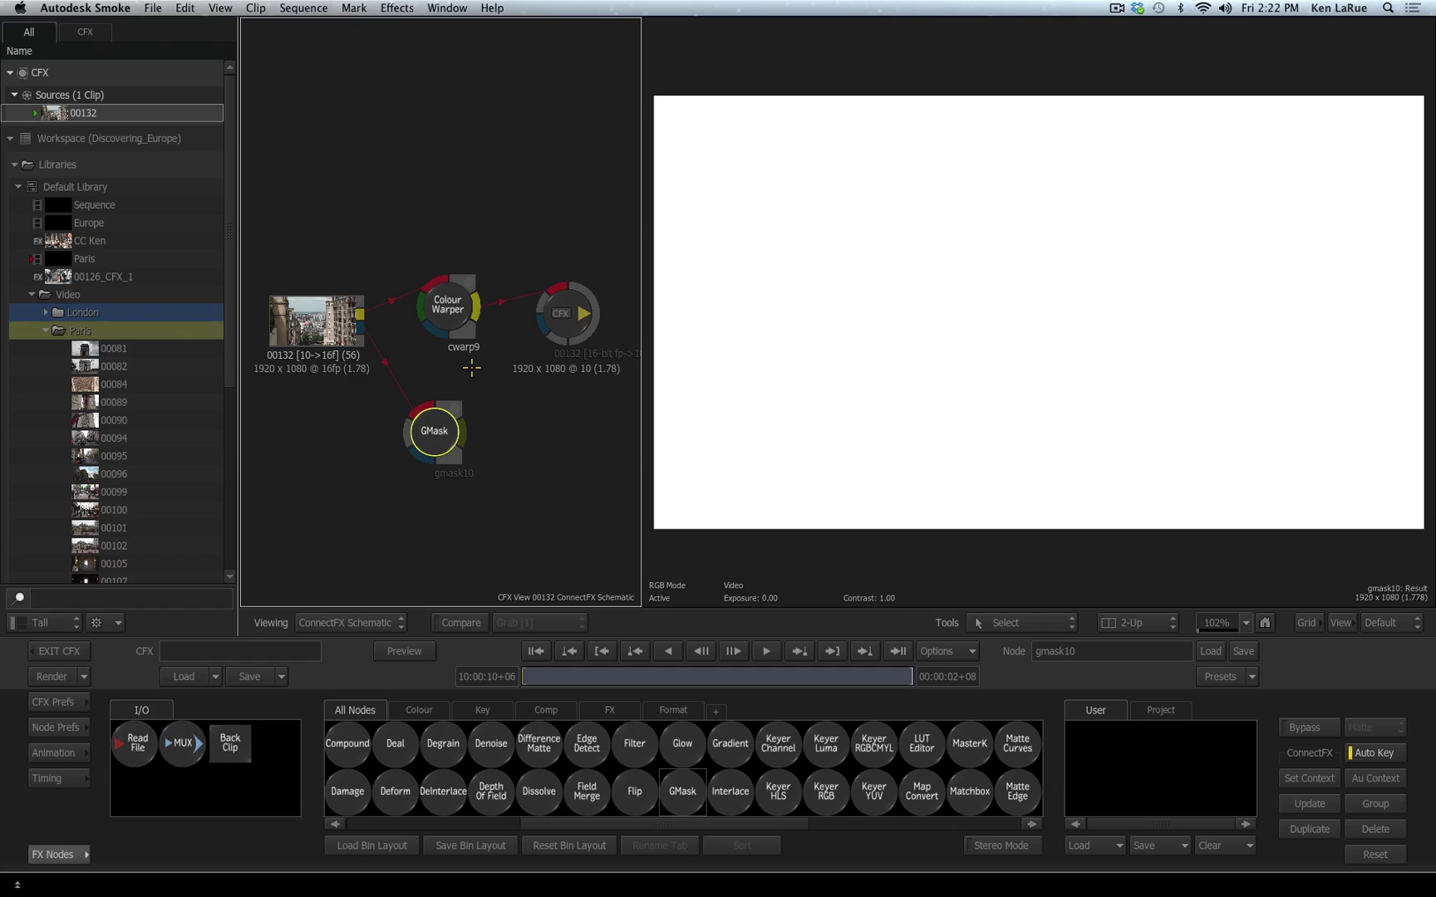
left_click_drag(414, 407, 352, 444)
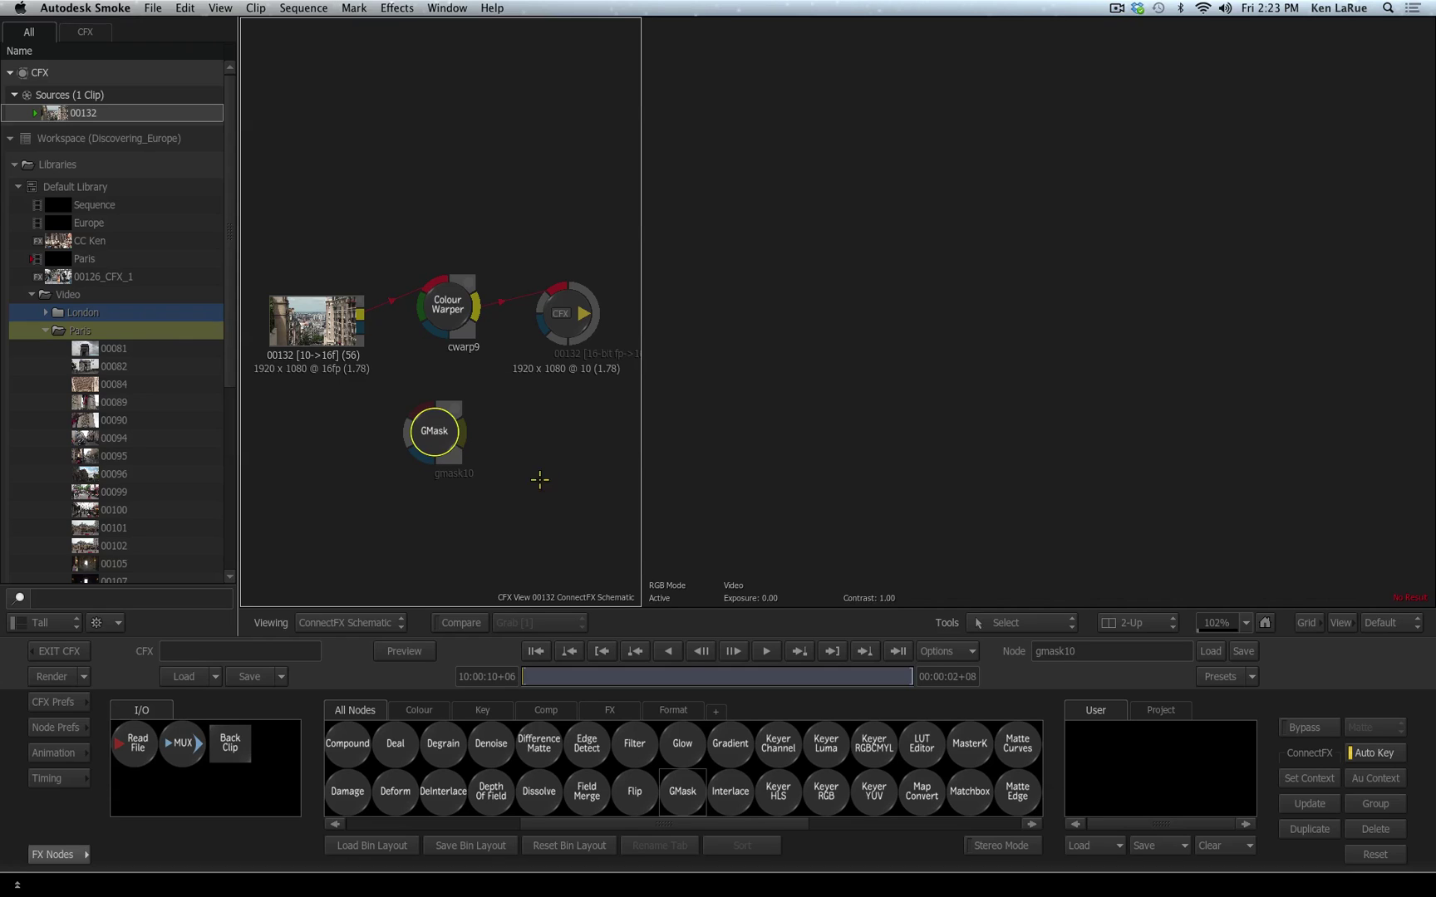
Move gmask10 up and wire it between clip 00132 and cwarp9's matte input.
left_click_drag(433, 418, 413, 377)
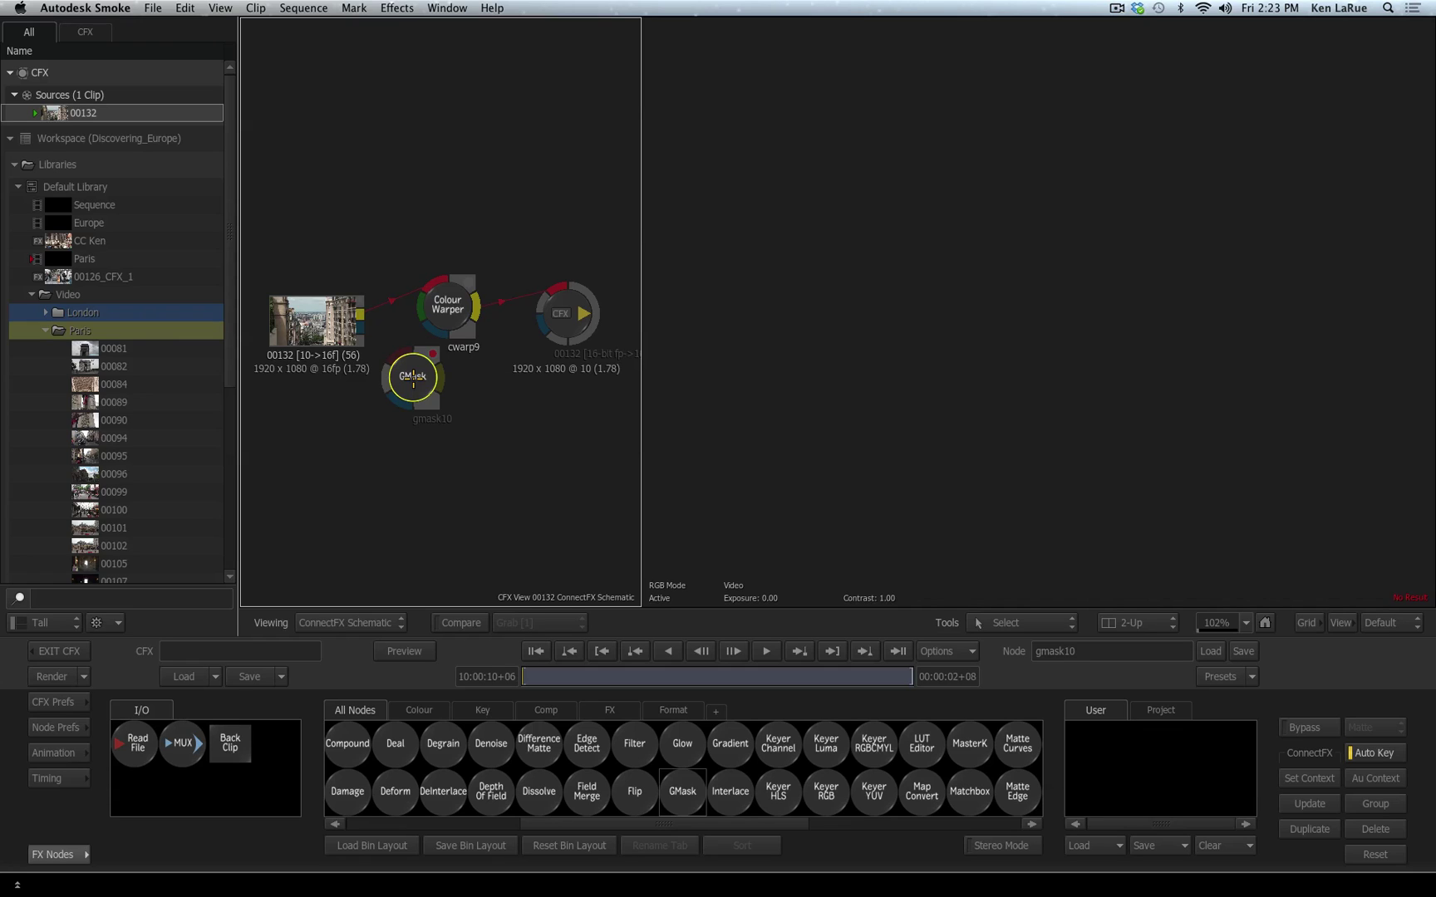
left_click_drag(413, 382, 404, 418)
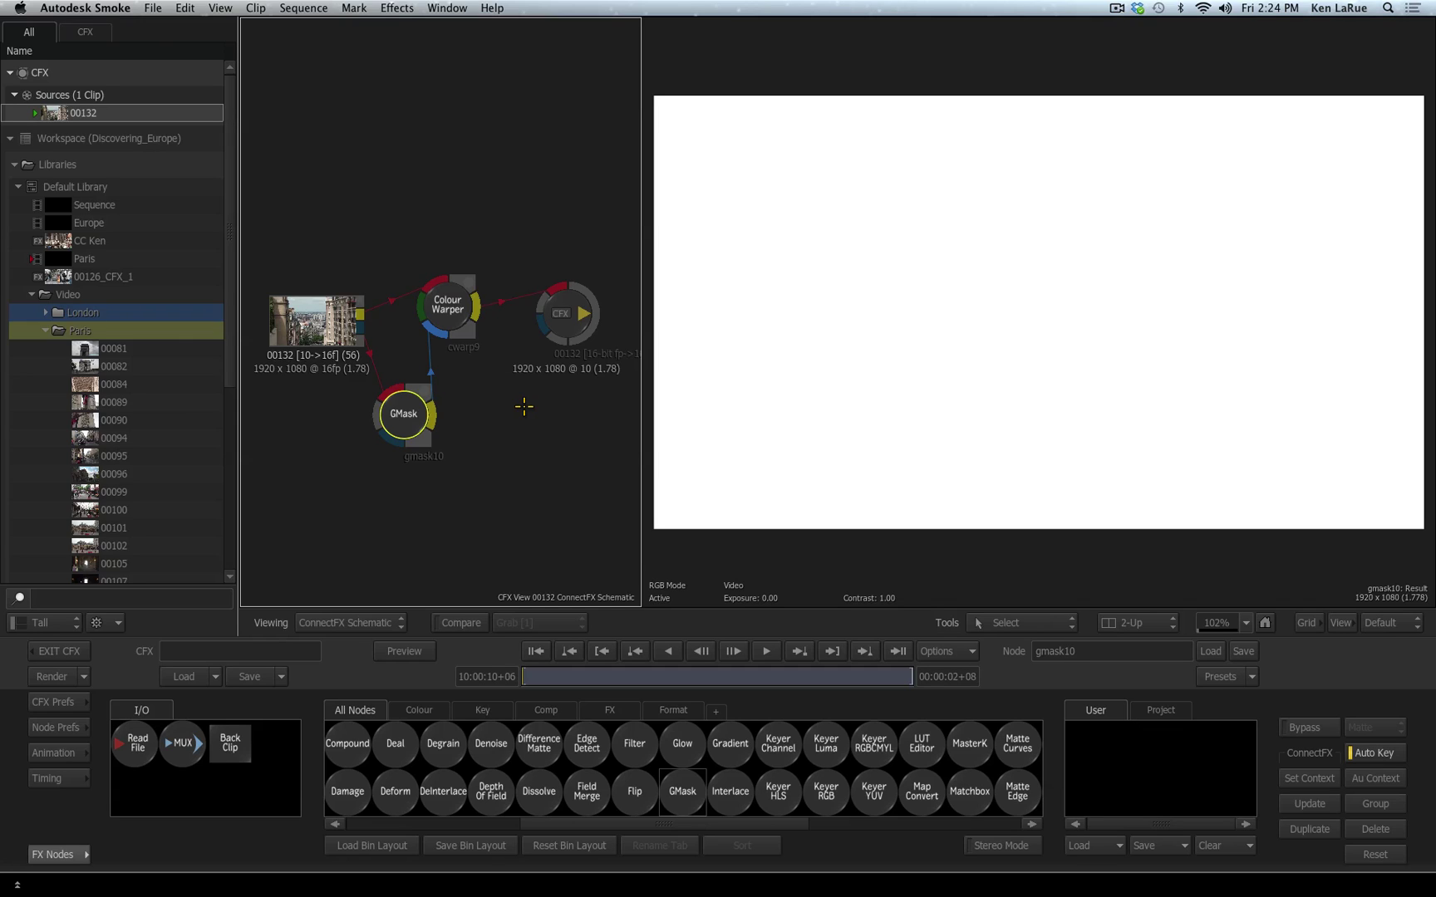
Delete the GMask-to-cwarp9 matte link and move gmask10 lower in the schematic.
left_click(430, 376)
key("Delete")
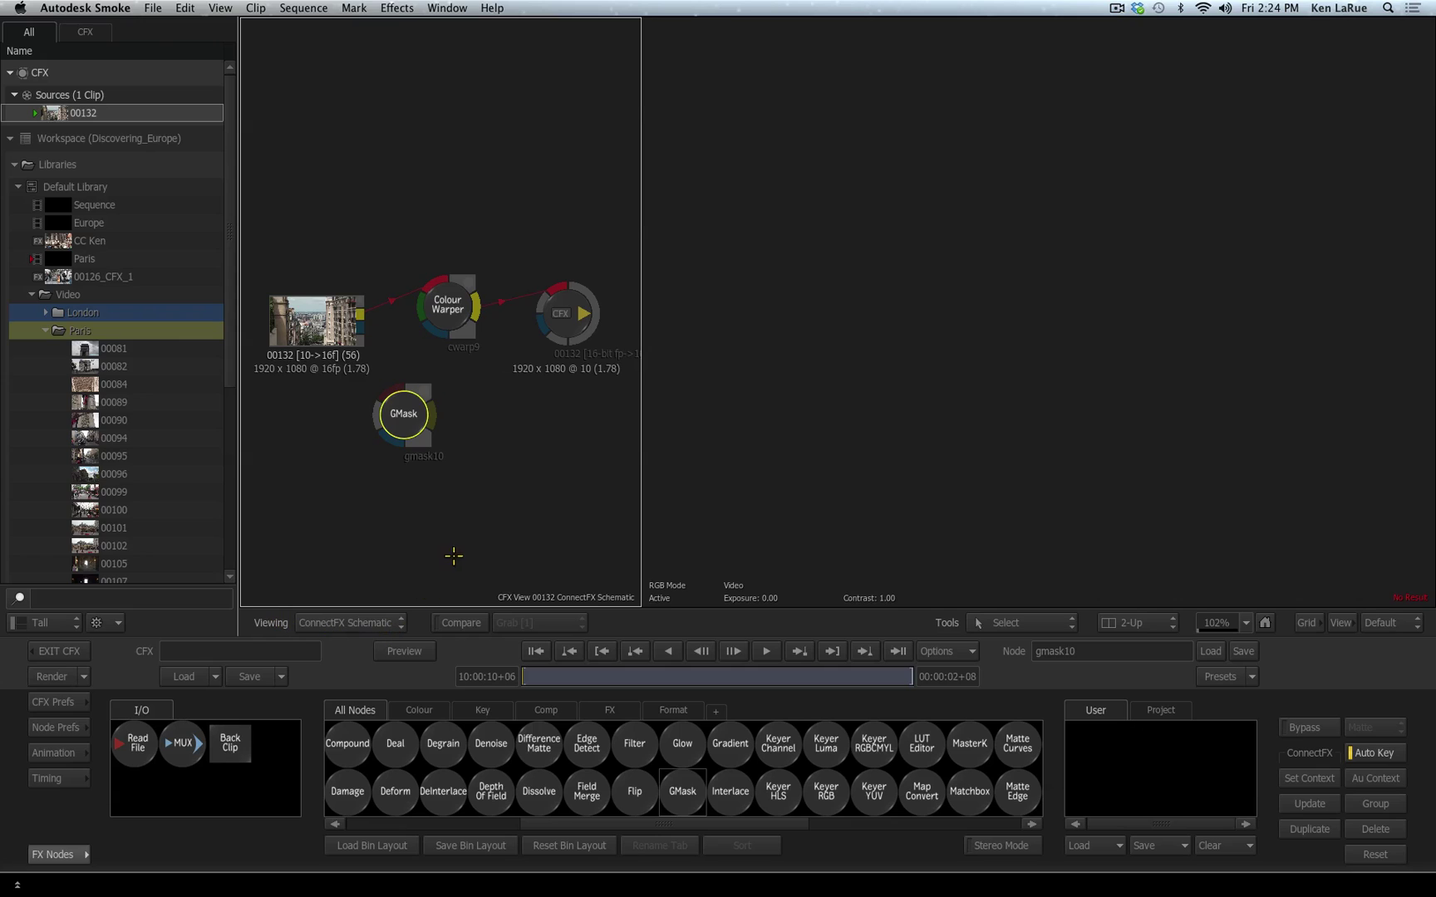
left_click_drag(401, 403, 438, 426)
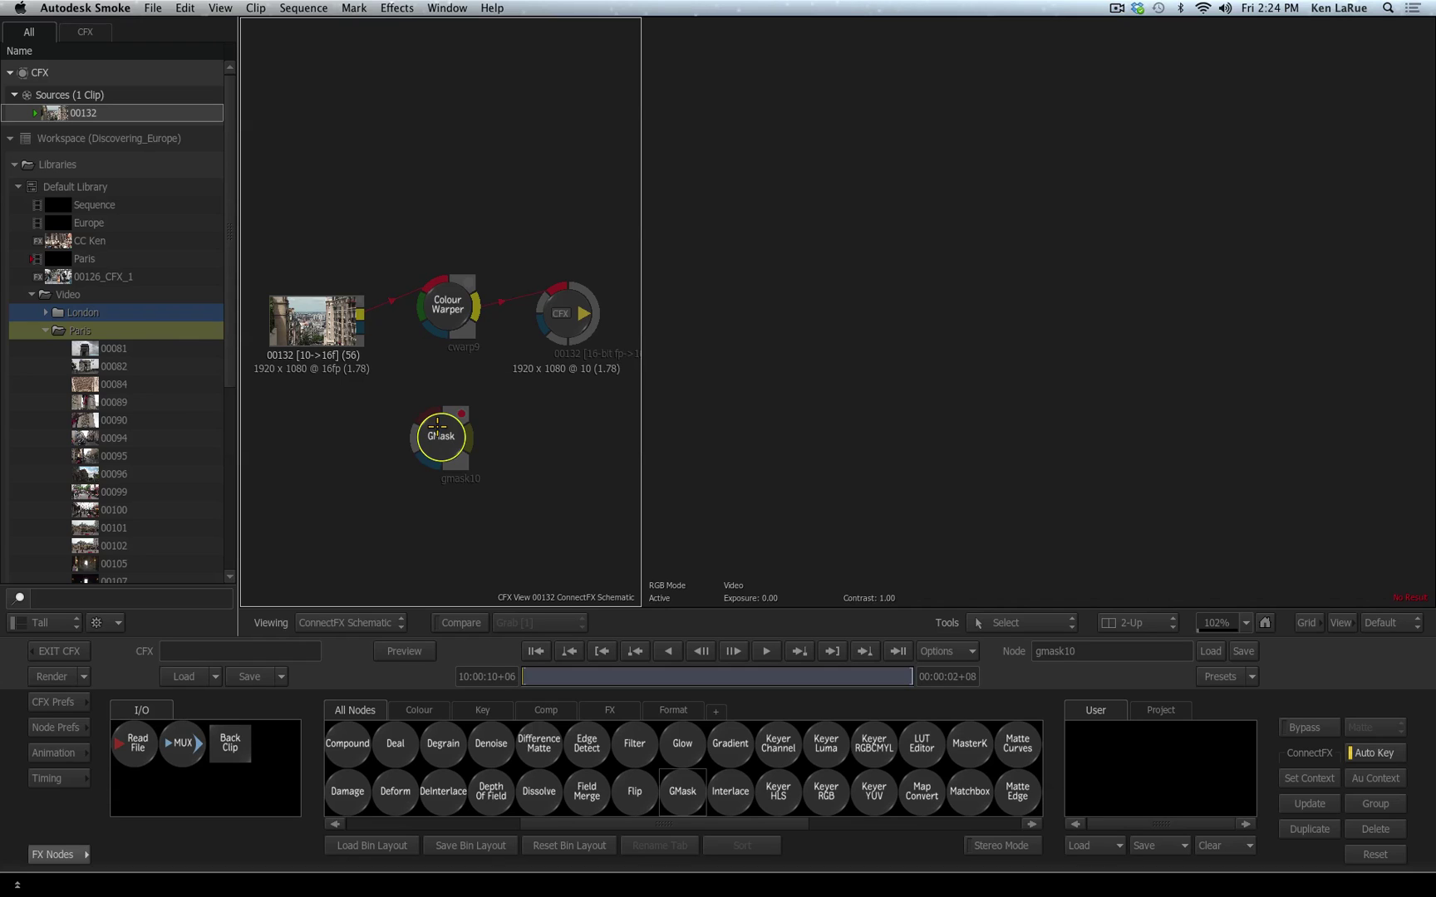
mouse_move(444, 409)
left_mouse_down()
mouse_move(474, 398)
mouse_move(429, 406)
mouse_move(439, 437)
left_mouse_up()
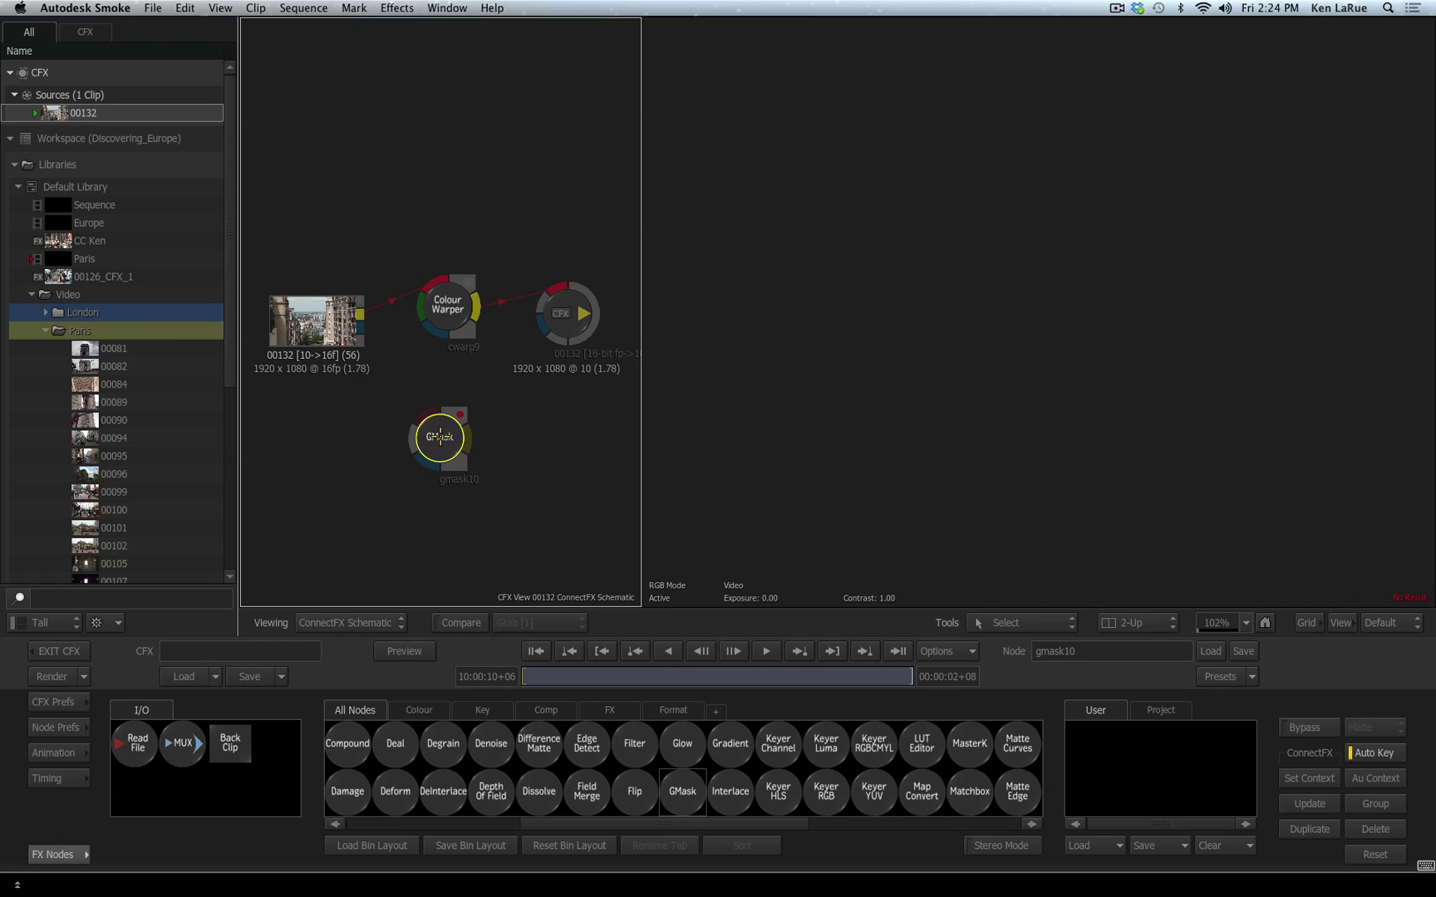
mouse_move(440, 436)
Connect clip 00132 to gmask10's Front input and gmask10's output to cwarp9's matte.
left_click_drag(439, 437, 480, 434)
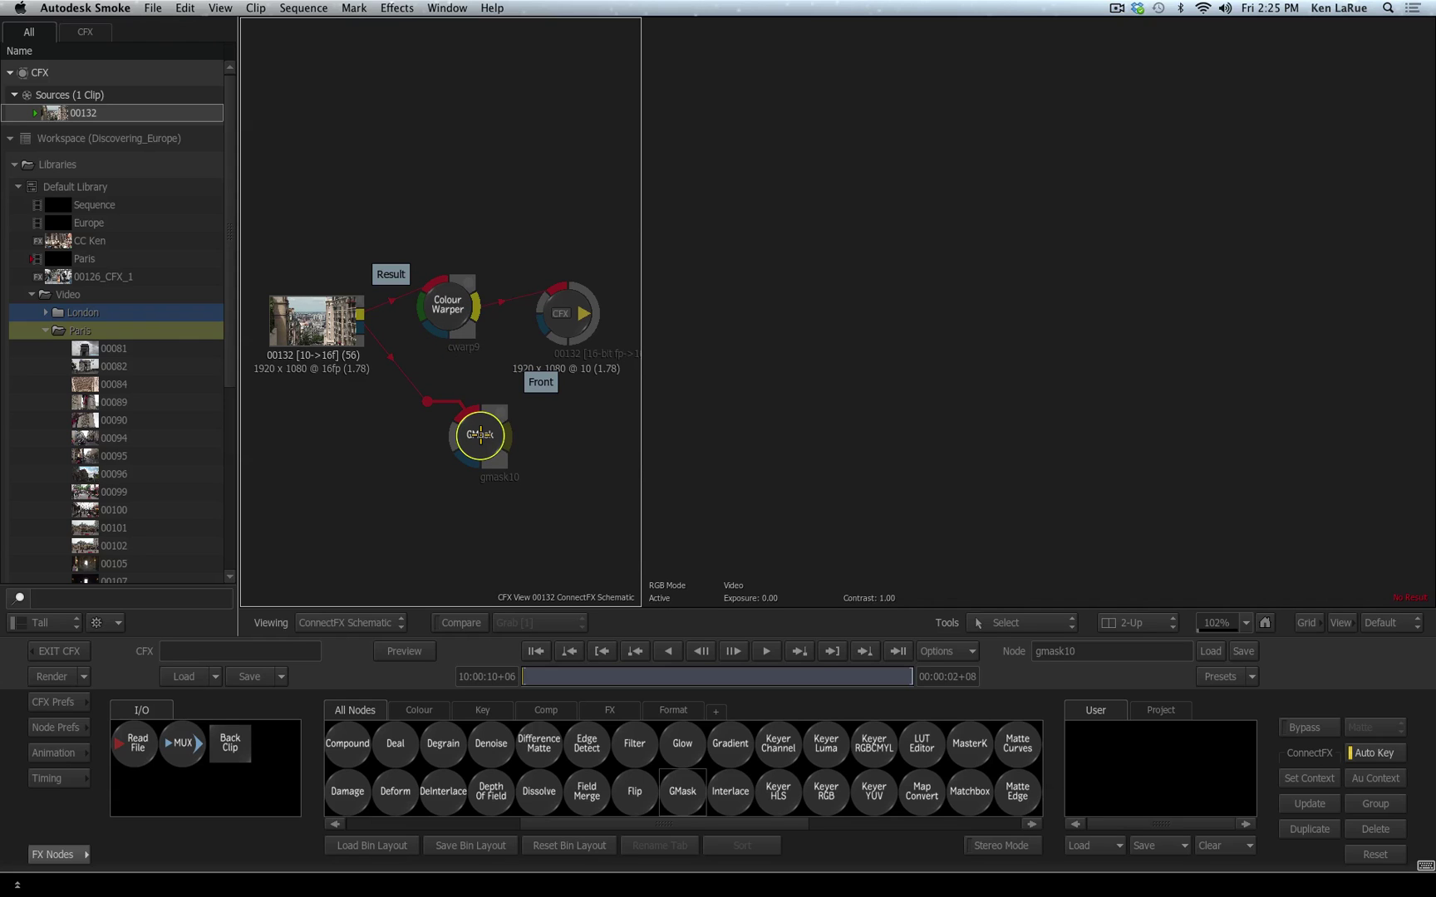
left_click_drag(480, 434, 441, 437)
mouse_move(448, 309)
left_mouse_down()
mouse_move(467, 297)
mouse_move(467, 311)
left_mouse_up()
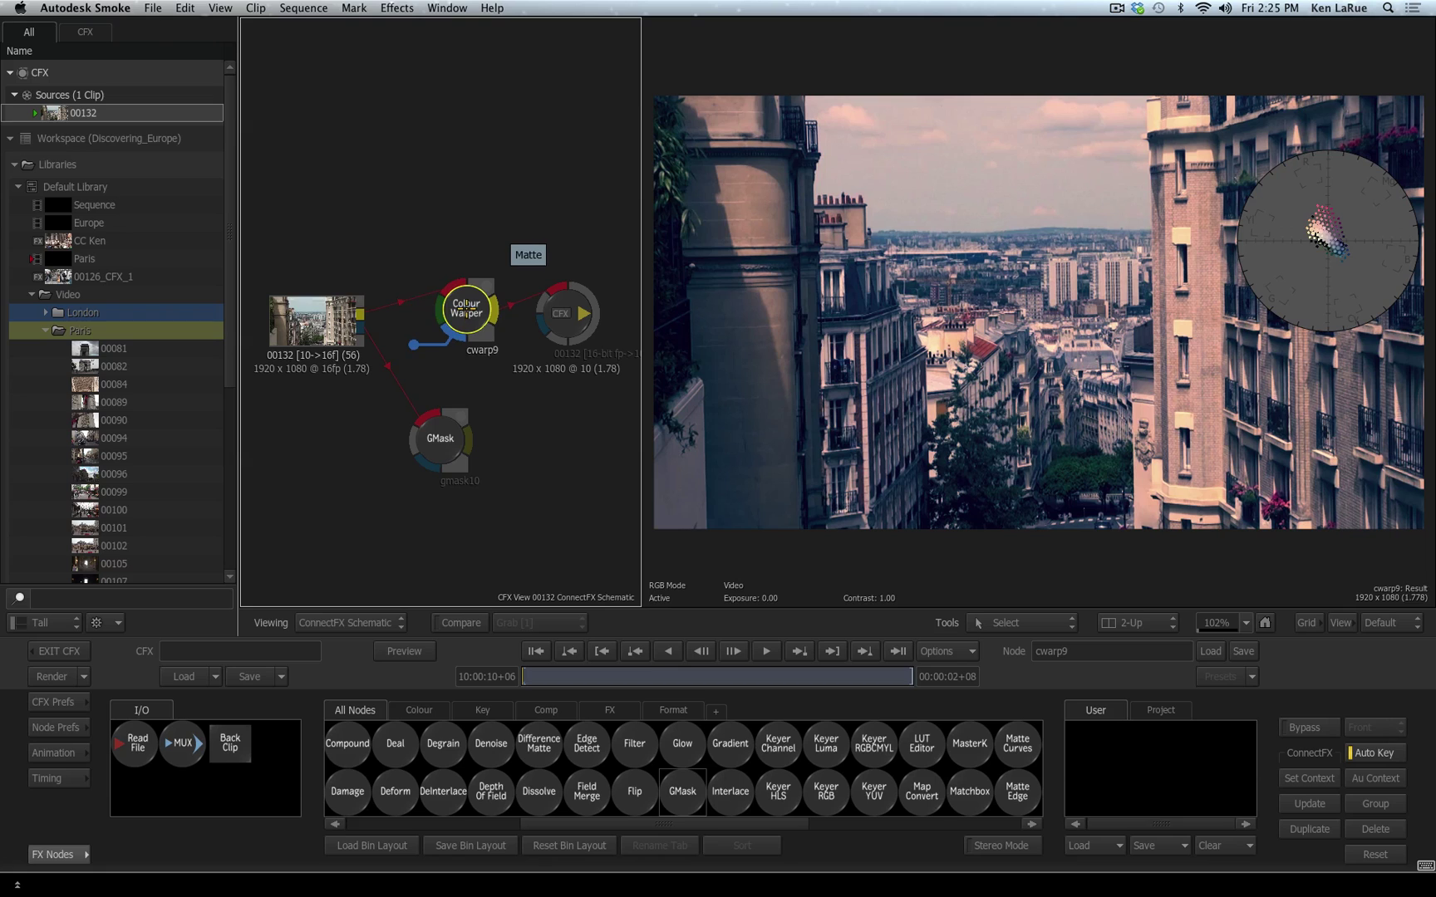
mouse_move(467, 309)
left_mouse_down()
mouse_move(542, 375)
mouse_move(525, 409)
mouse_move(482, 311)
left_mouse_up()
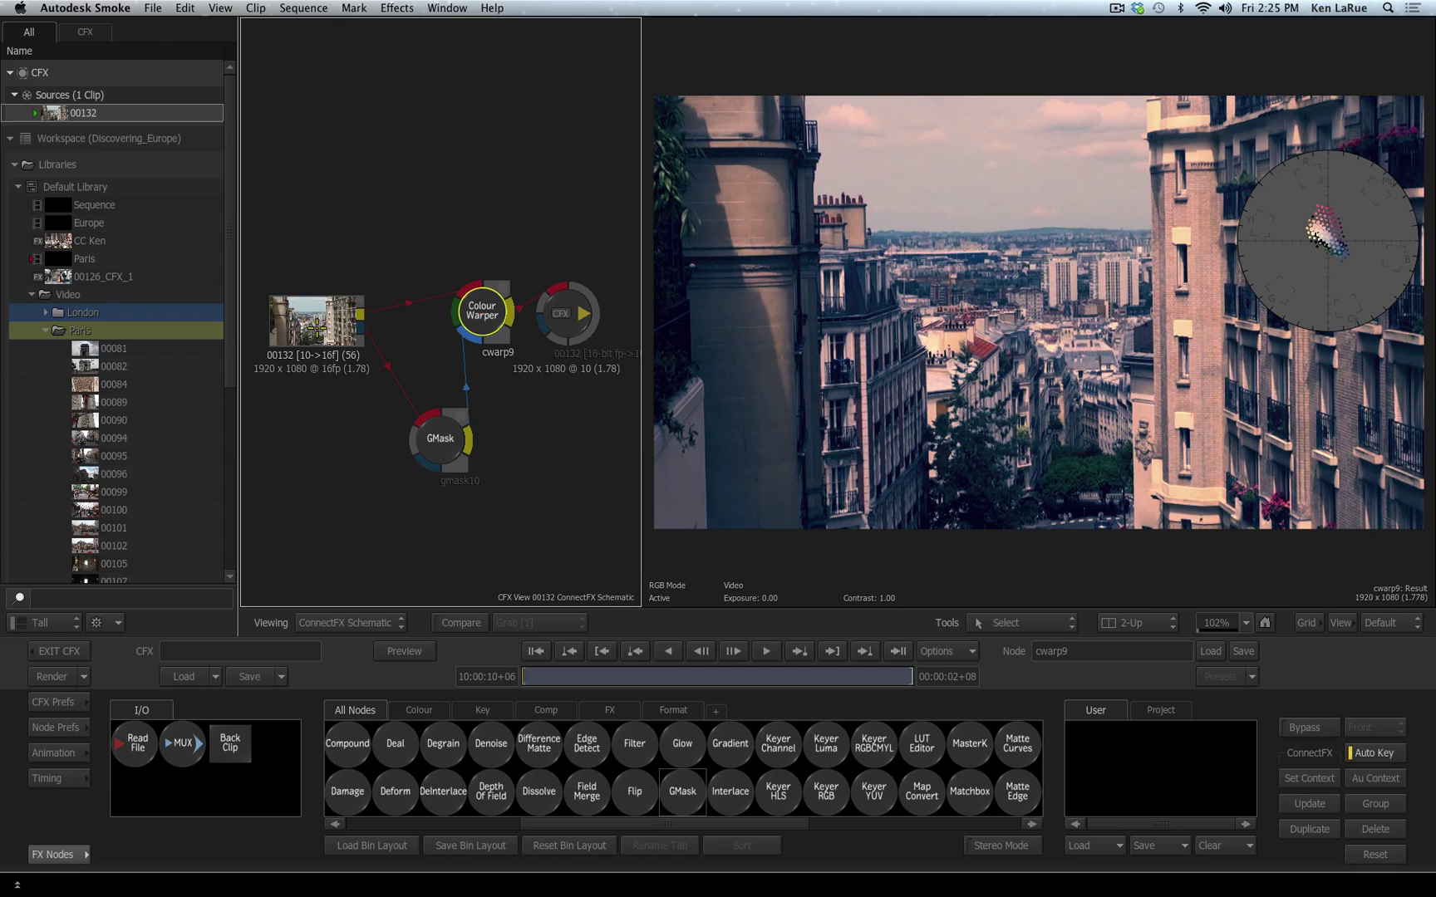
Tidy the clip, Colour Warper and GMask node positions and view the full-frame result.
mouse_move(321, 317)
left_mouse_down()
mouse_move(311, 287)
mouse_move(303, 301)
left_mouse_up()
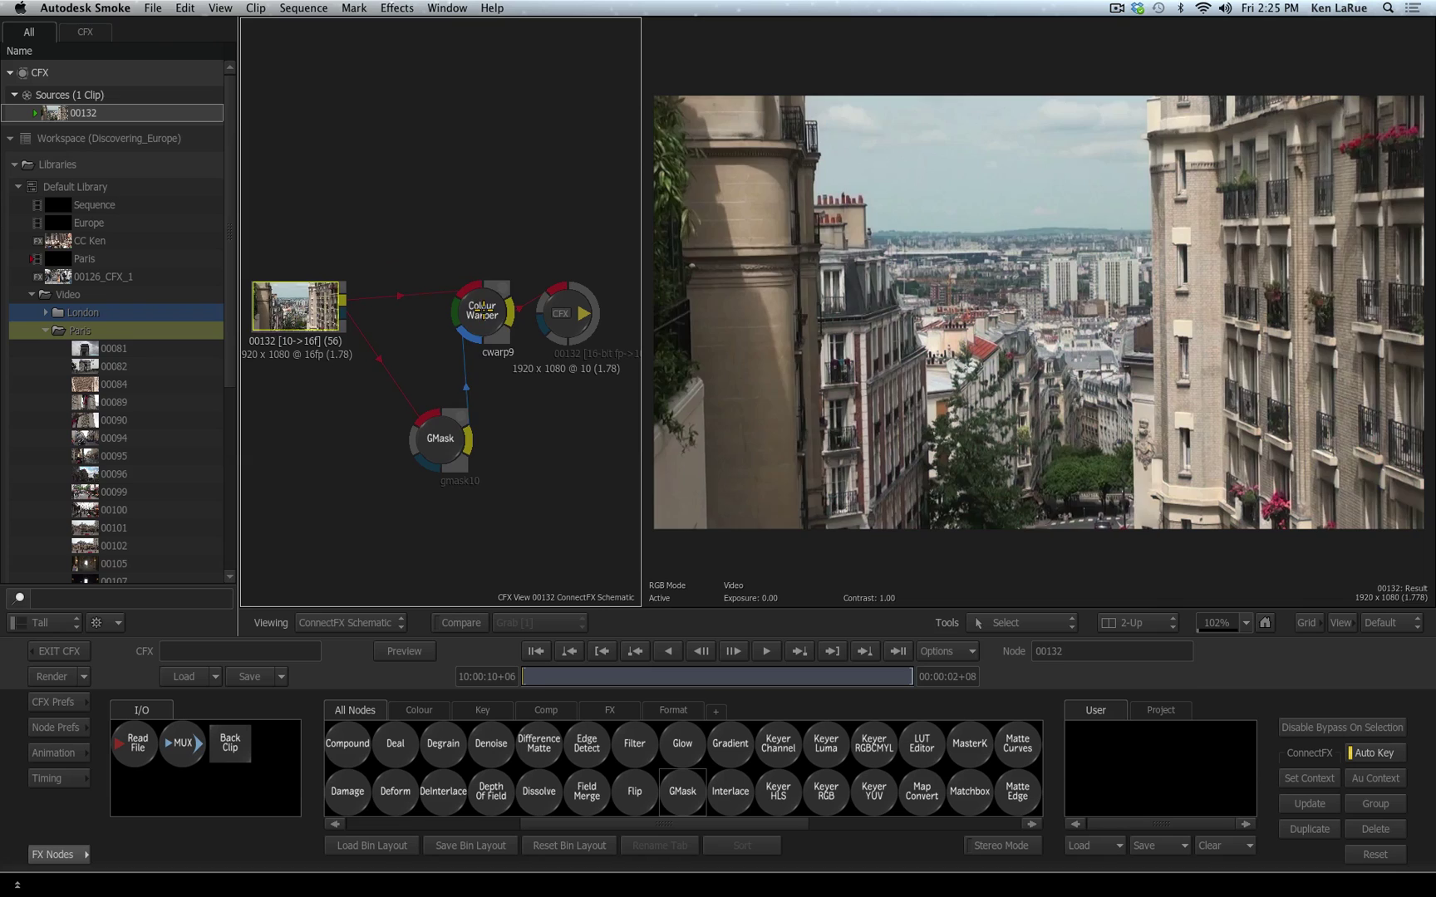
left_click_drag(481, 321, 476, 328)
left_click_drag(448, 442, 405, 404)
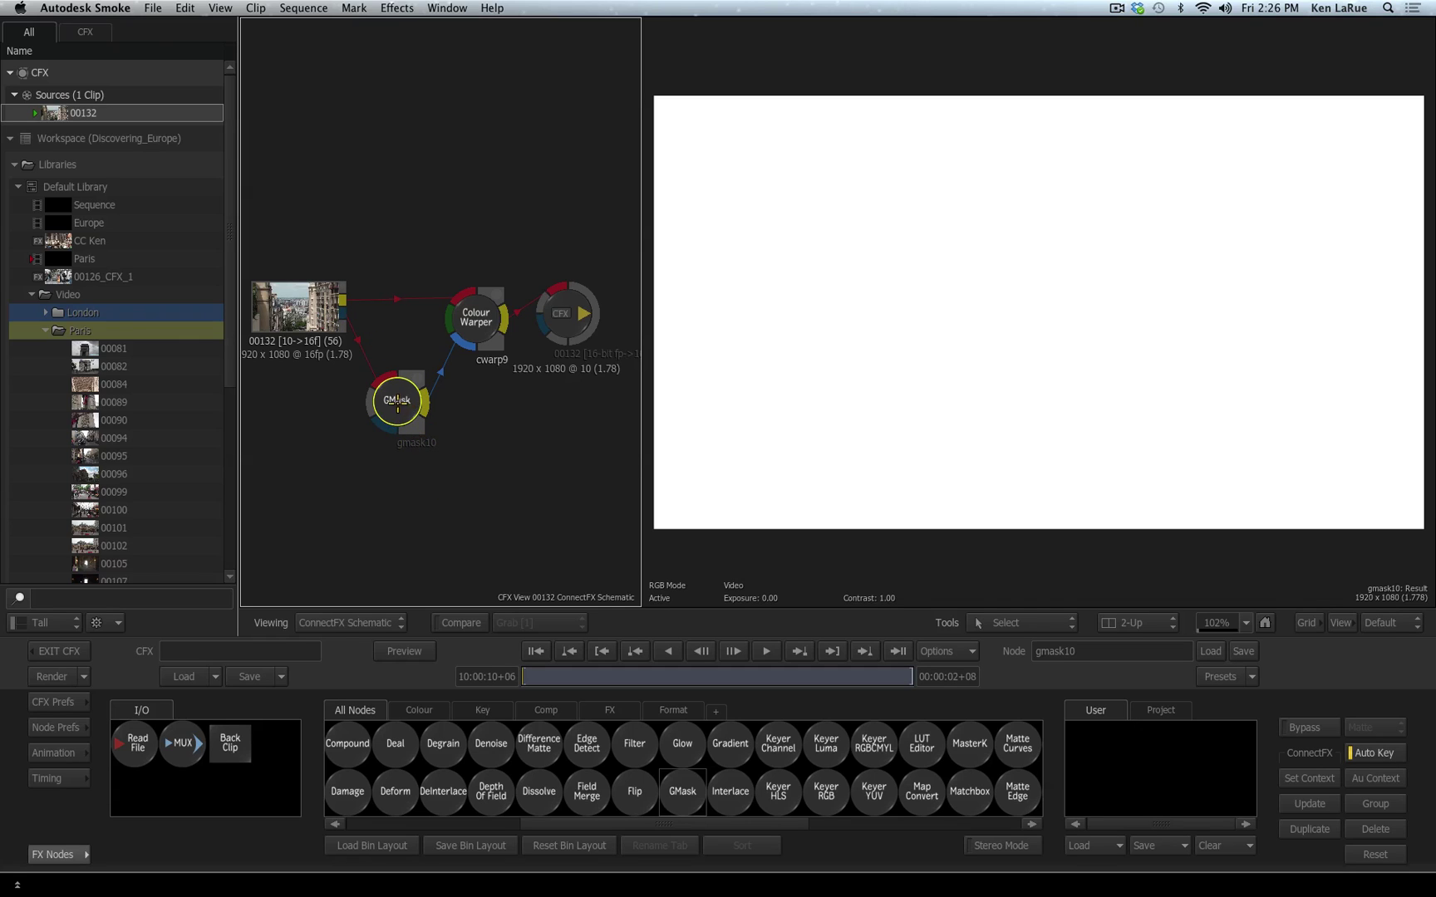
mouse_move(398, 398)
left_mouse_down()
mouse_move(408, 363)
mouse_move(398, 403)
left_mouse_up()
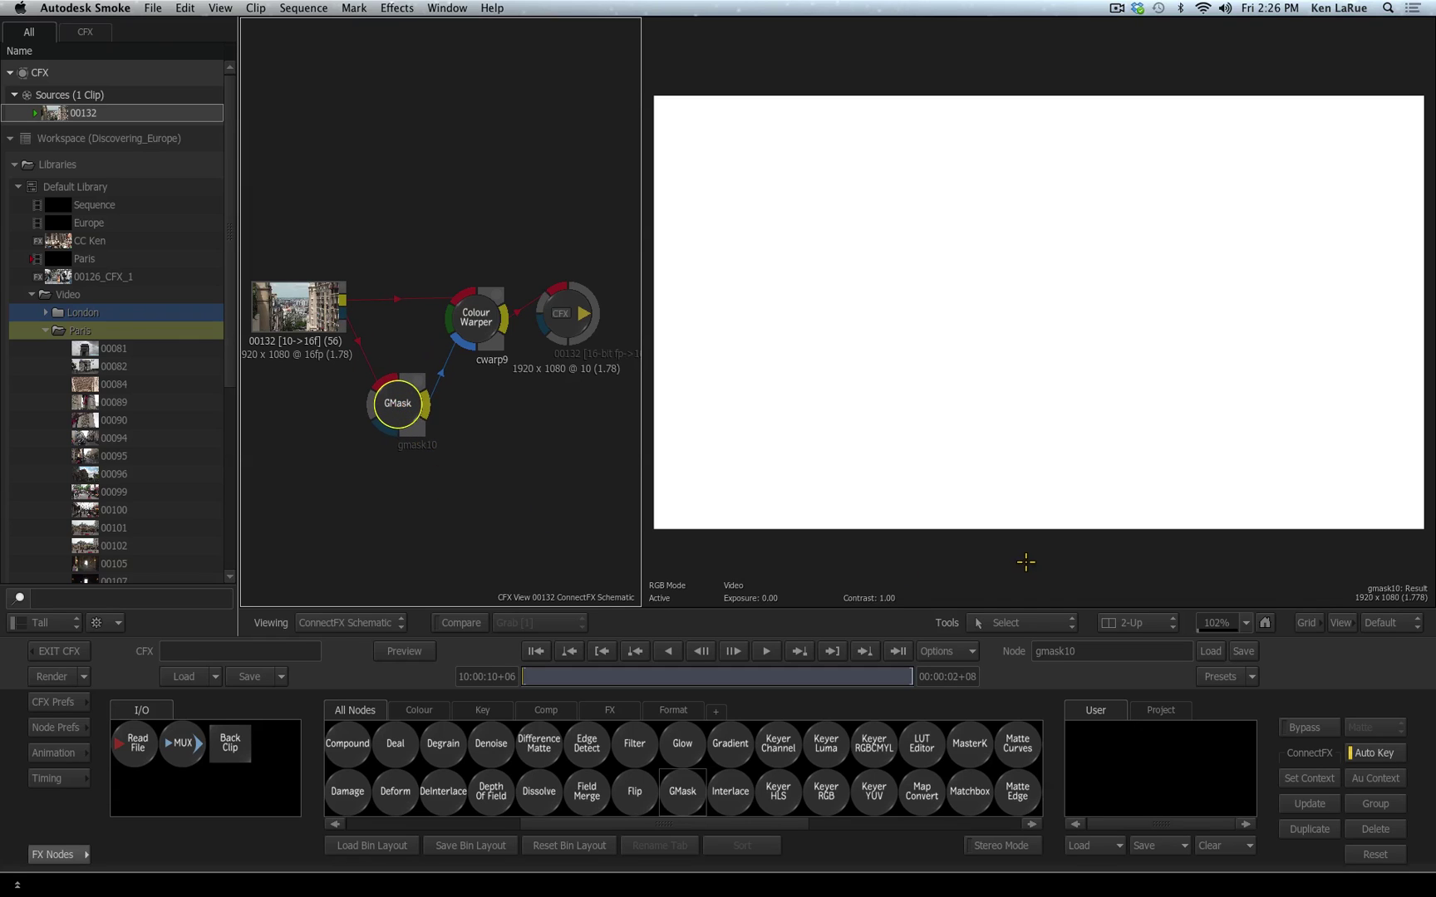
key("F4")
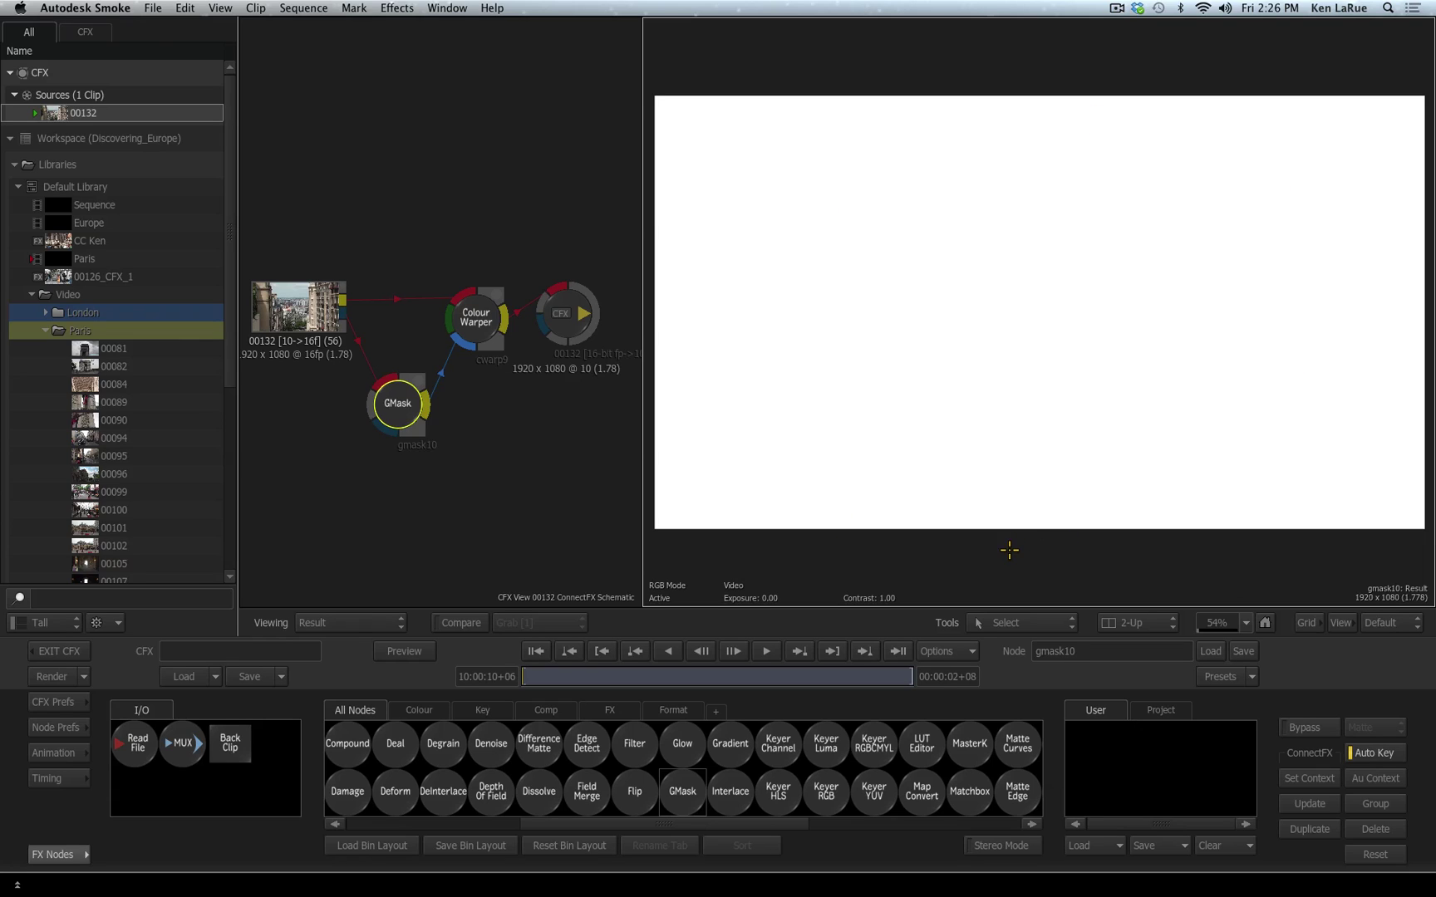
Open the viewer's Viewing options list to reach the GMask Inputs entries.
left_click(330, 622)
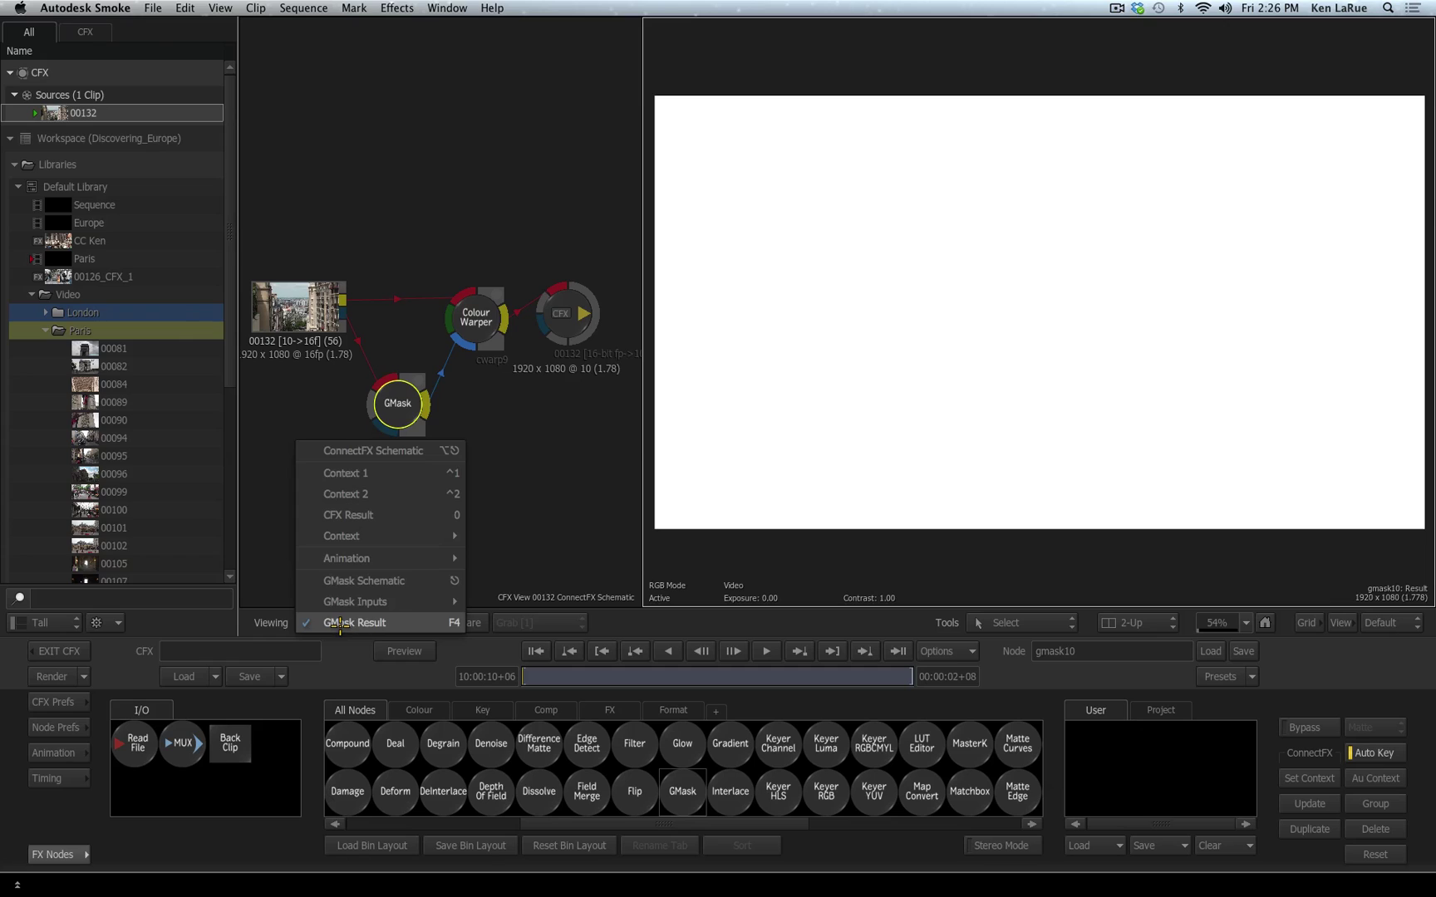
mouse_move(327, 602)
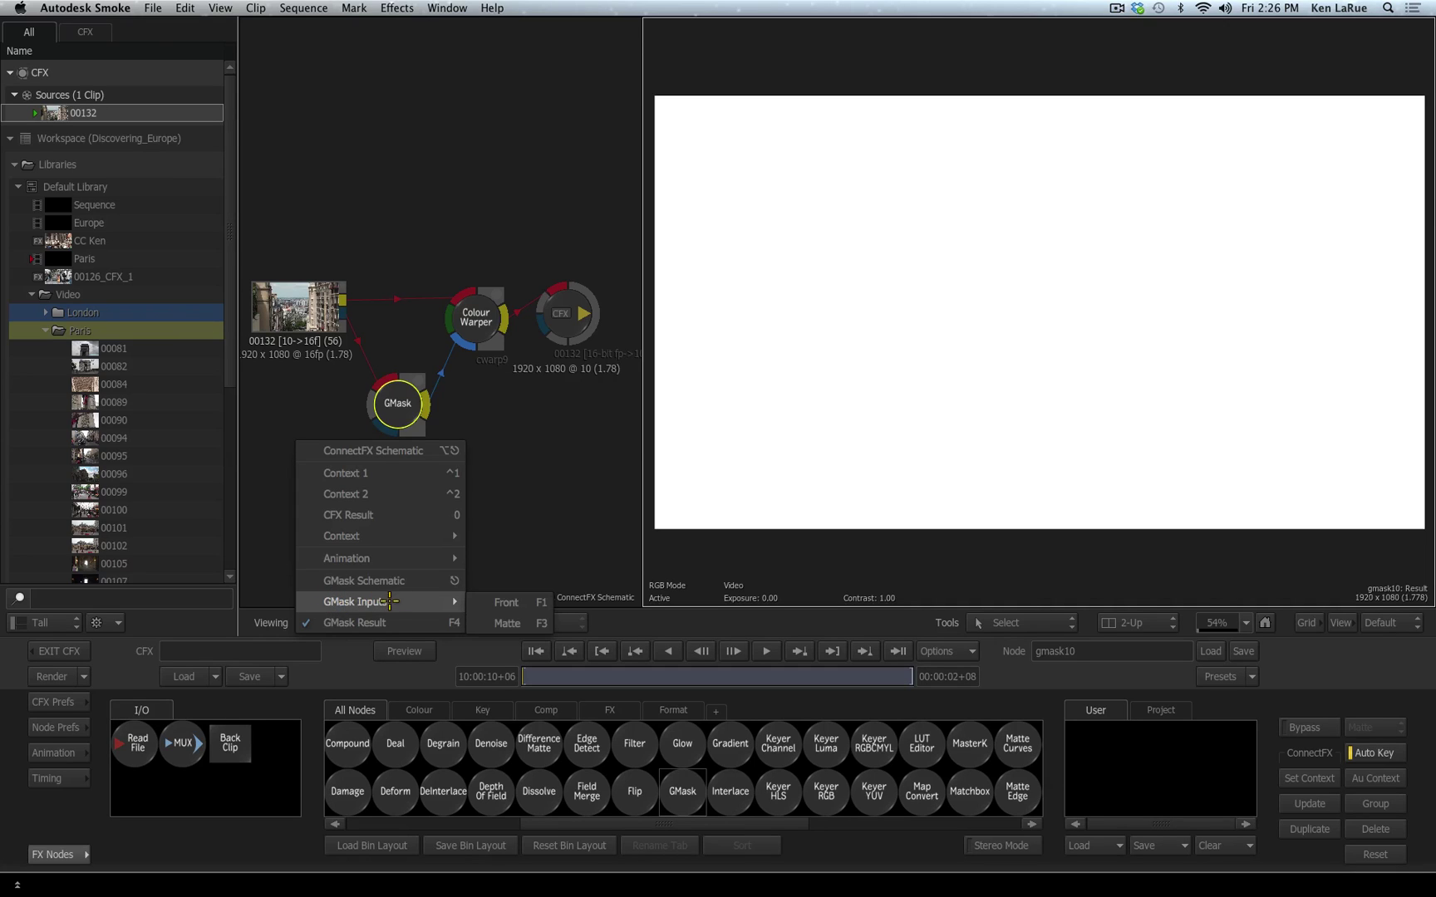
View the GMask Front input and add a new mask shape in the GMask editor.
left_click(512, 601)
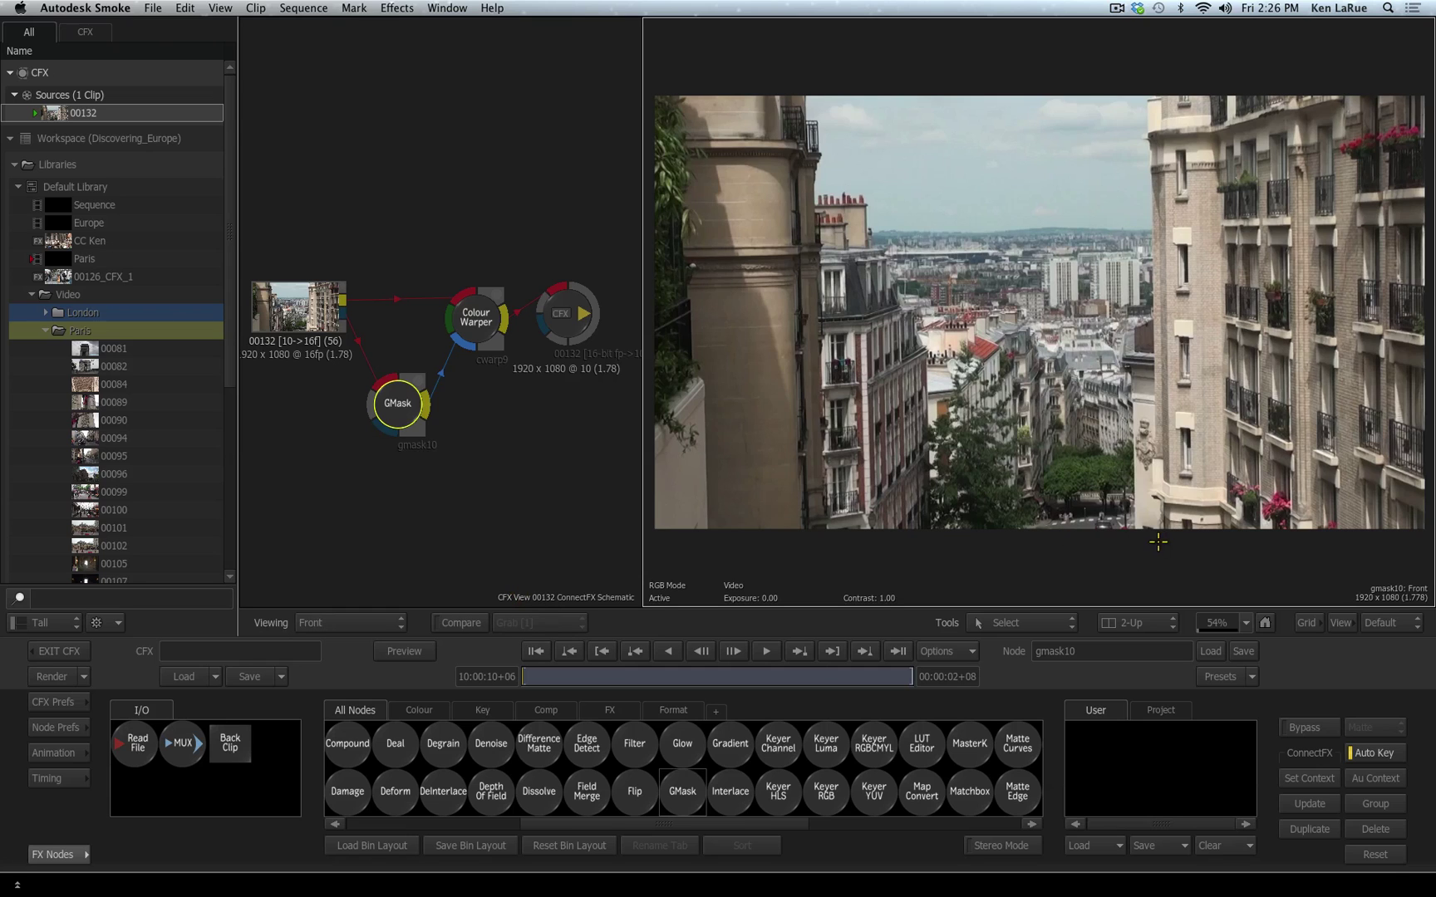
left_click(40, 854)
left_click(41, 856)
left_click(43, 856)
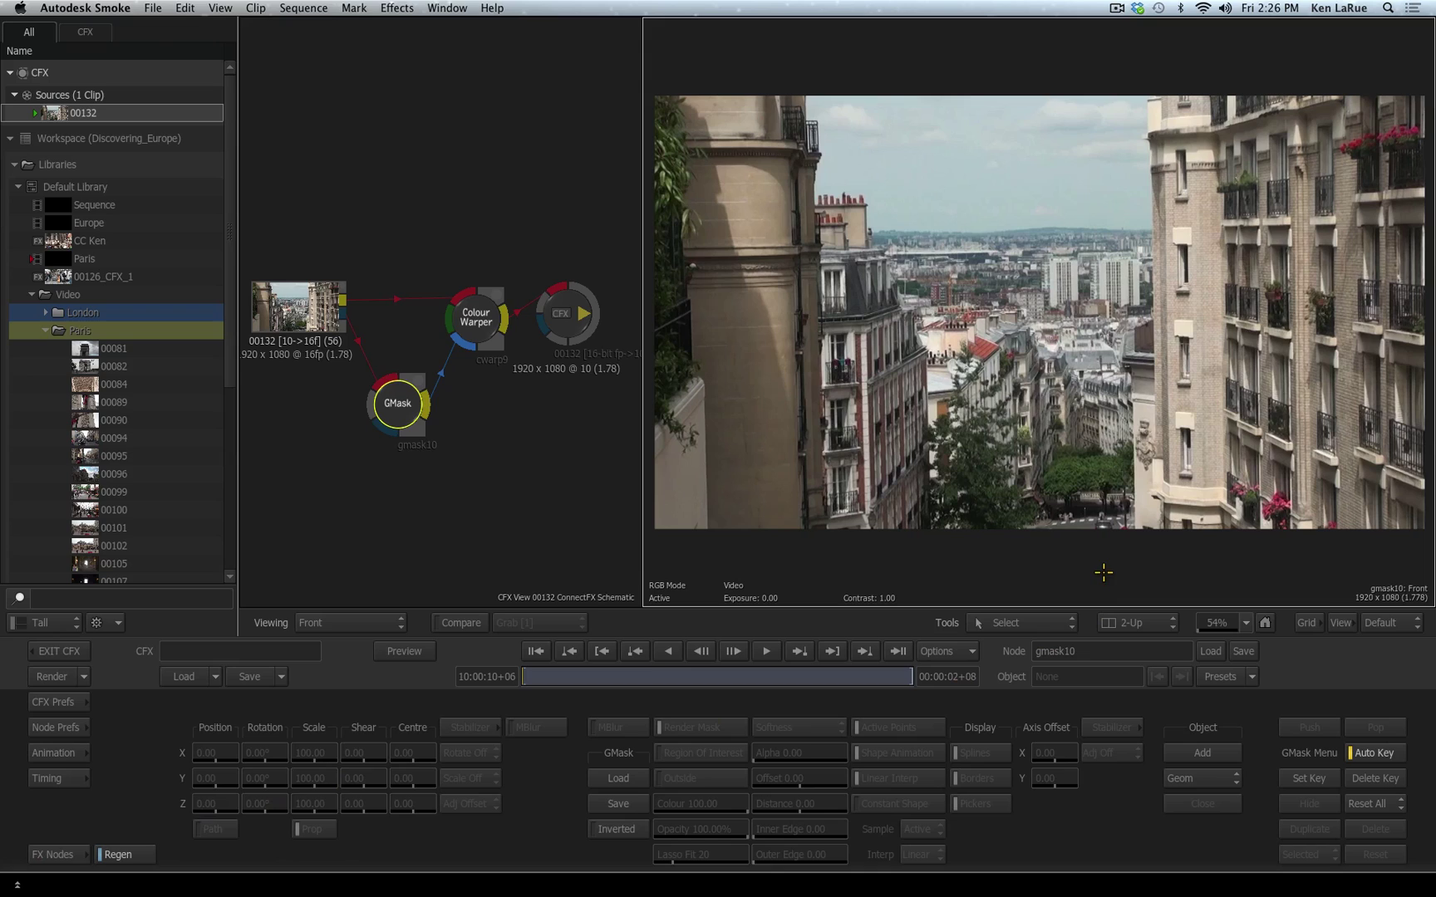
left_click(1198, 750)
Trace mask points from above the frame down the left building's edge to below the frame.
left_click(803, 45)
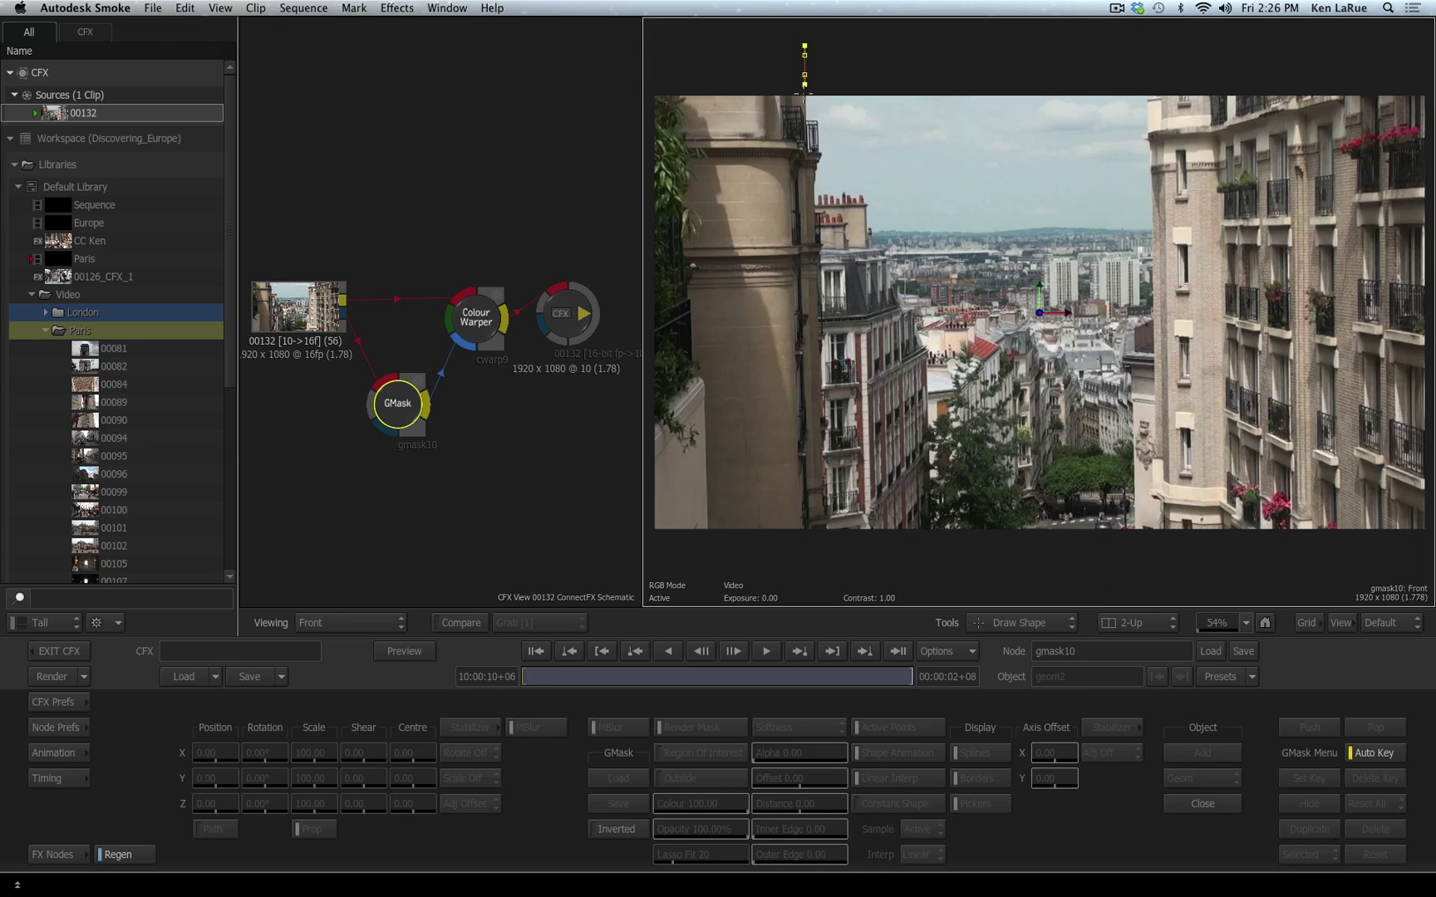
left_click(807, 121)
left_click(809, 196)
left_click(817, 202)
left_click(824, 211)
left_click(866, 204)
left_click(870, 243)
left_click(907, 304)
left_click(921, 324)
left_click(925, 349)
left_click(927, 376)
left_click(931, 548)
left_click_drag(930, 548, 966, 583)
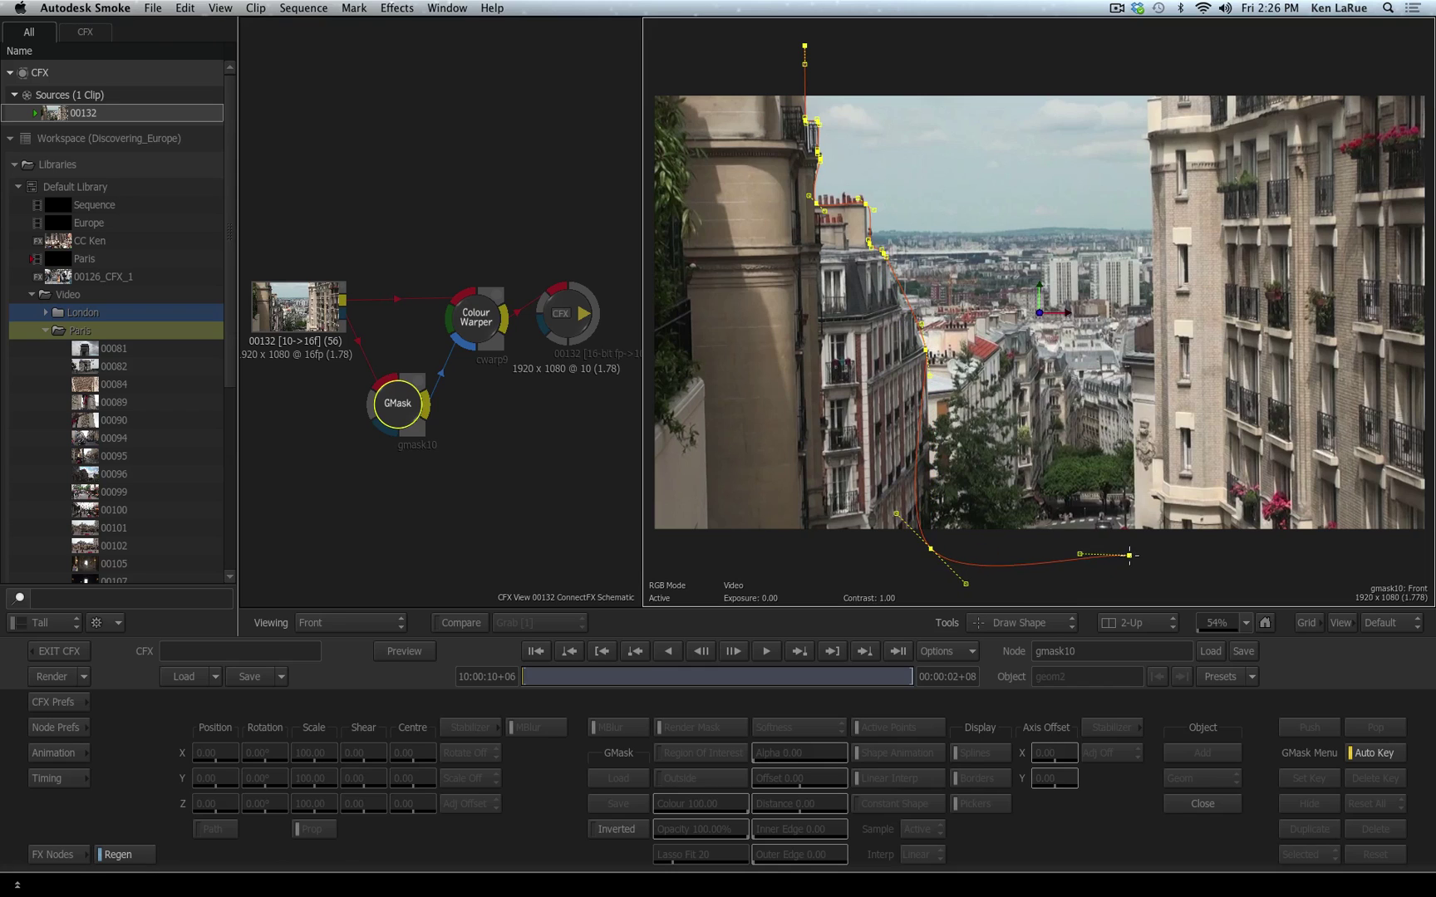
Place points up the right building's edge past the top and close the shape on the first point.
left_click(1136, 554)
left_click(1131, 363)
left_click(1156, 316)
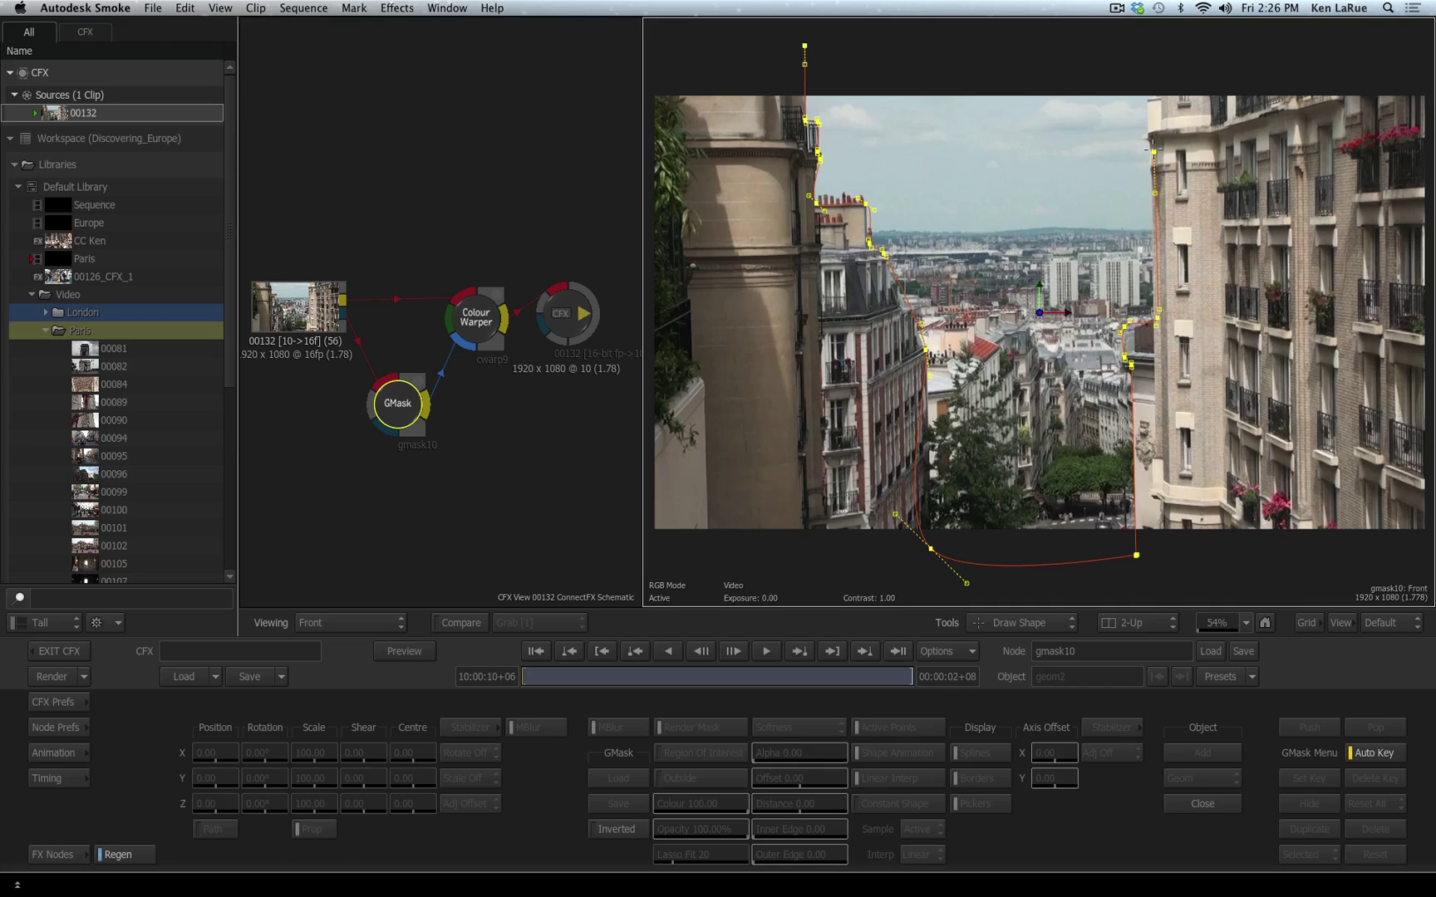
left_click_drag(1146, 54, 1166, 59)
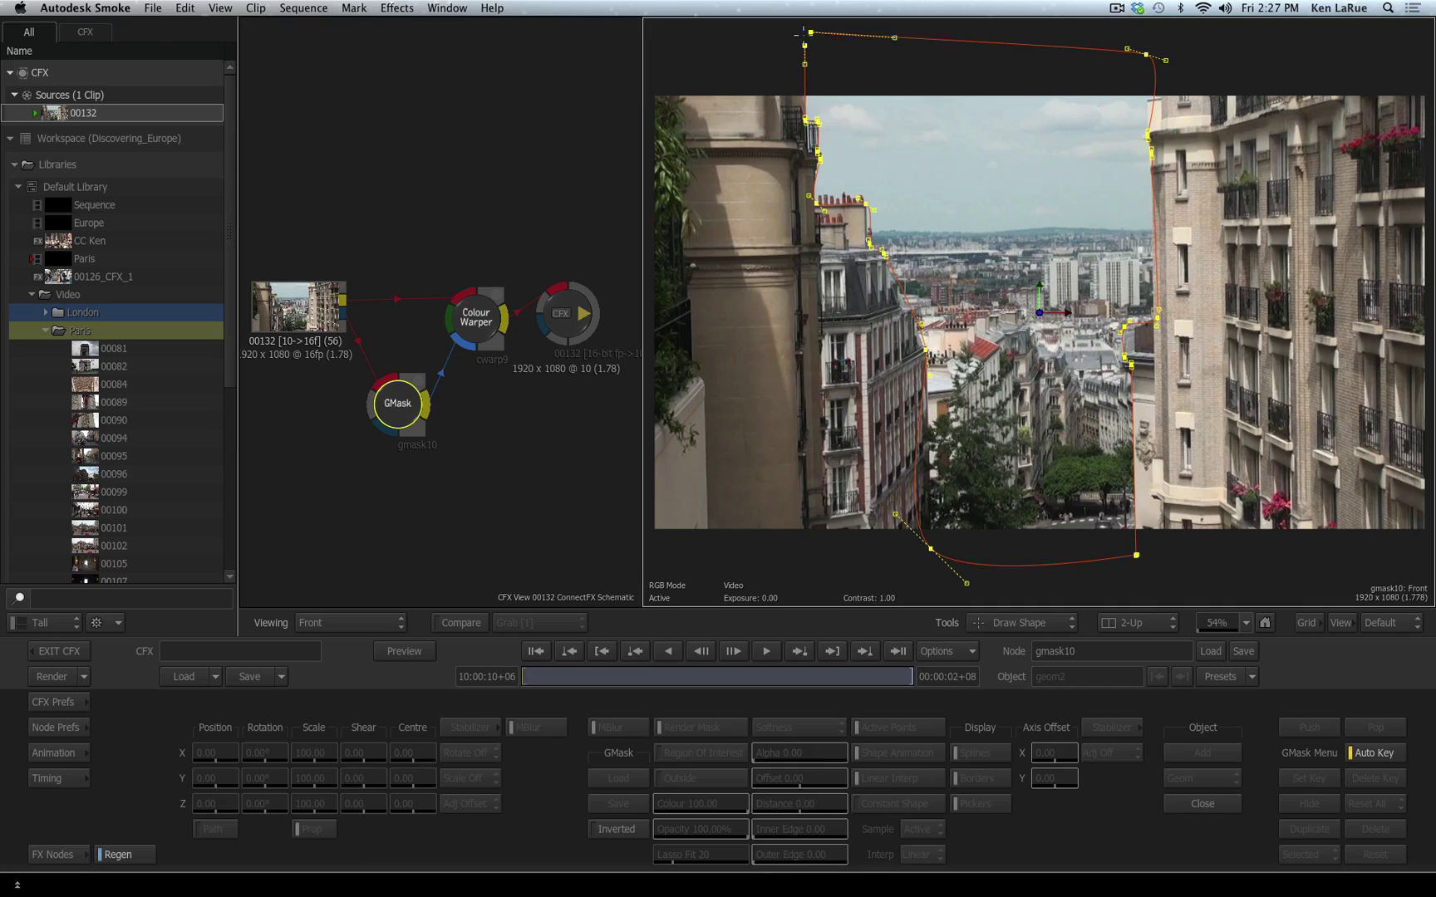
left_click(804, 46)
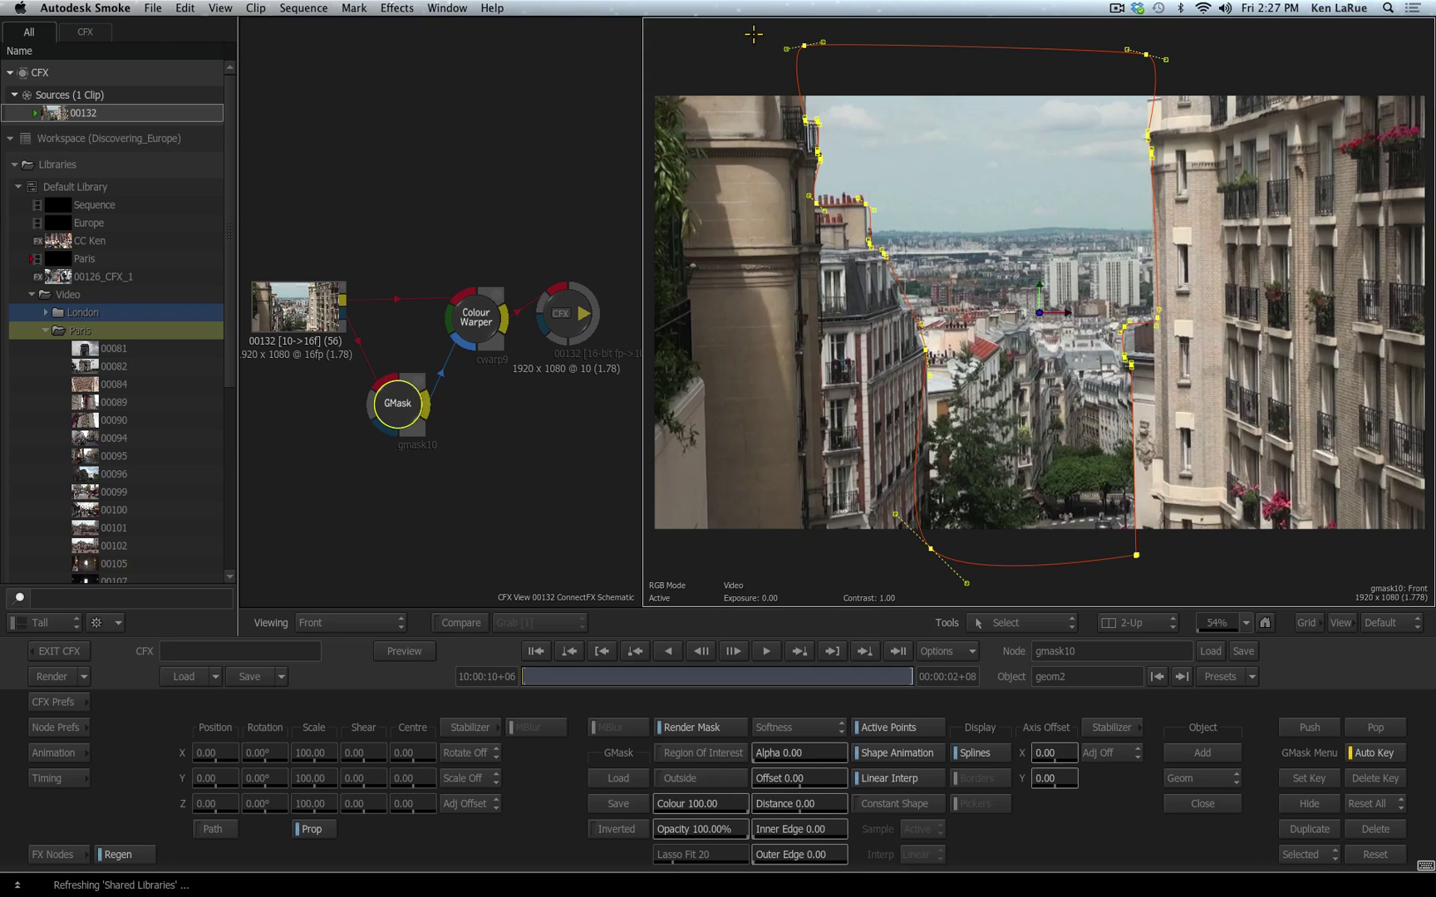
Select all of geom2's points and apply Break Tangent to straighten its curved segments.
left_click_drag(754, 34, 1272, 593)
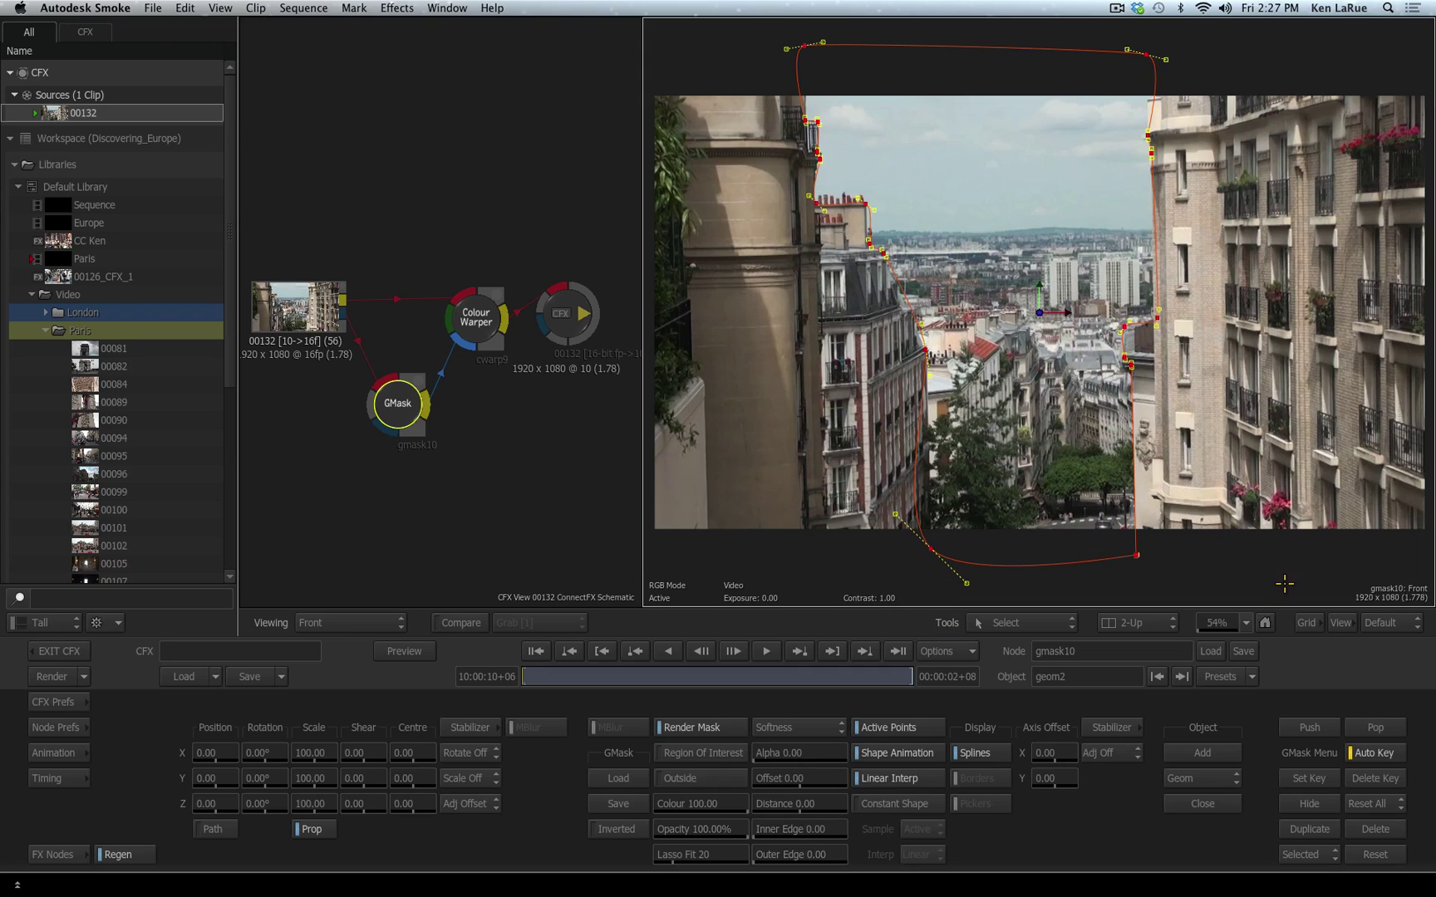
left_click(1010, 623)
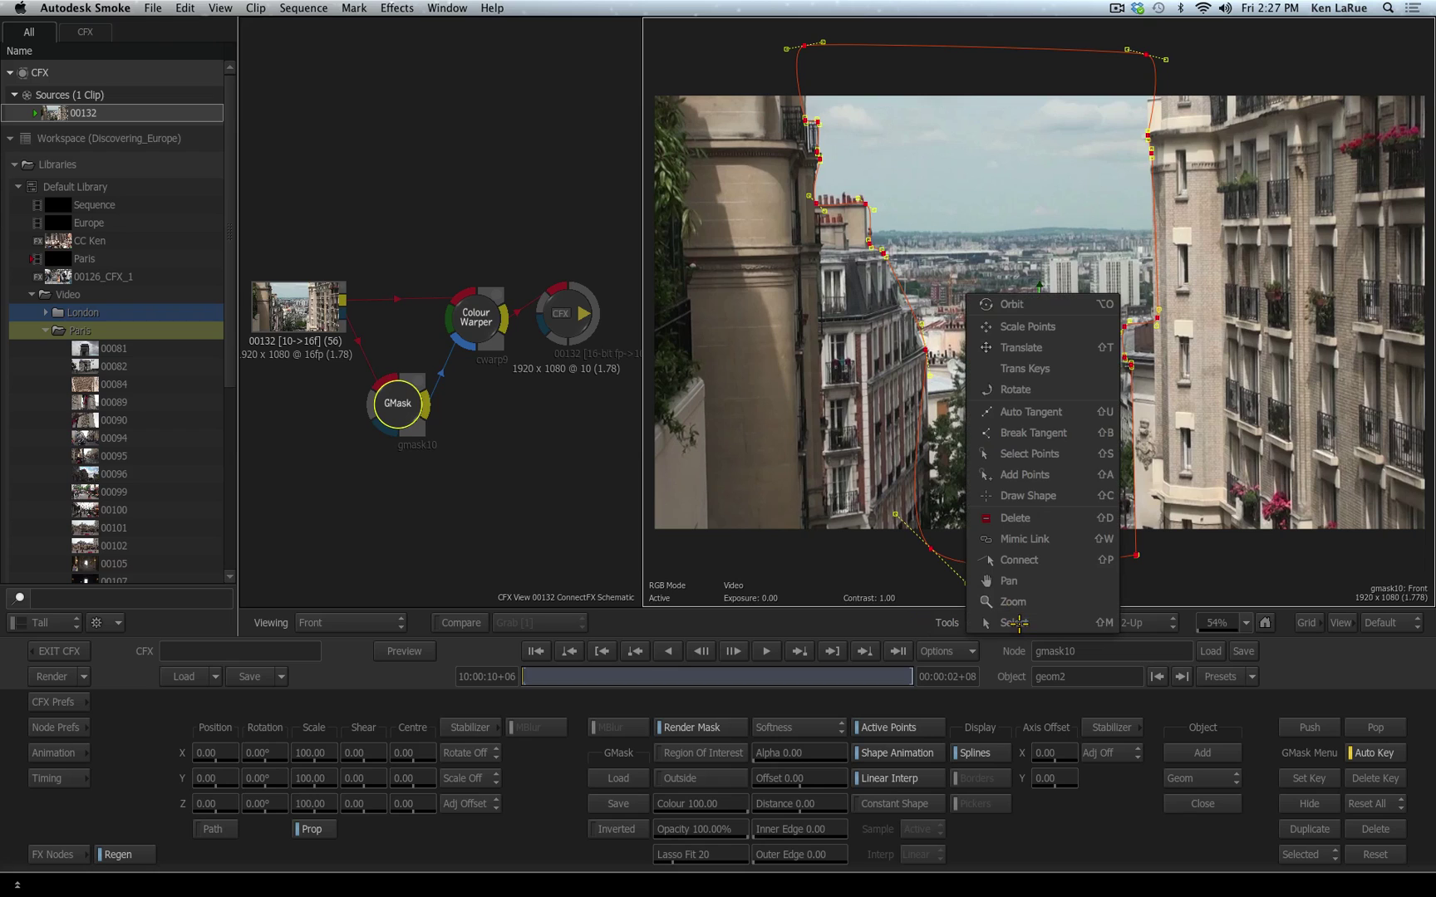
left_click(1045, 433)
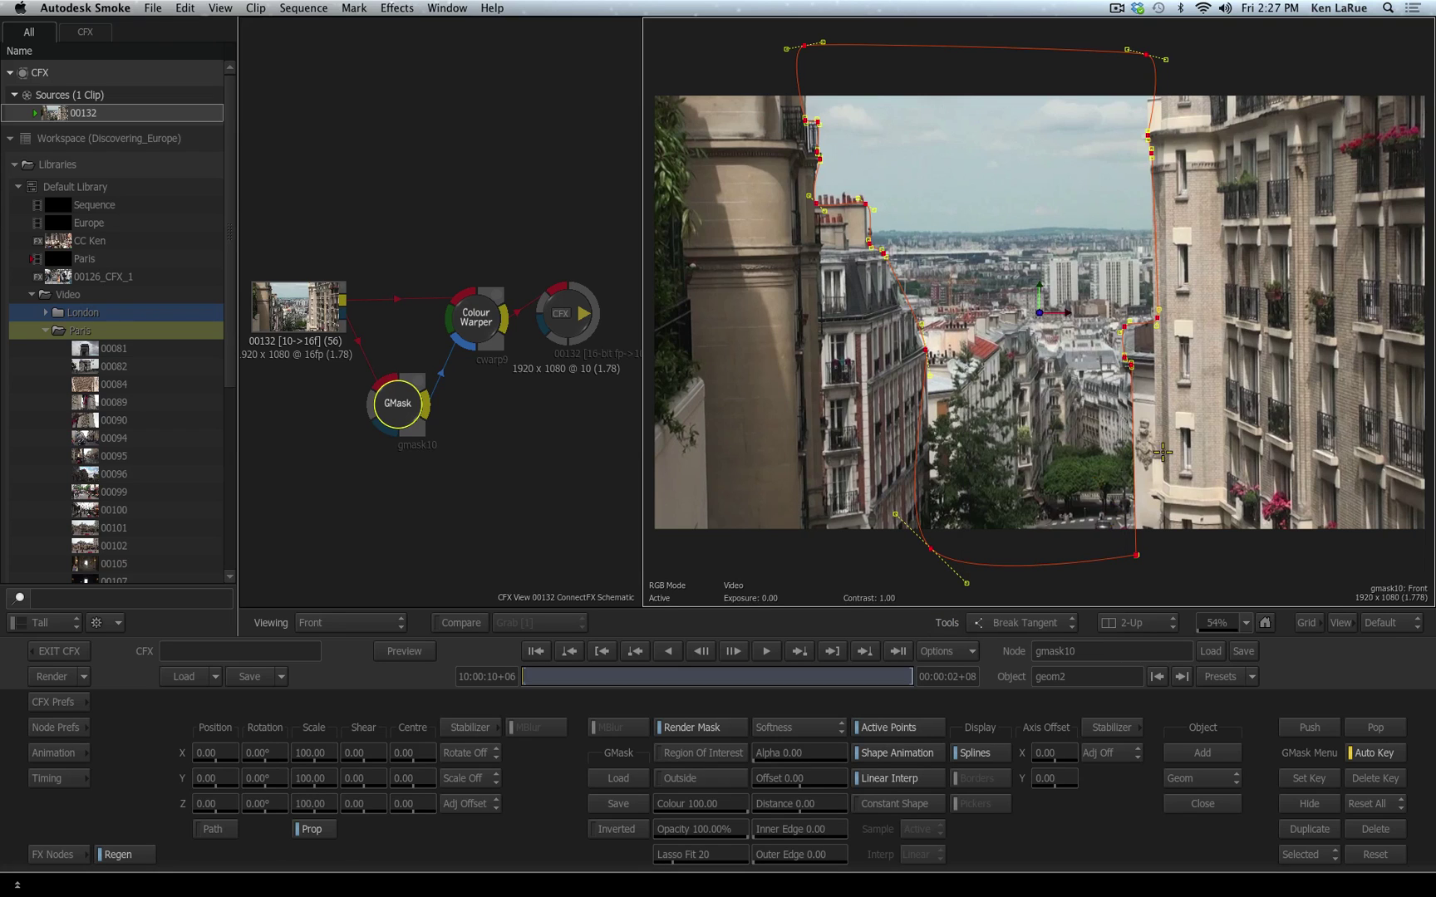
left_click(1147, 54)
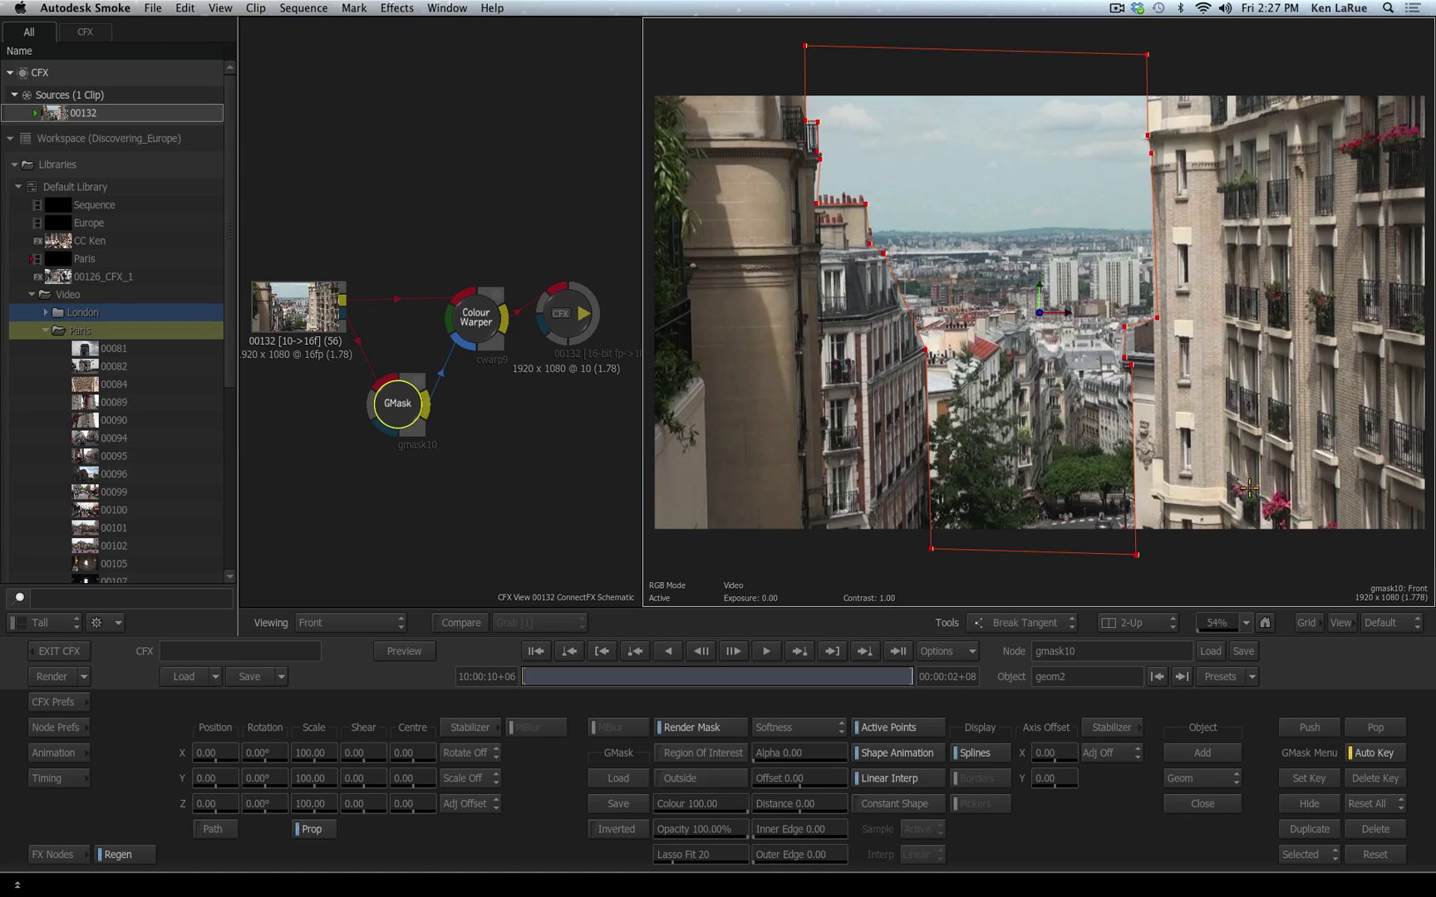
left_click(1030, 622)
View the GMask Result, enable Outside to invert the matte, and open Colour Warper cwarp9.
left_click(1018, 813)
left_click(366, 623)
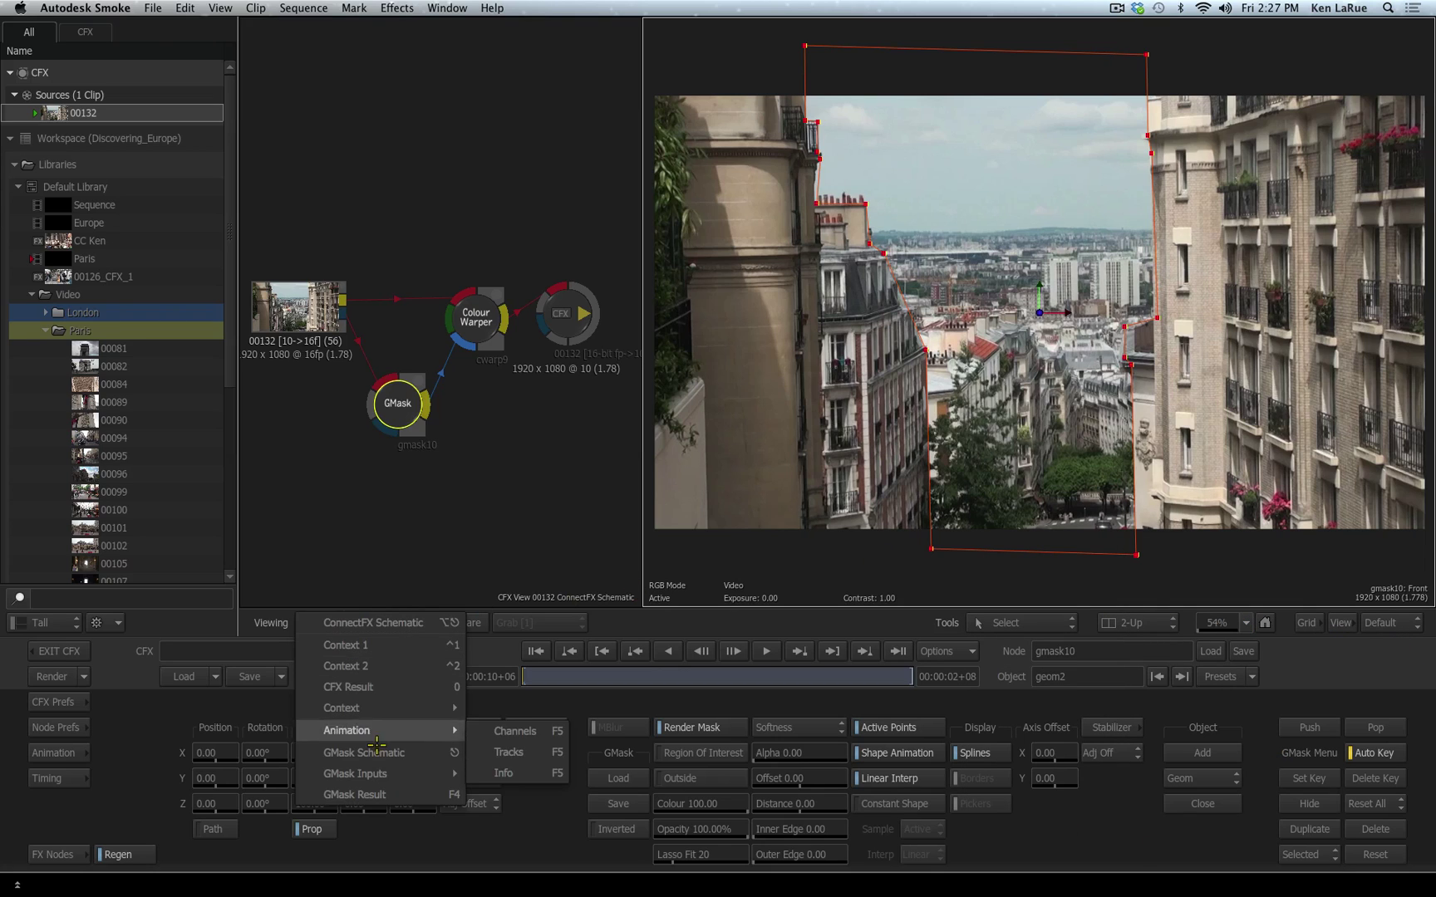
left_click(398, 795)
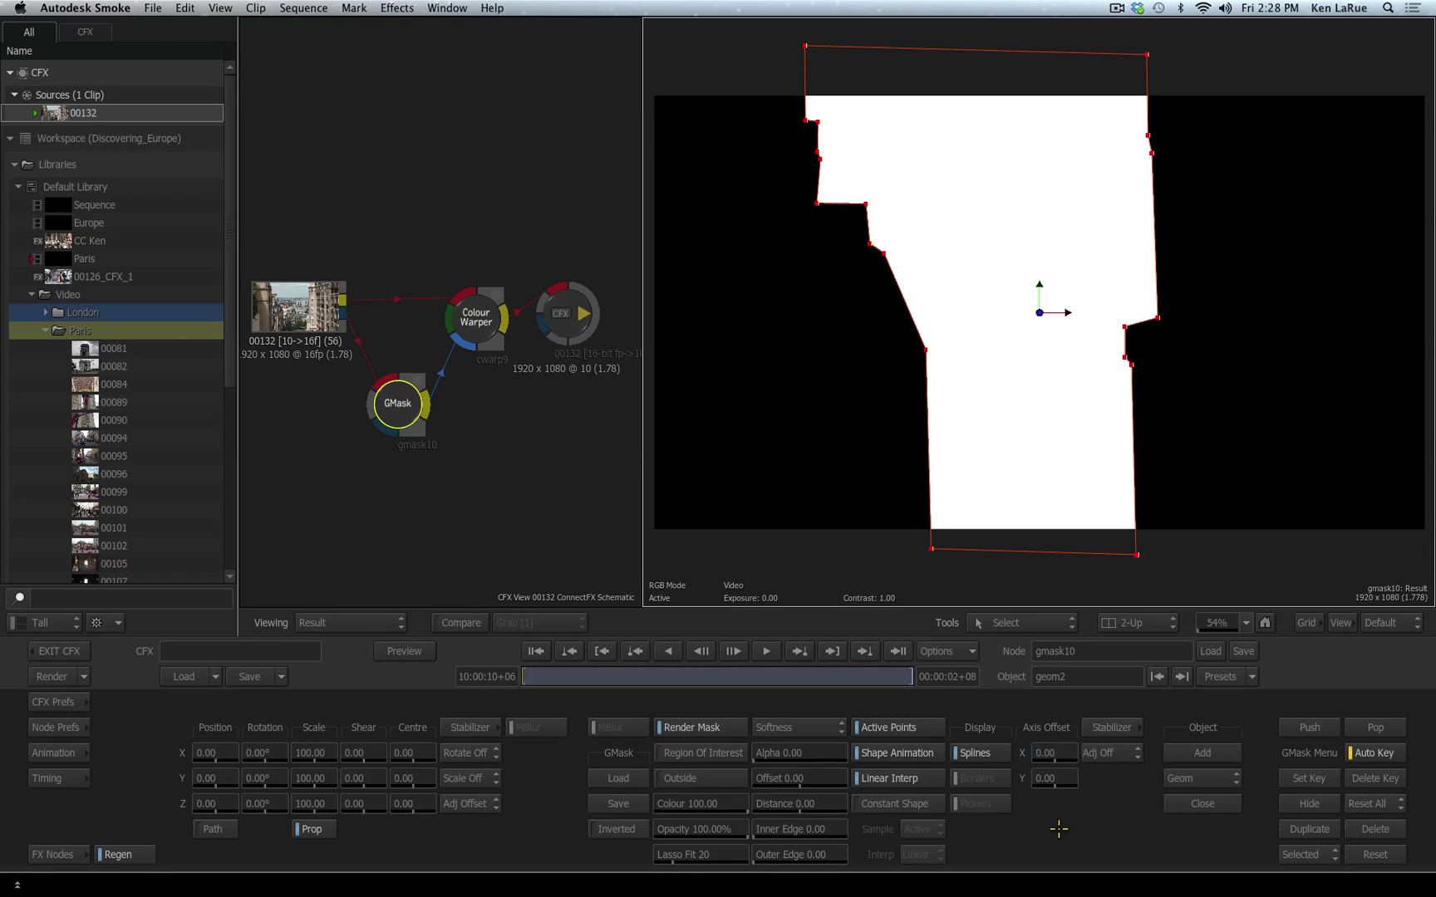
left_click(683, 778)
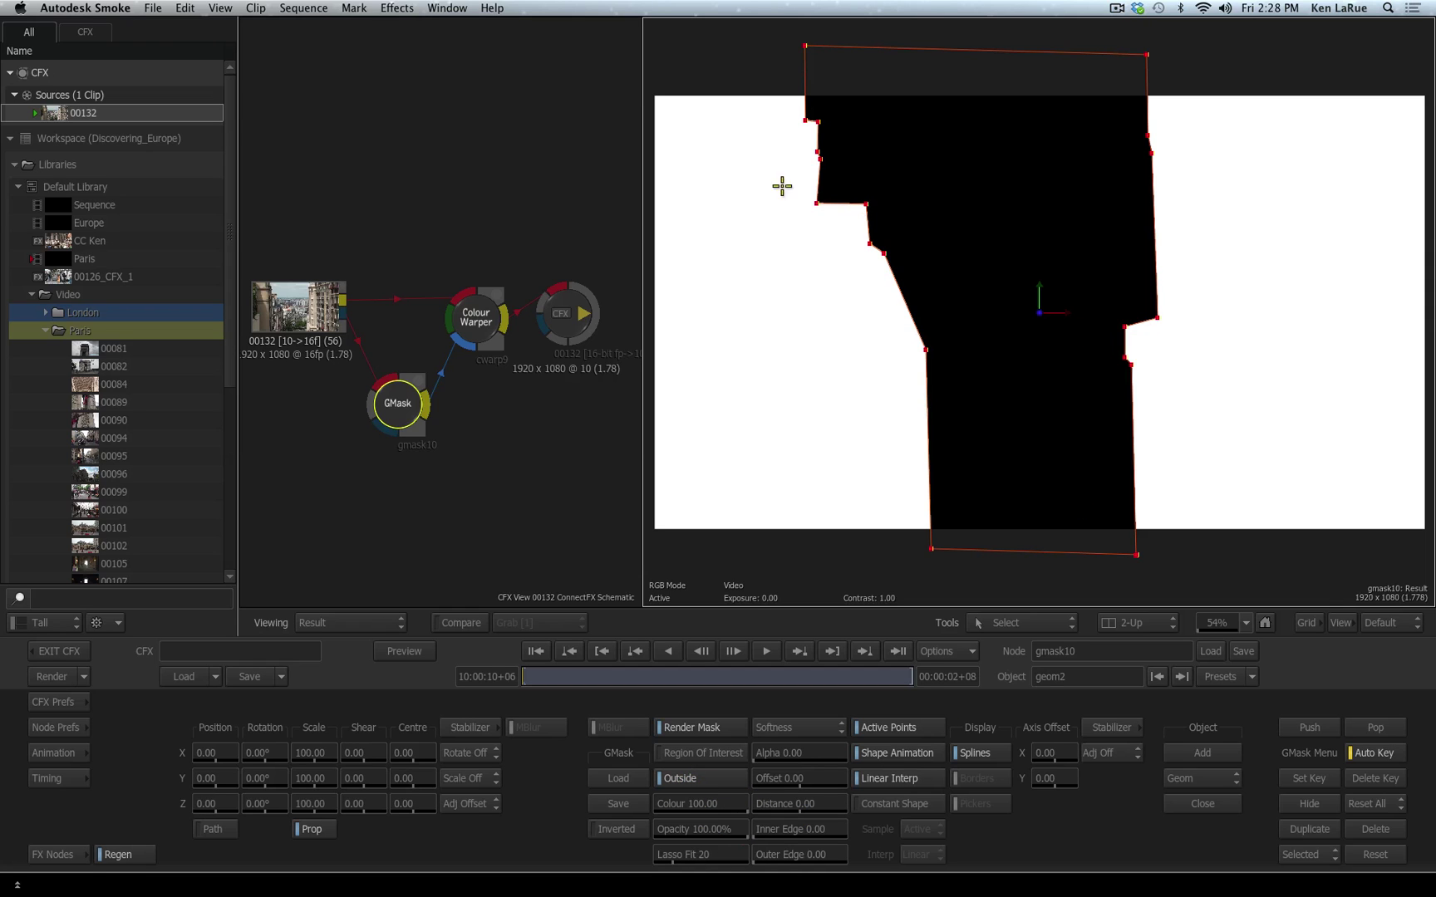
left_click(476, 314)
left_click(477, 314)
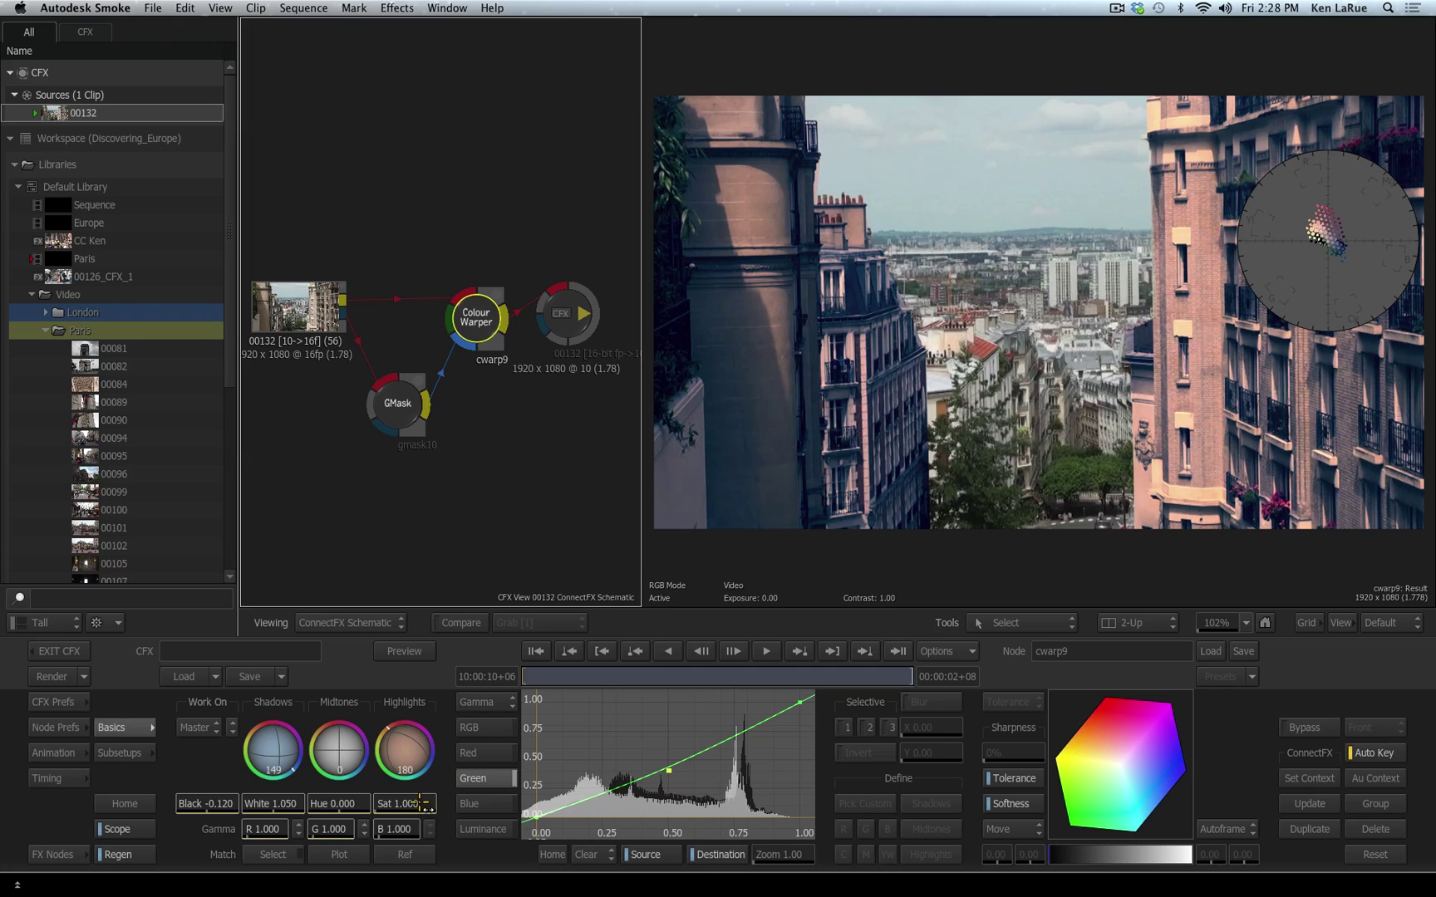
Raise cwarp9's saturation, lower Black to -0.130, and move the CFX output node right.
left_click_drag(415, 803, 450, 804)
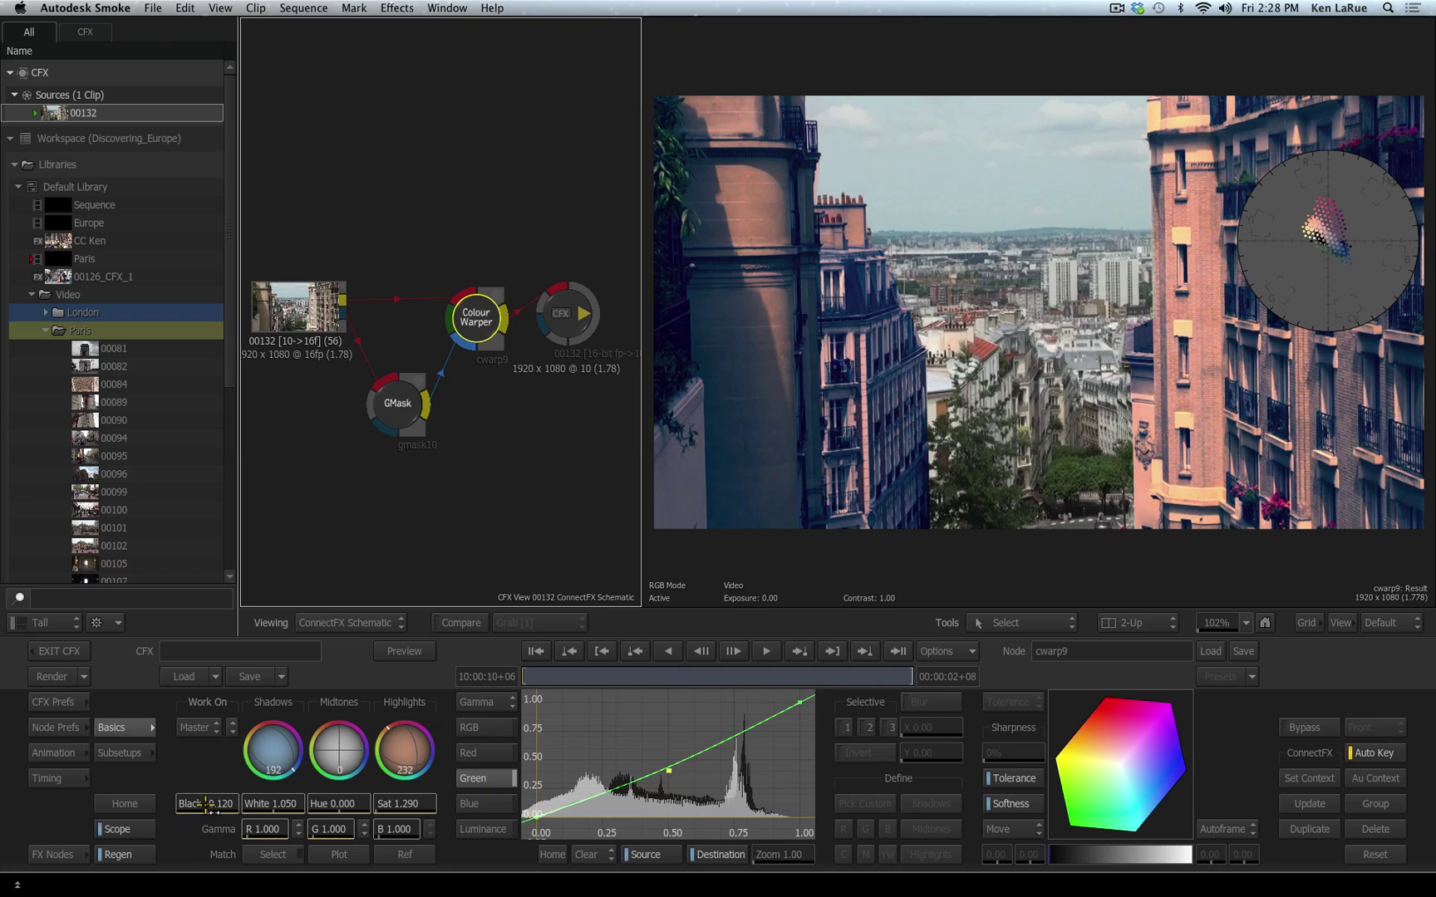
left_click_drag(208, 806, 249, 803)
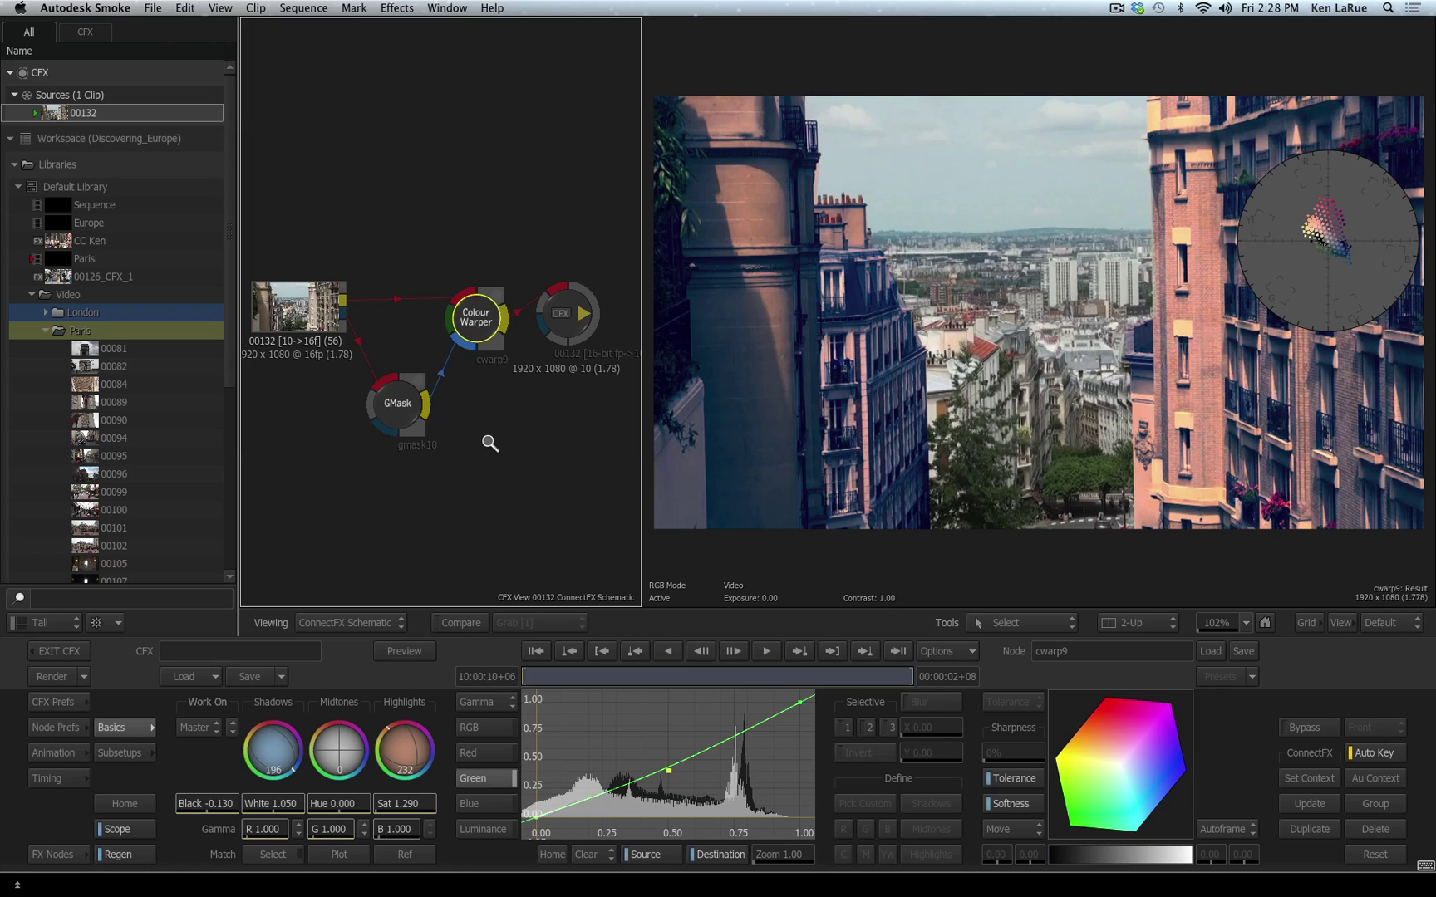
left_click_drag(497, 439, 387, 522)
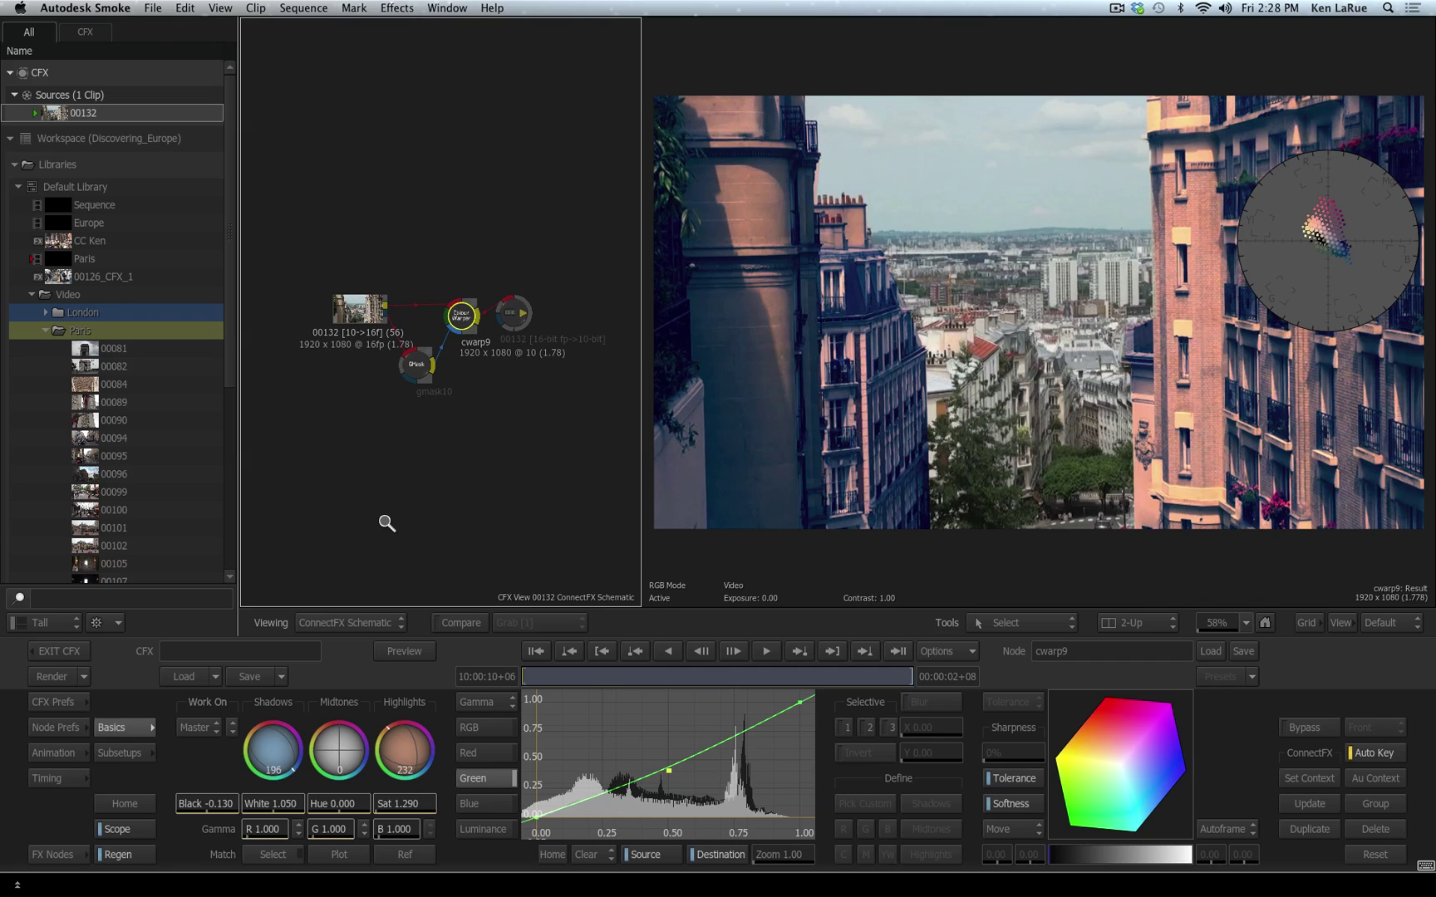
left_click_drag(513, 314, 587, 320)
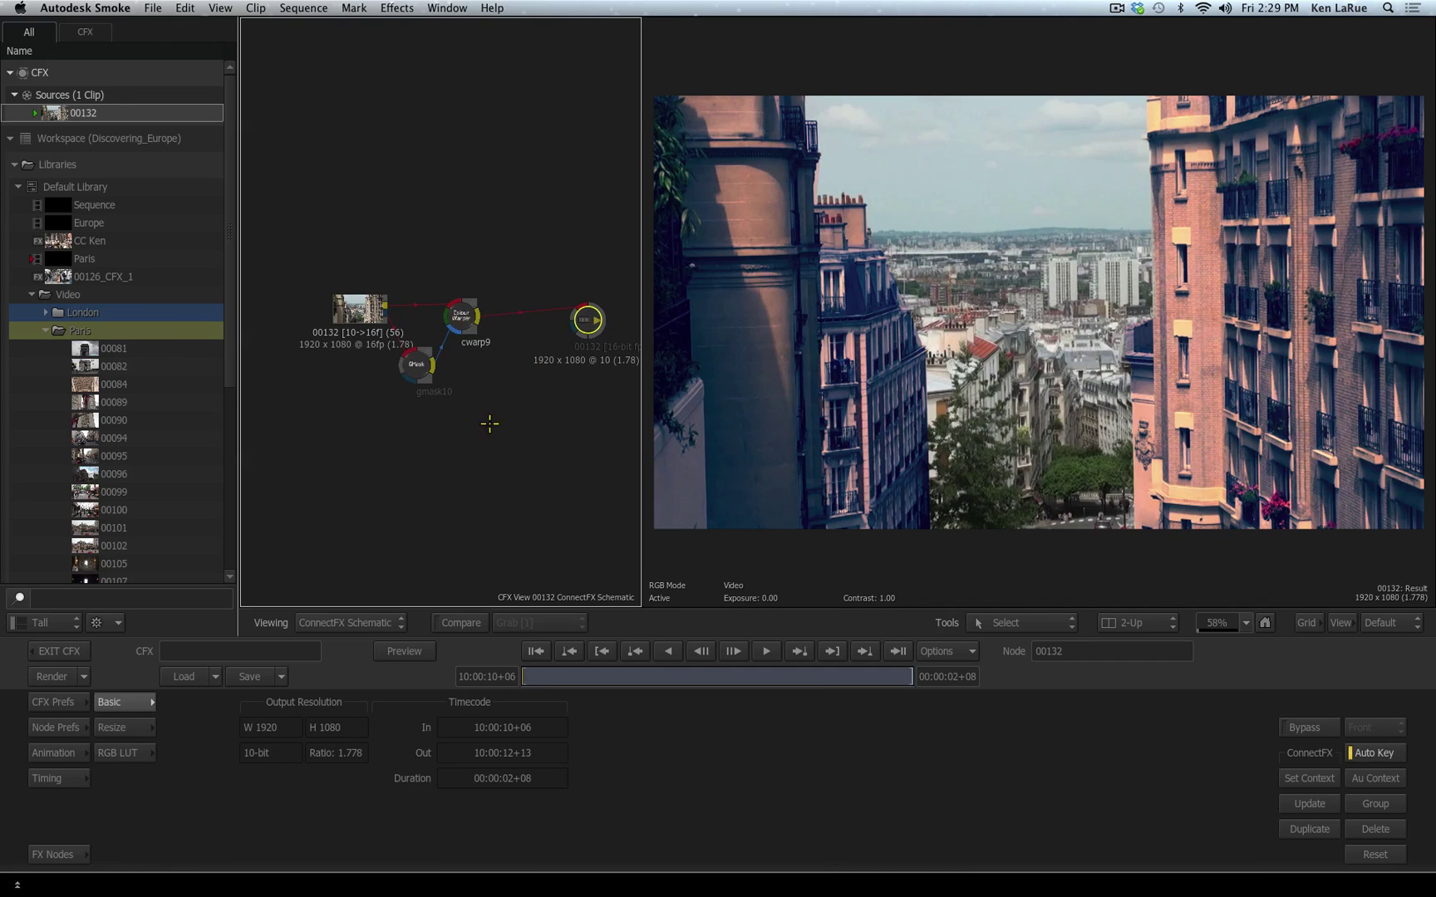
Add an Action node from FX Nodes and place action11 below cwarp9.
left_click(49, 855)
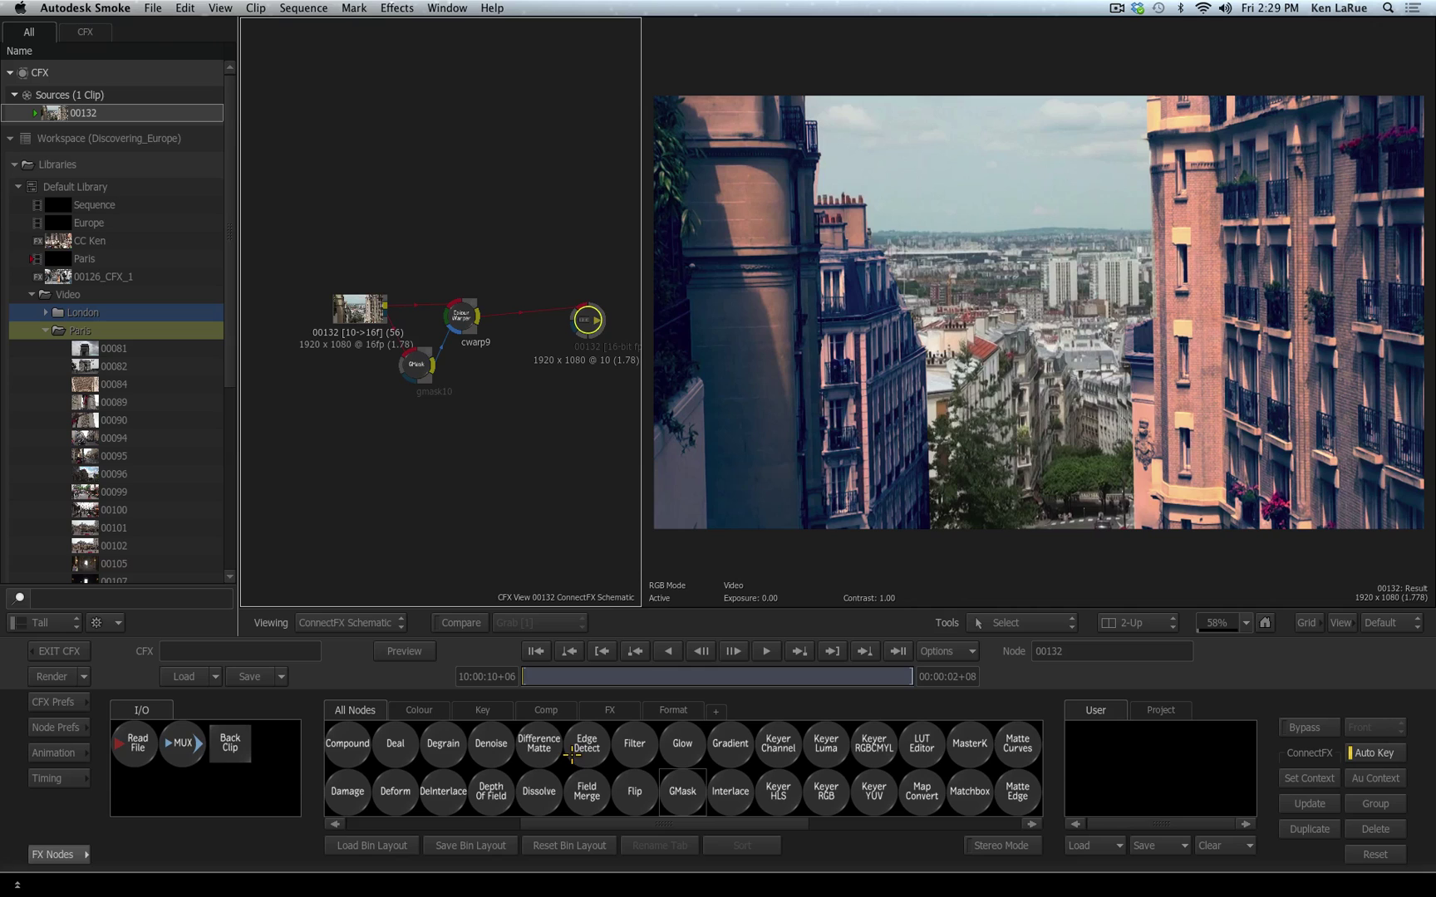
scroll(582, 750, "left", 5)
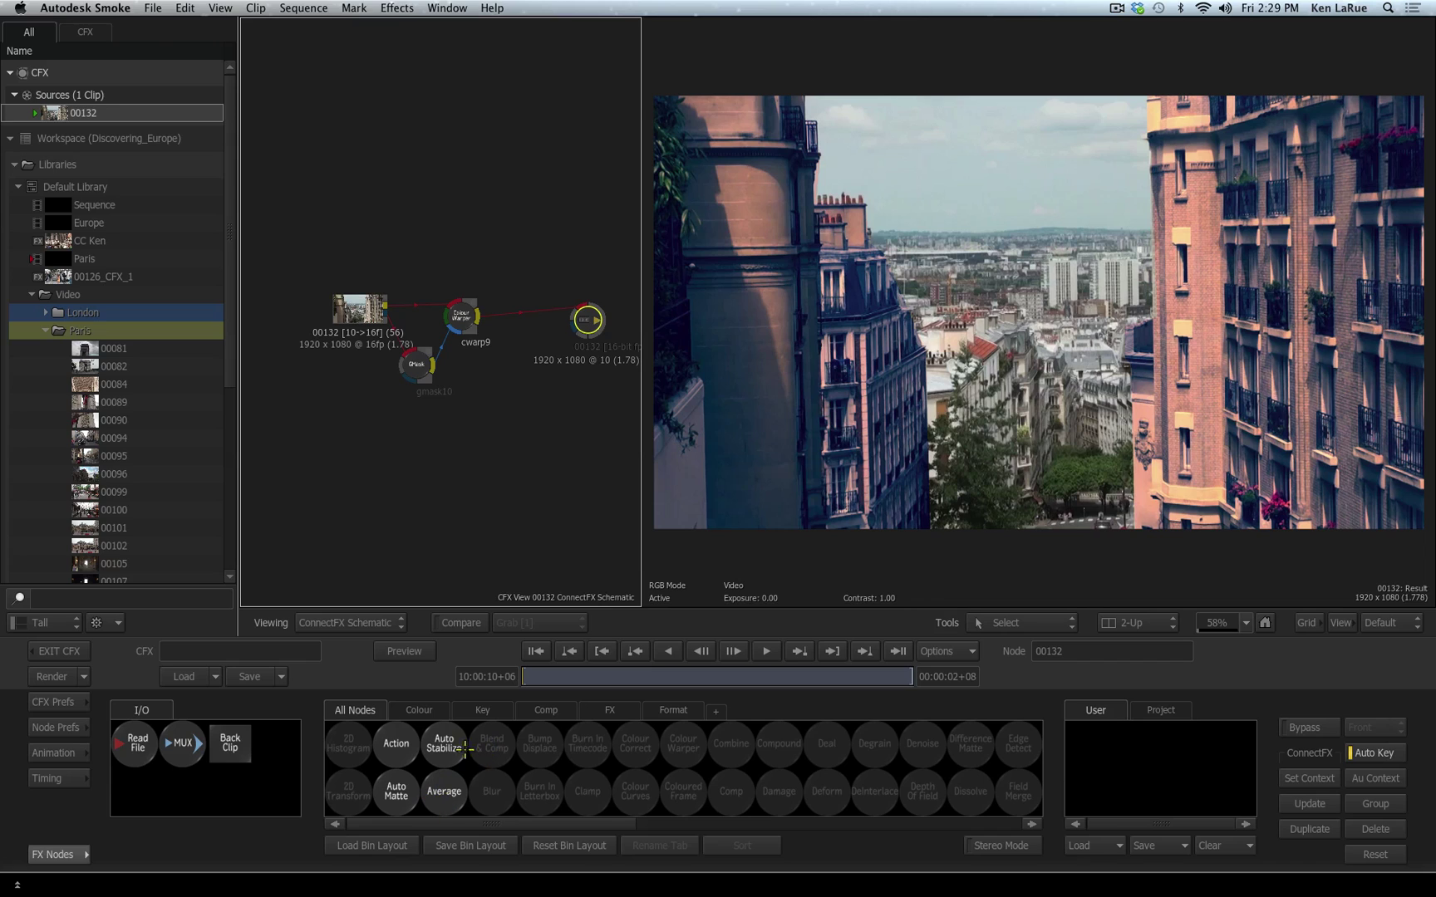
left_click_drag(395, 744, 520, 394)
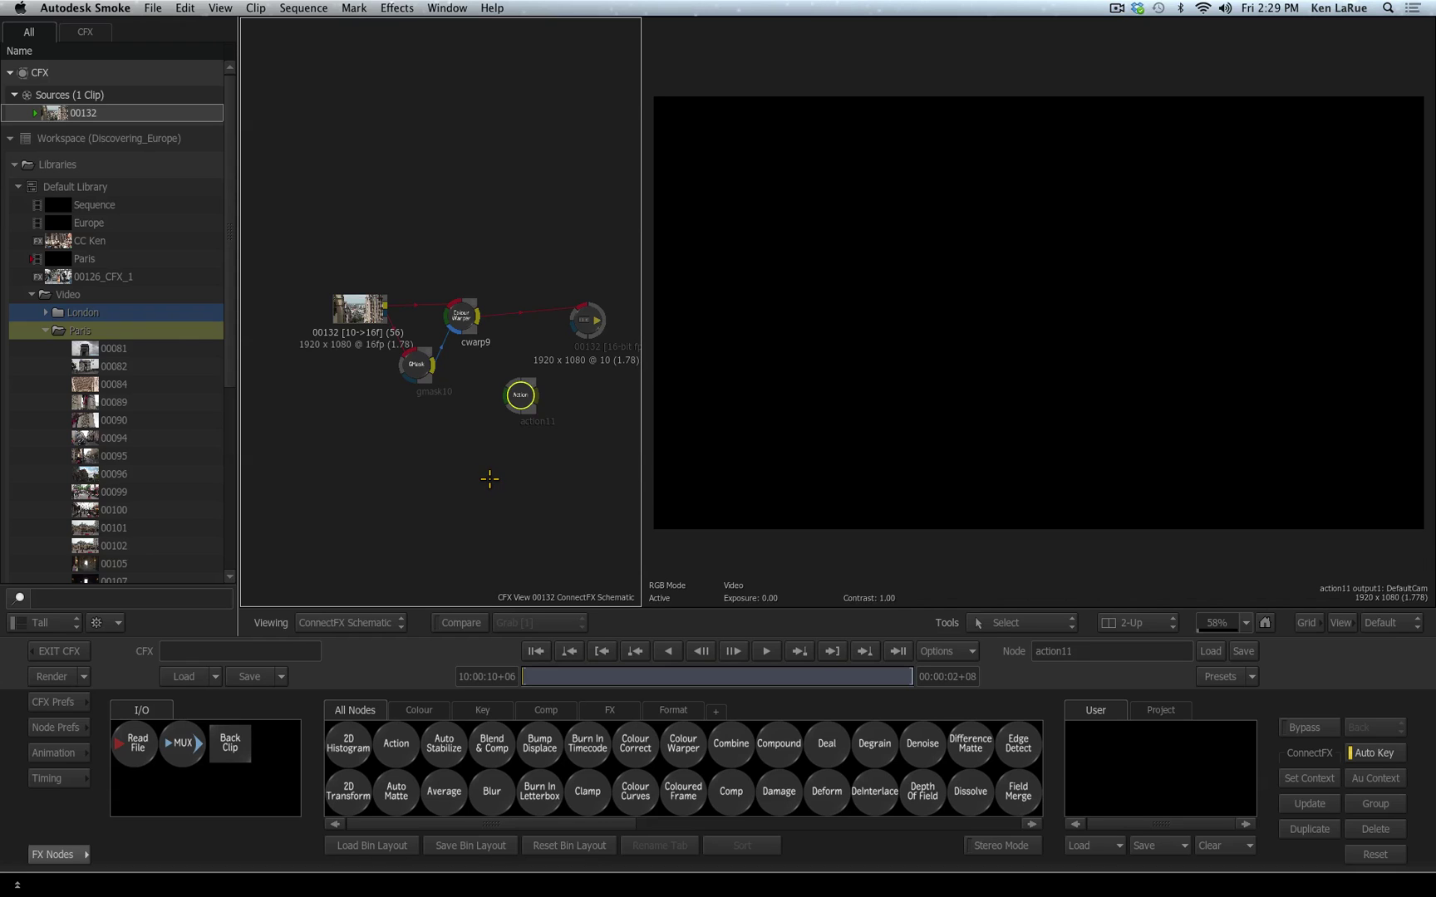
scroll(490, 458, "up", 3)
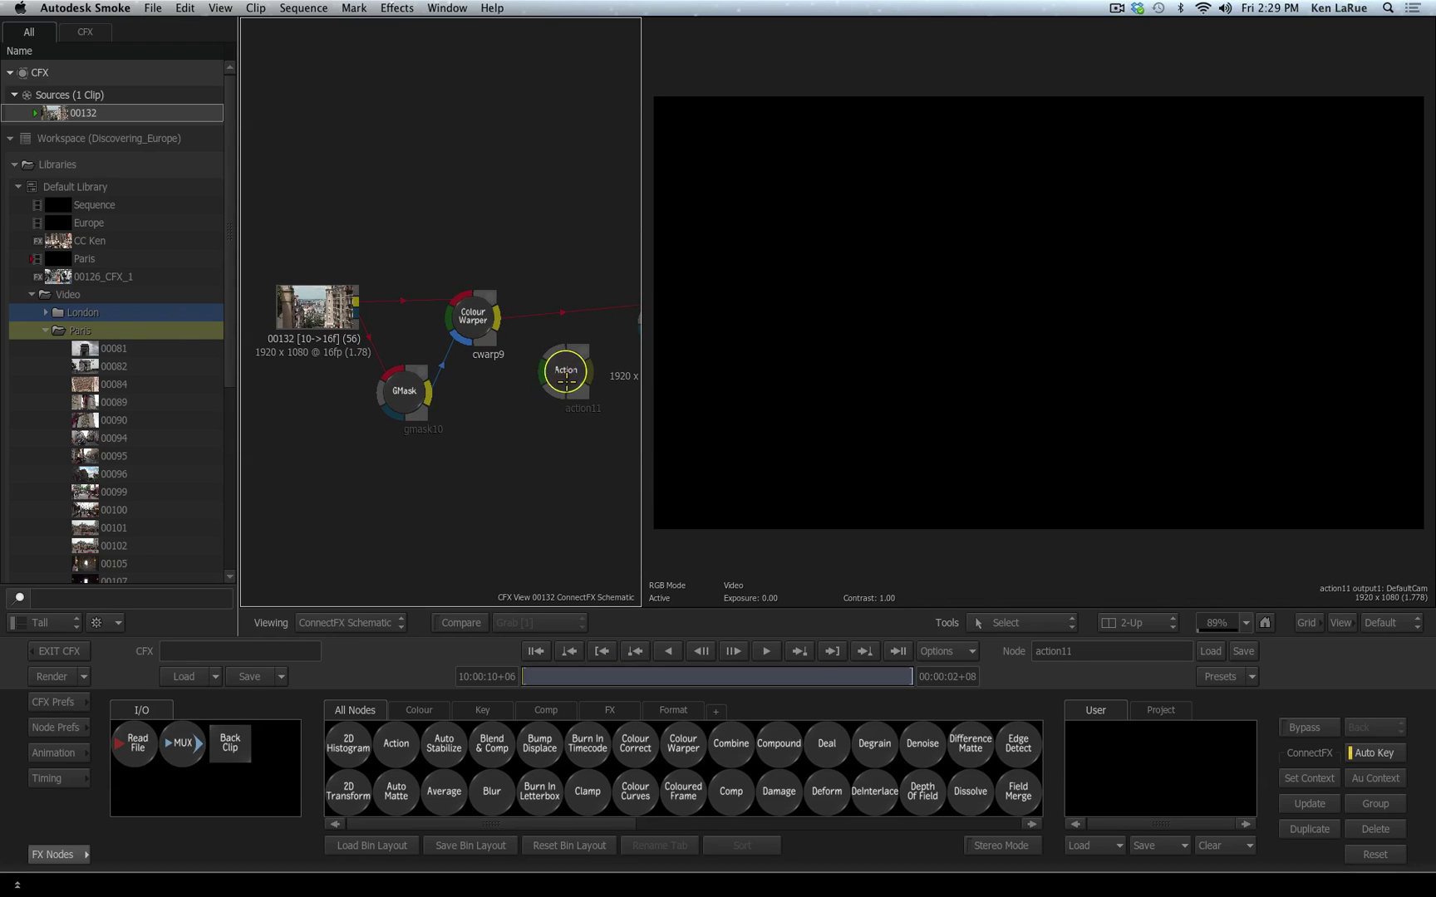
left_click_drag(566, 378, 533, 393)
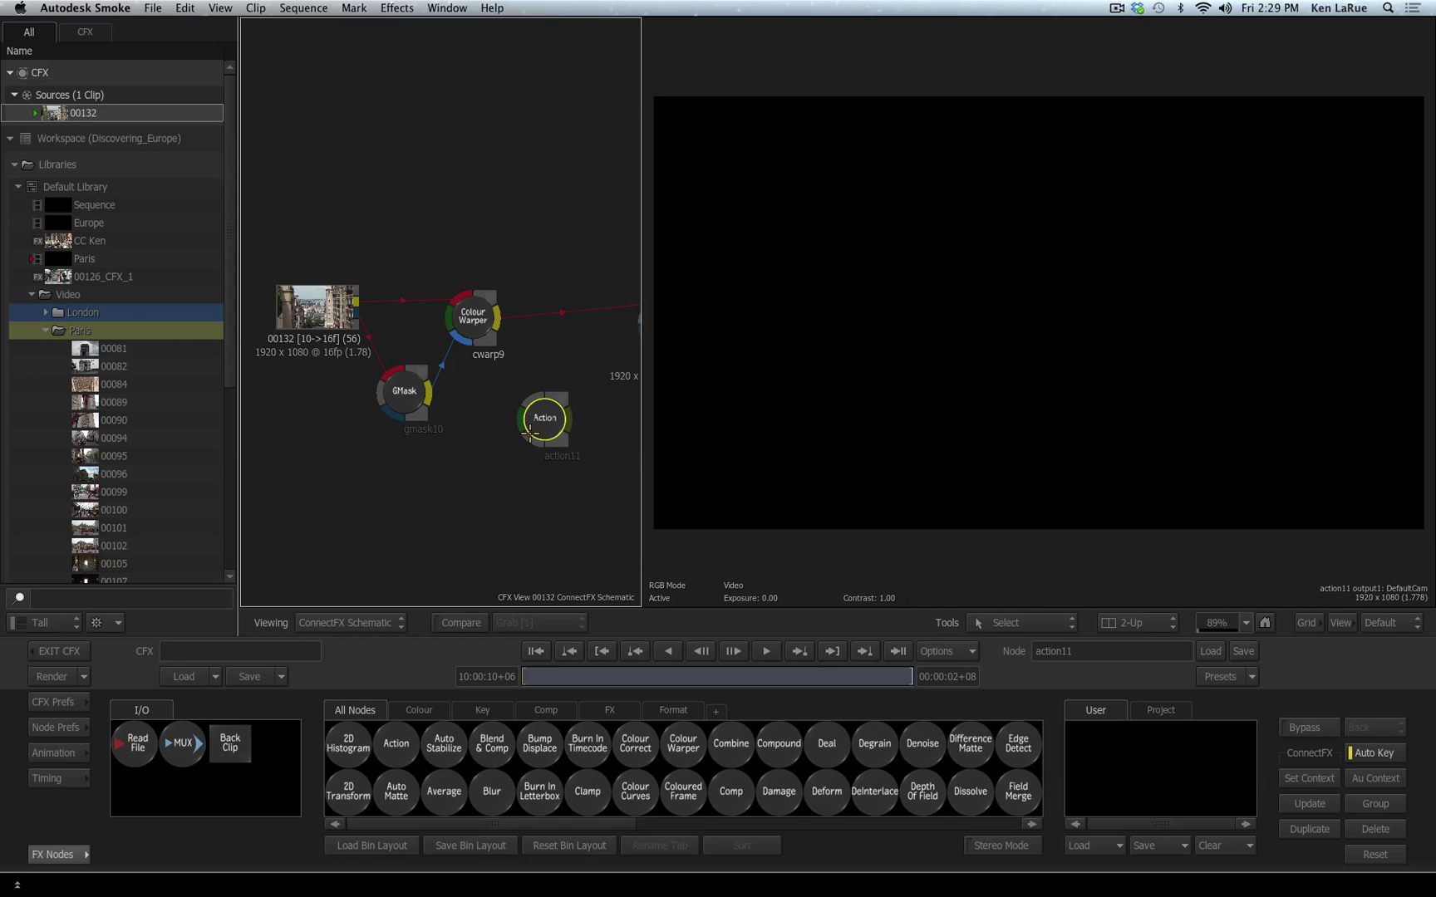
Show action11's Media list and wire cwarp9 into its Back input.
left_click(71, 854)
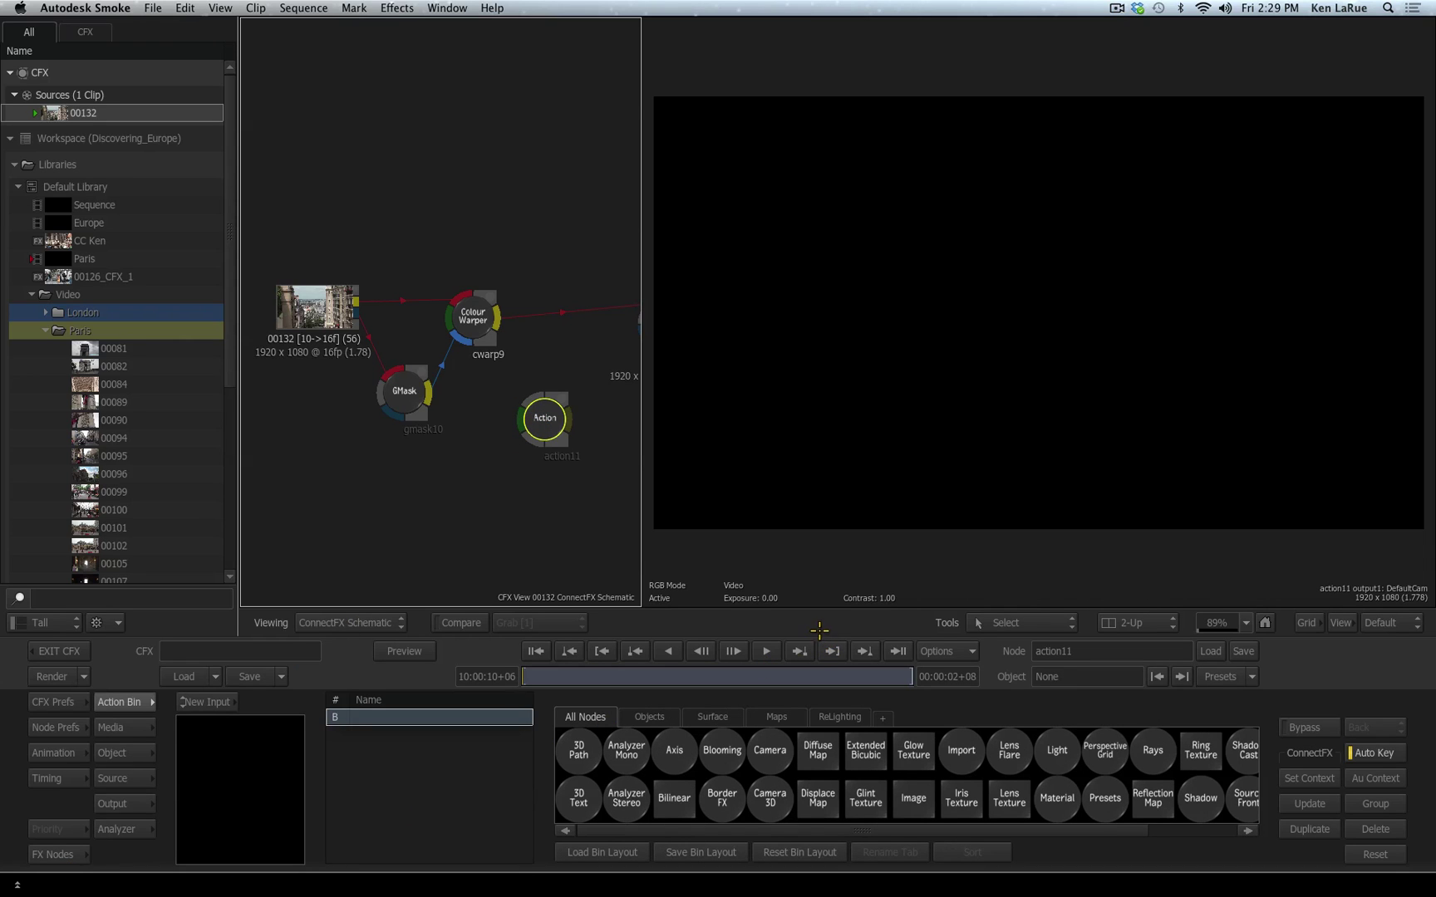
left_click(124, 727)
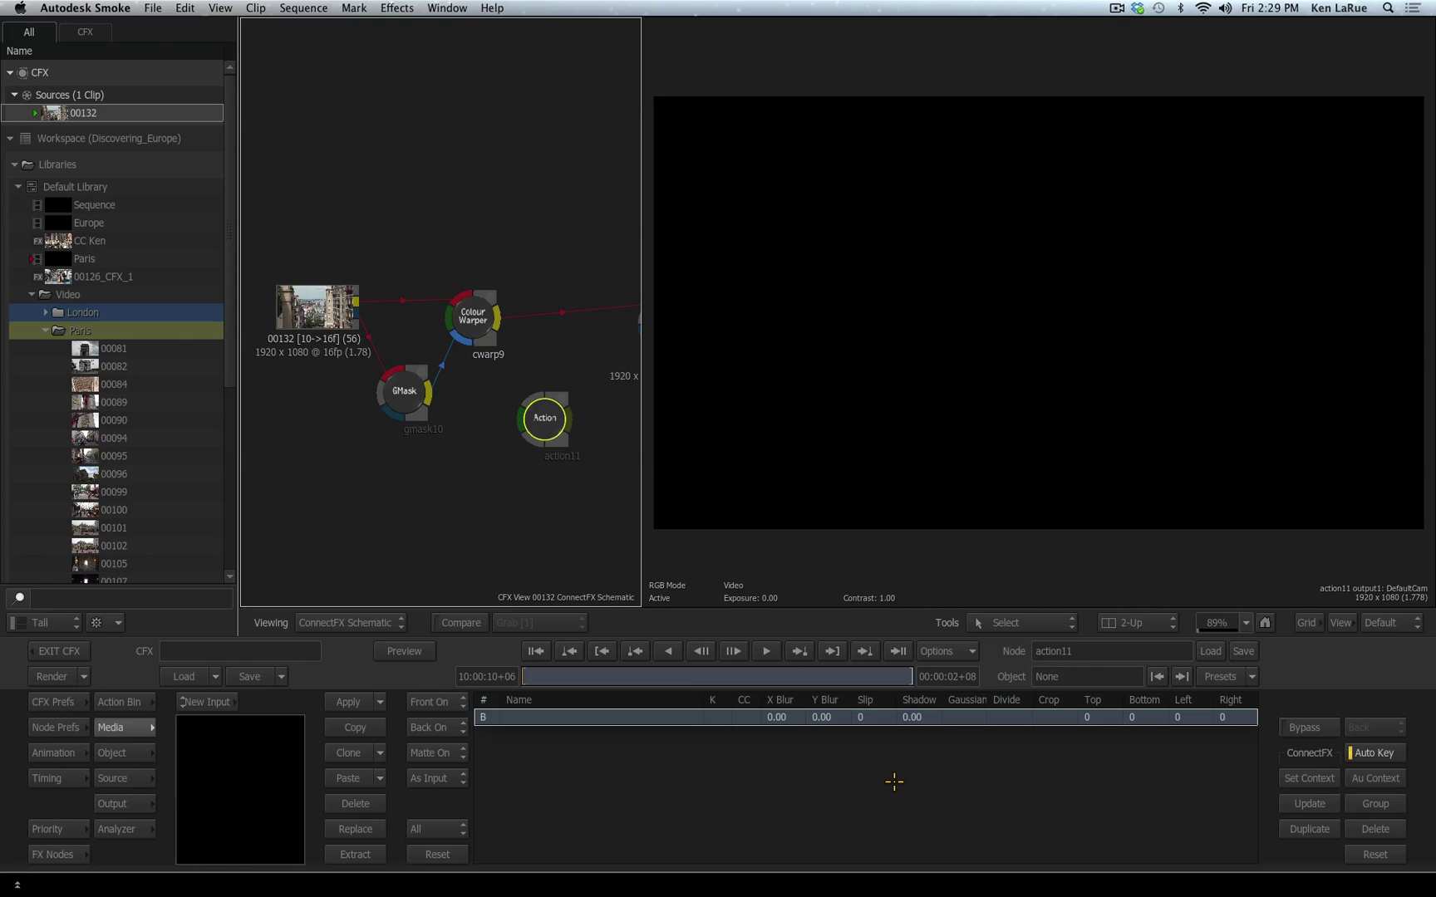
left_click_drag(542, 419, 567, 383)
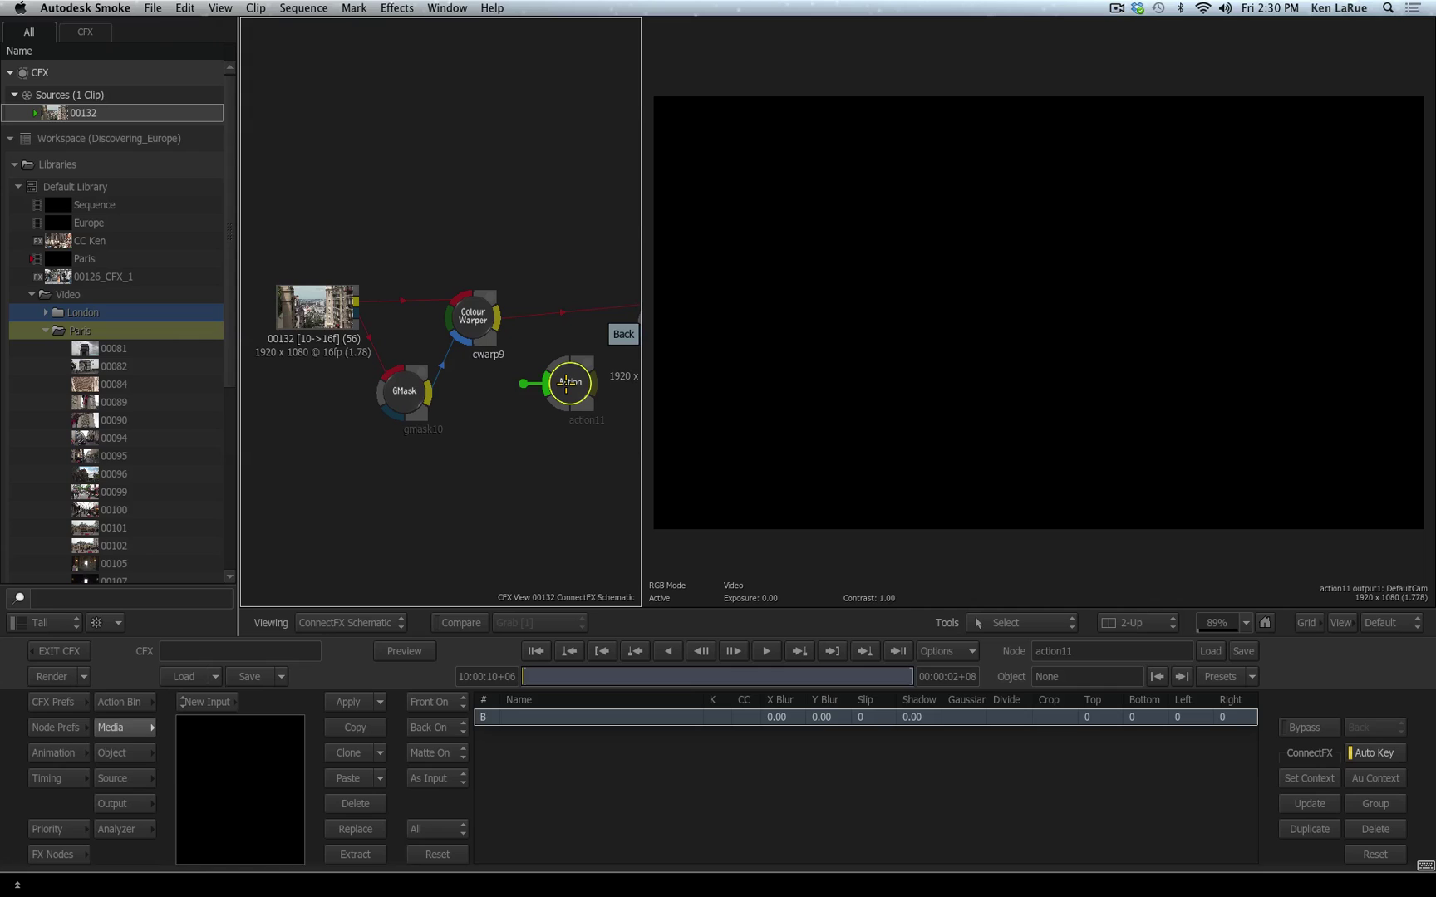
mouse_move(566, 384)
left_mouse_down()
mouse_move(546, 327)
mouse_move(573, 368)
left_mouse_up()
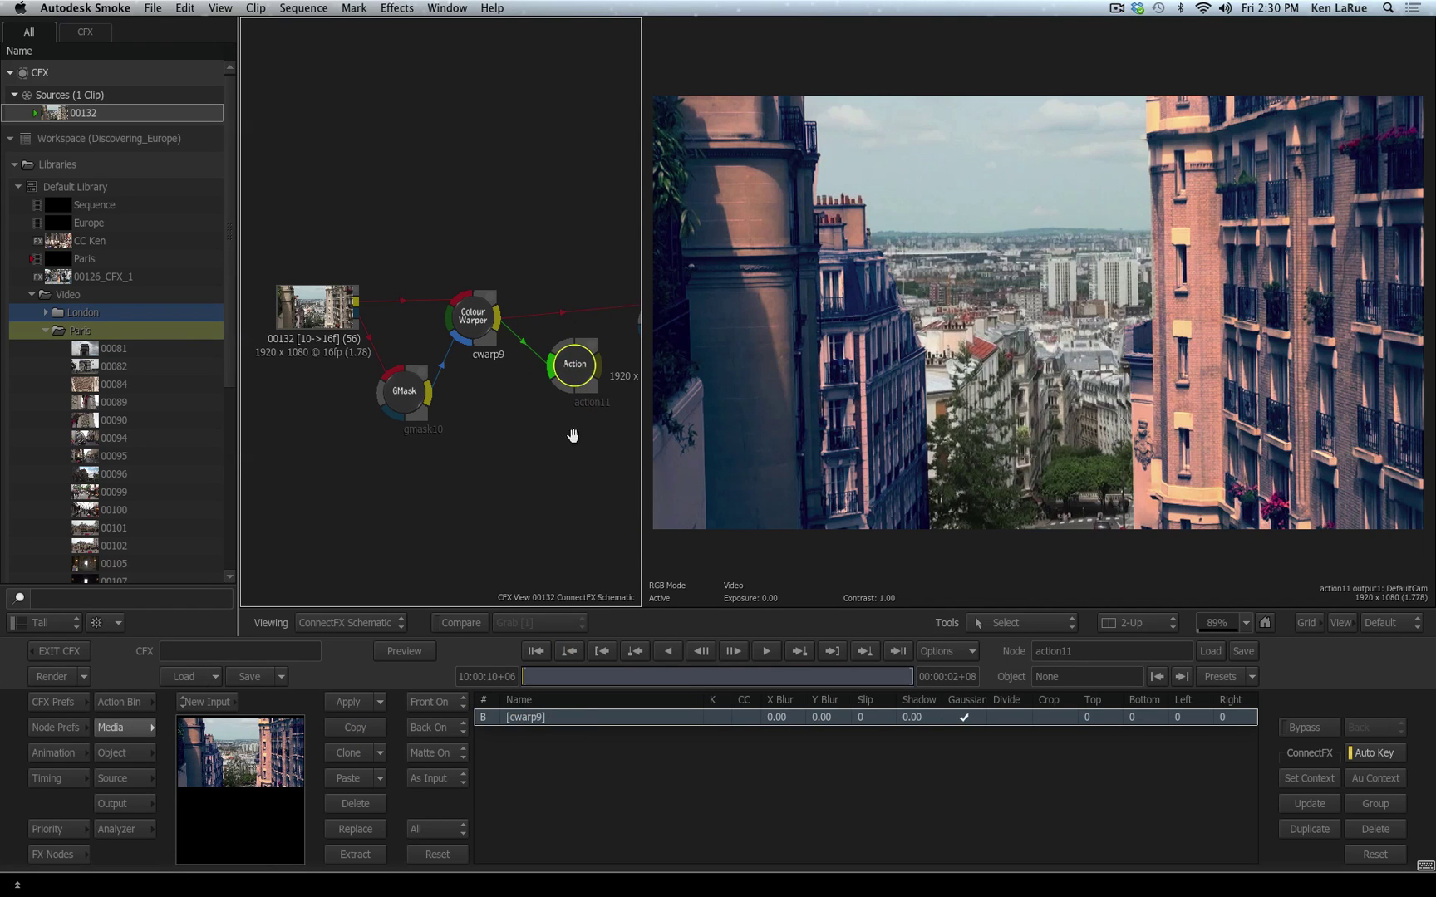
Connect action11 to the CFX output and line it up with the chain.
left_click_drag(573, 436, 409, 462)
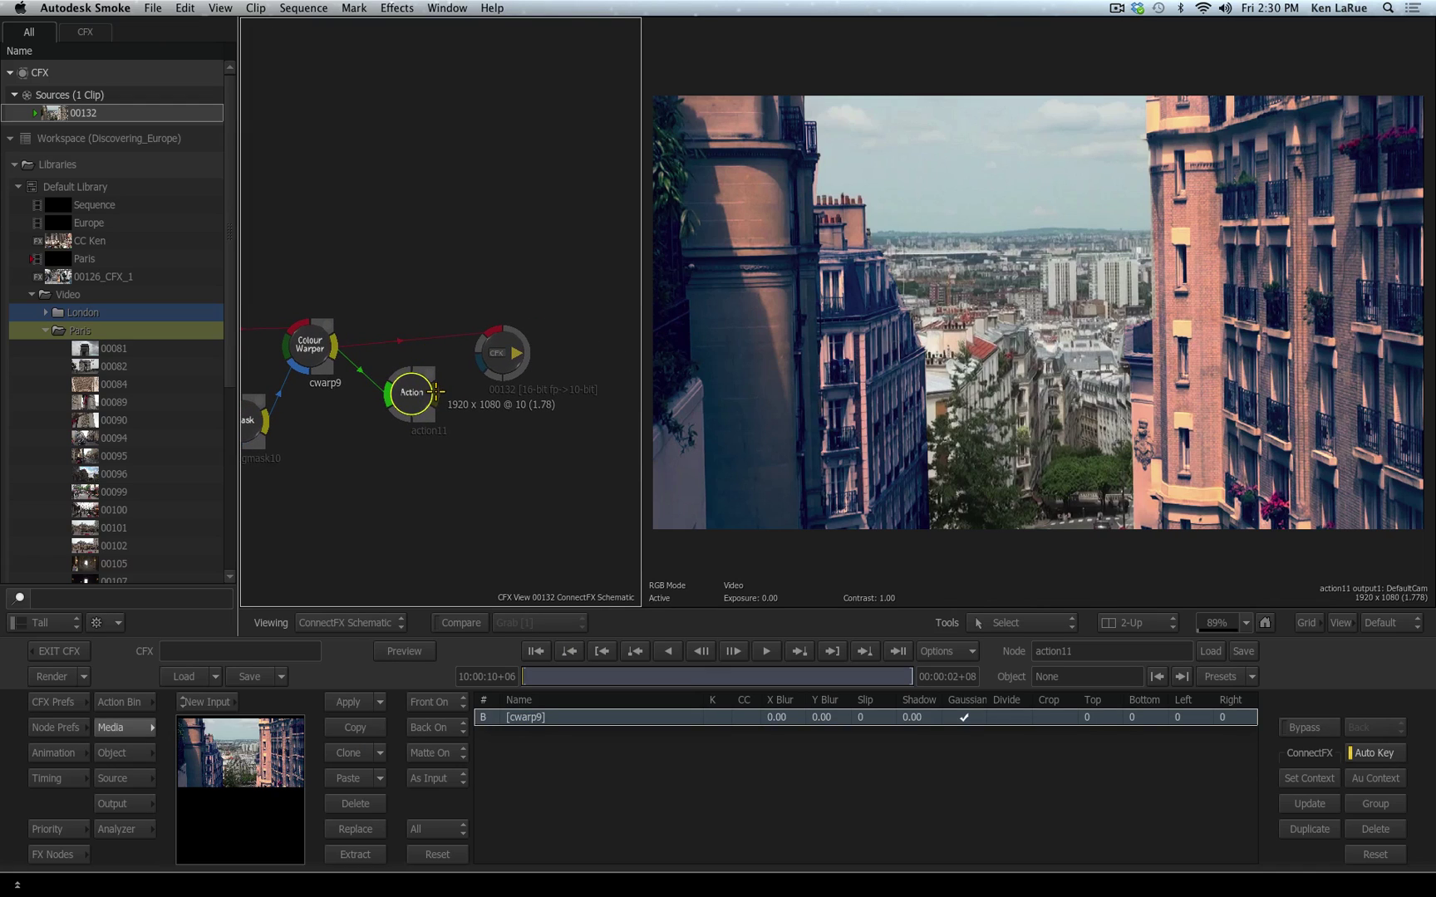
left_click_drag(487, 318, 490, 331)
left_click_drag(418, 393, 423, 331)
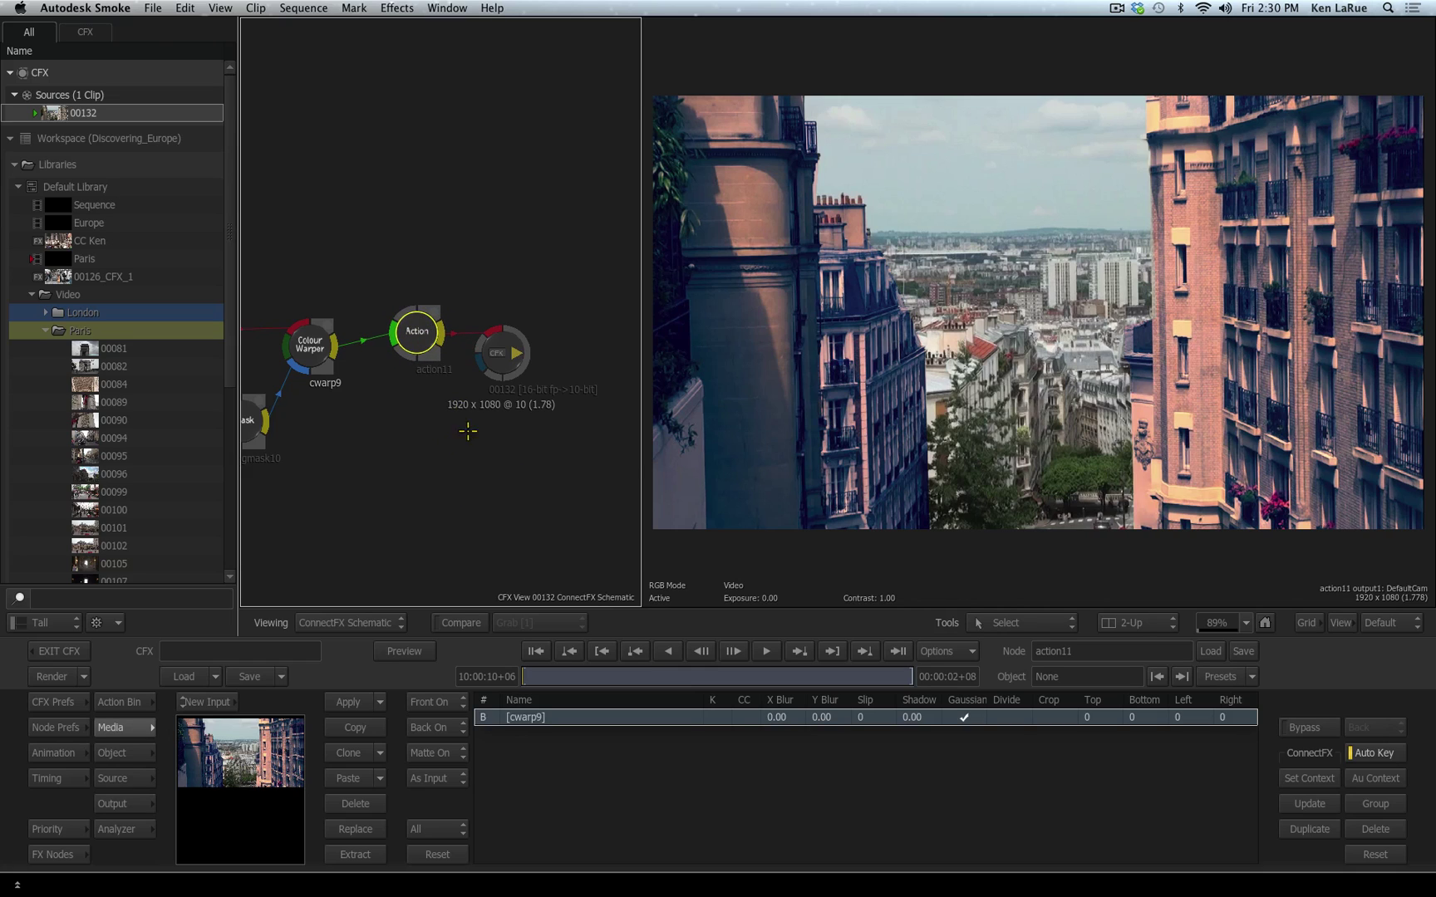
mouse_move(468, 431)
left_mouse_down()
mouse_move(503, 419)
mouse_move(595, 439)
mouse_move(501, 445)
mouse_move(433, 485)
mouse_move(489, 445)
left_mouse_up()
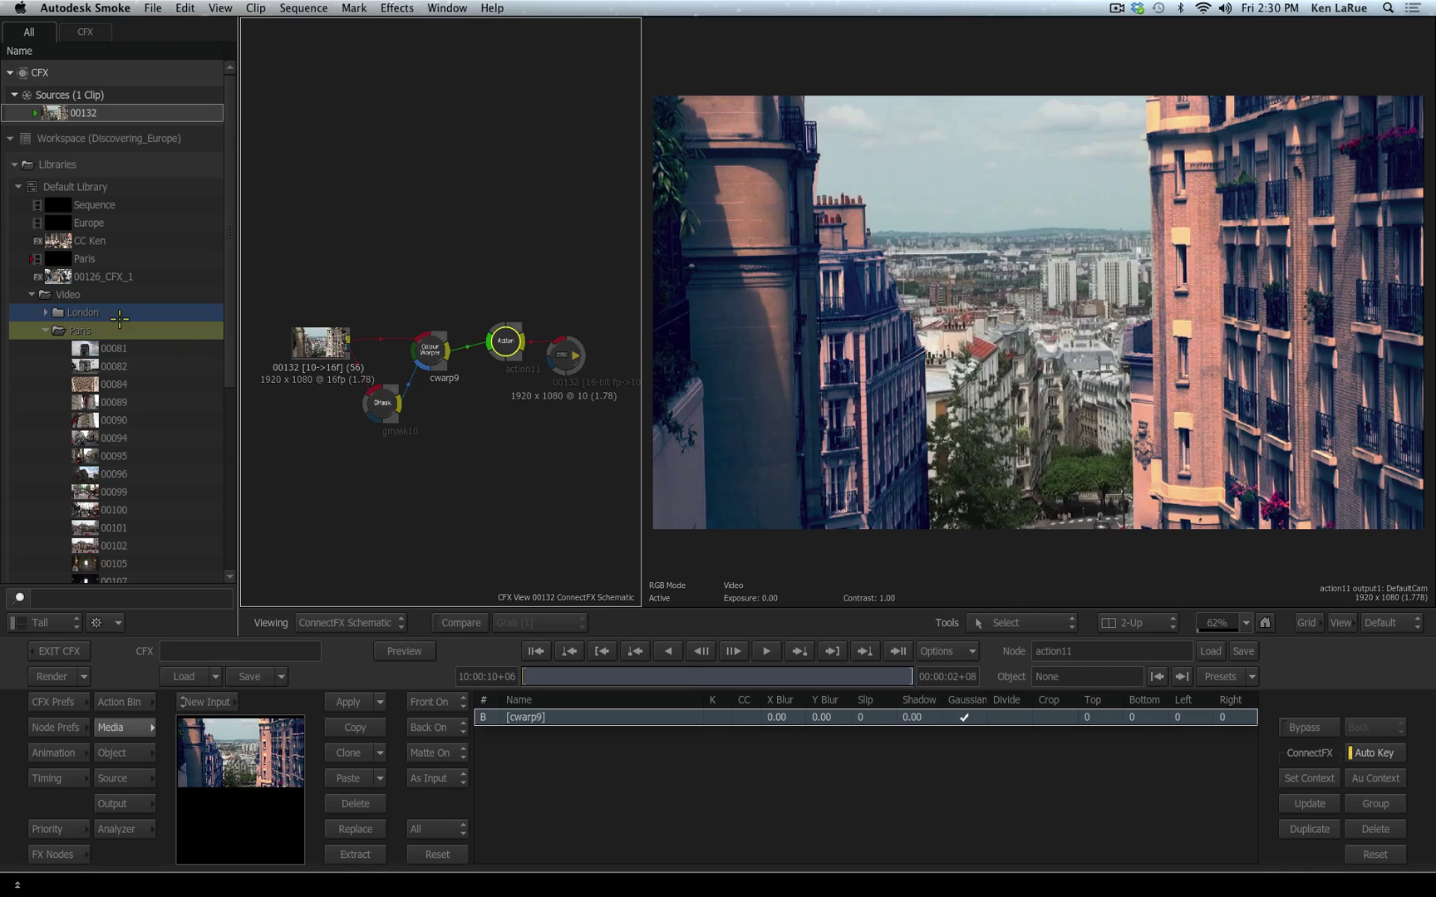
Drag Paris Logo2_Flat and Paris Logo2_Flat_alpha from Graphics into the schematic and preview the logo.
left_click(46, 331)
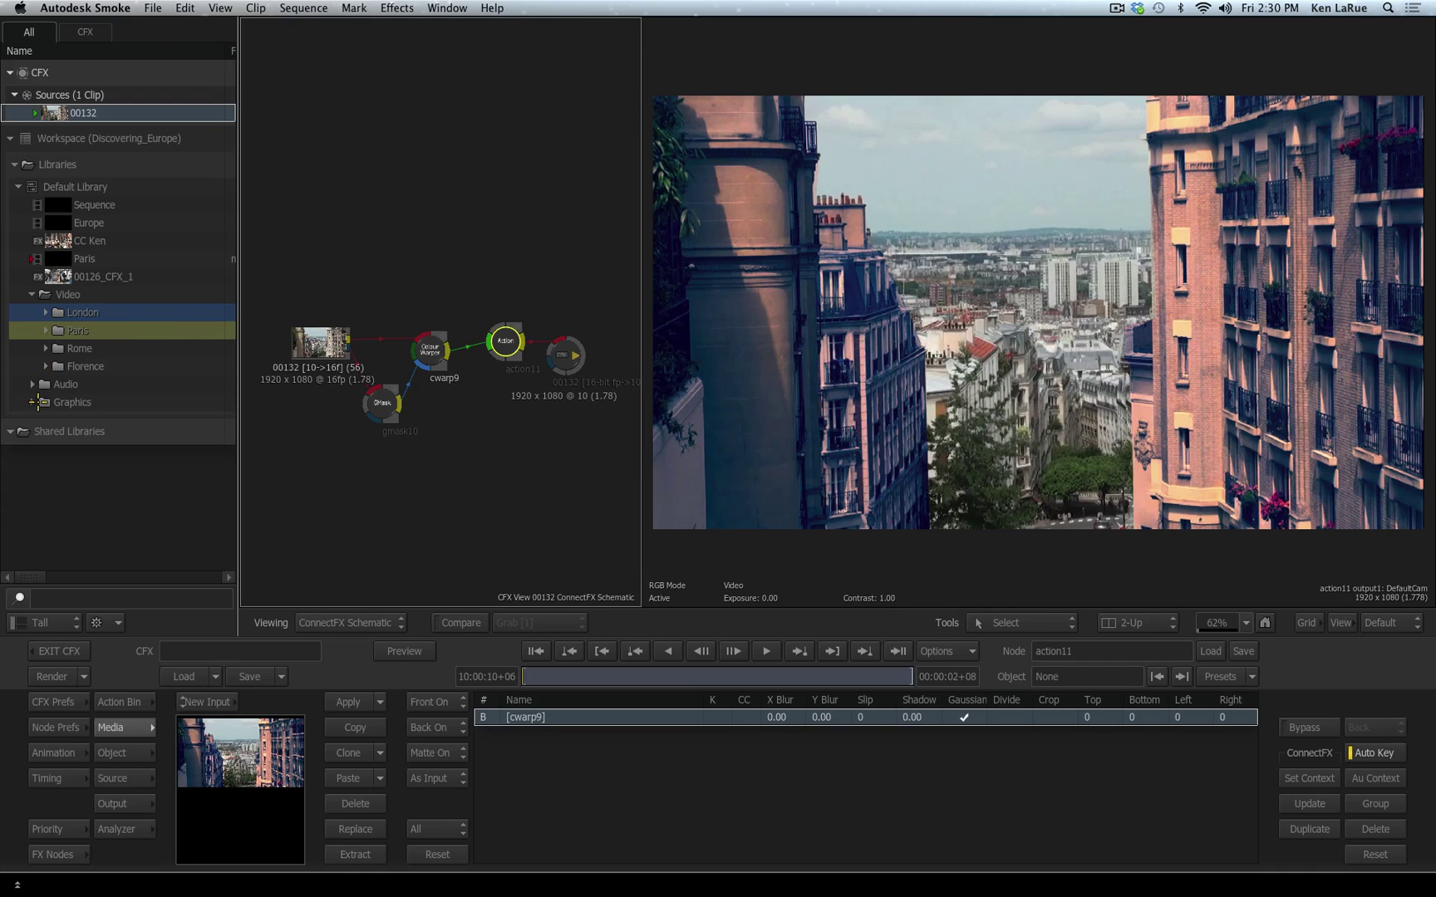
left_click(32, 402)
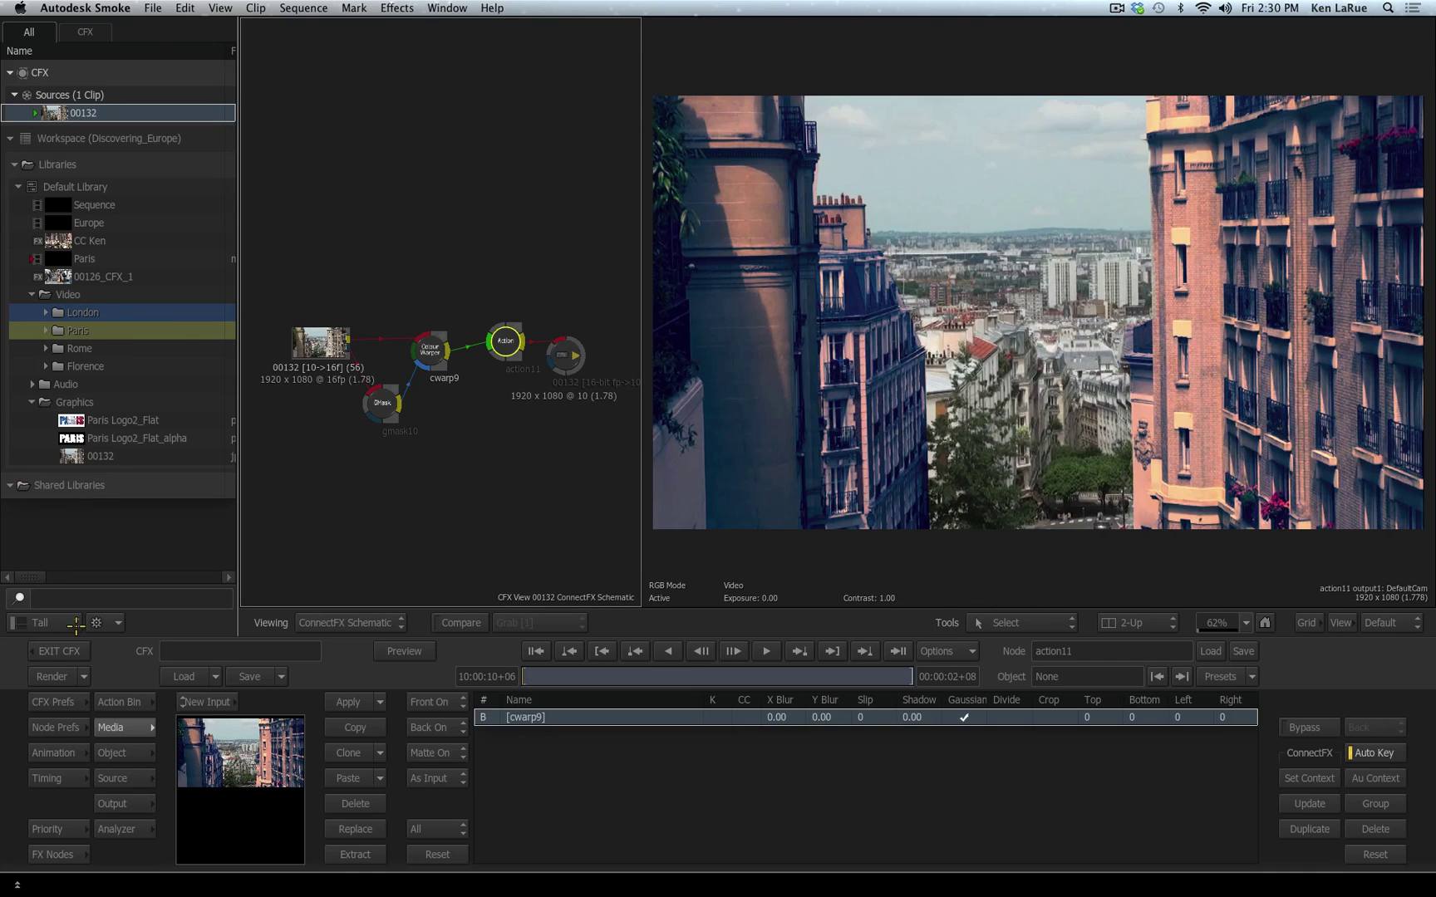
left_click(125, 420)
left_click(135, 439, "shift")
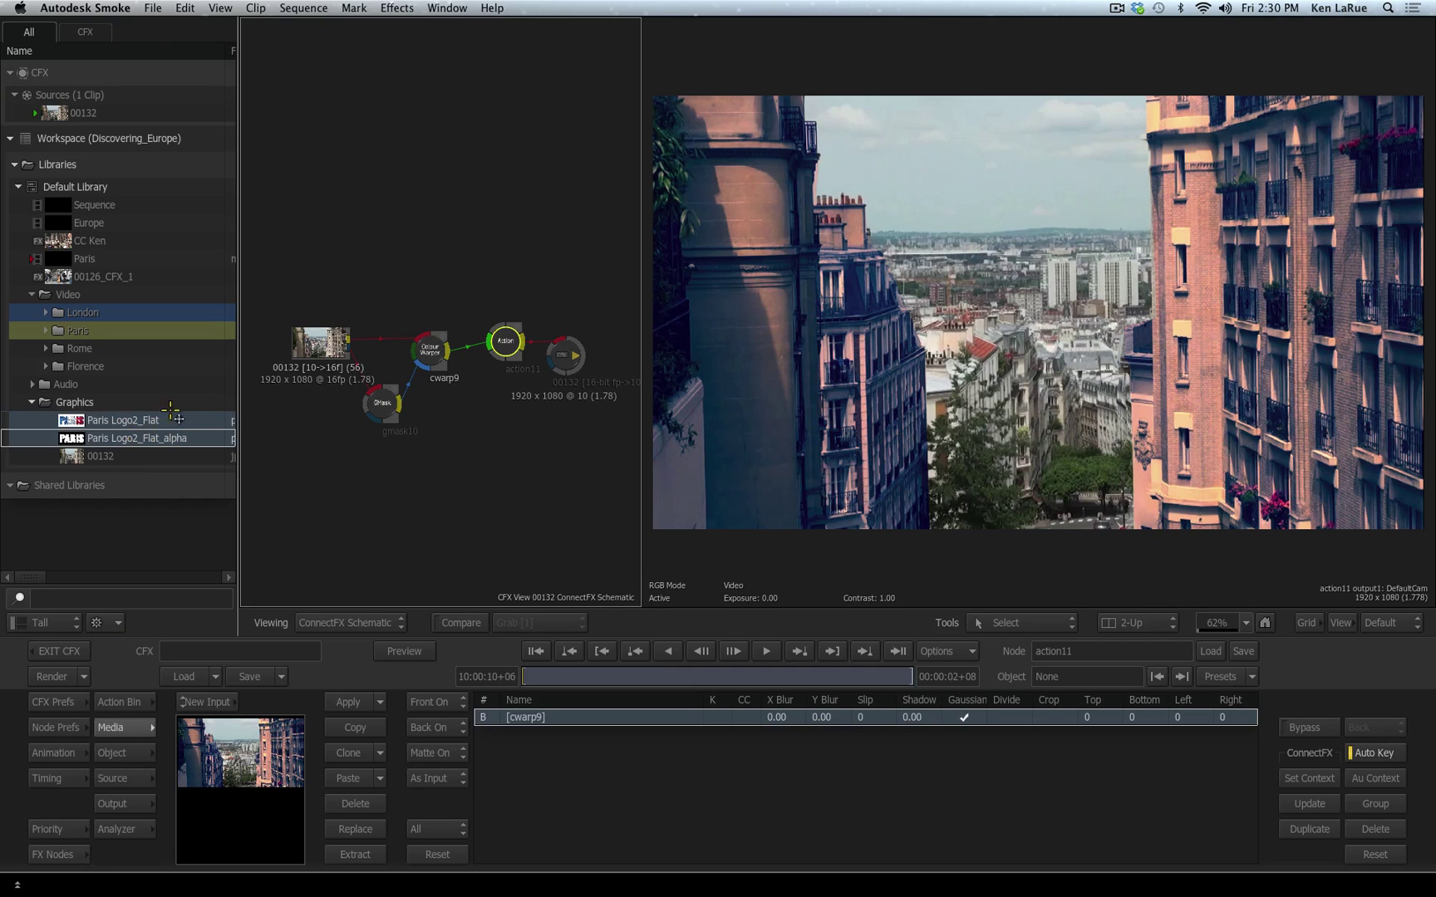
left_click_drag(170, 412, 343, 216)
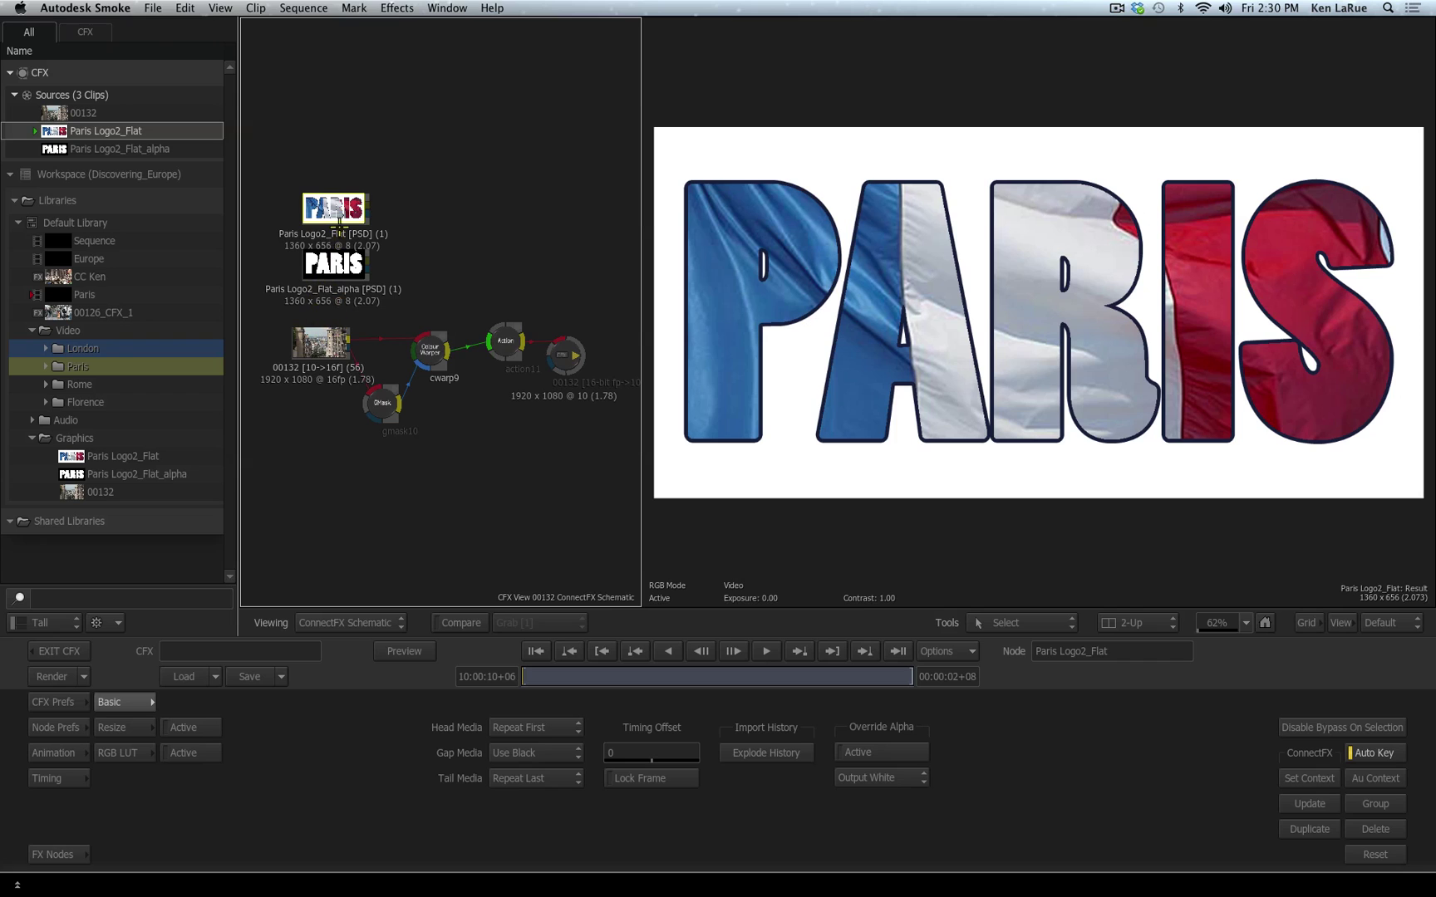
left_click_drag(338, 225, 334, 182)
left_click(334, 262)
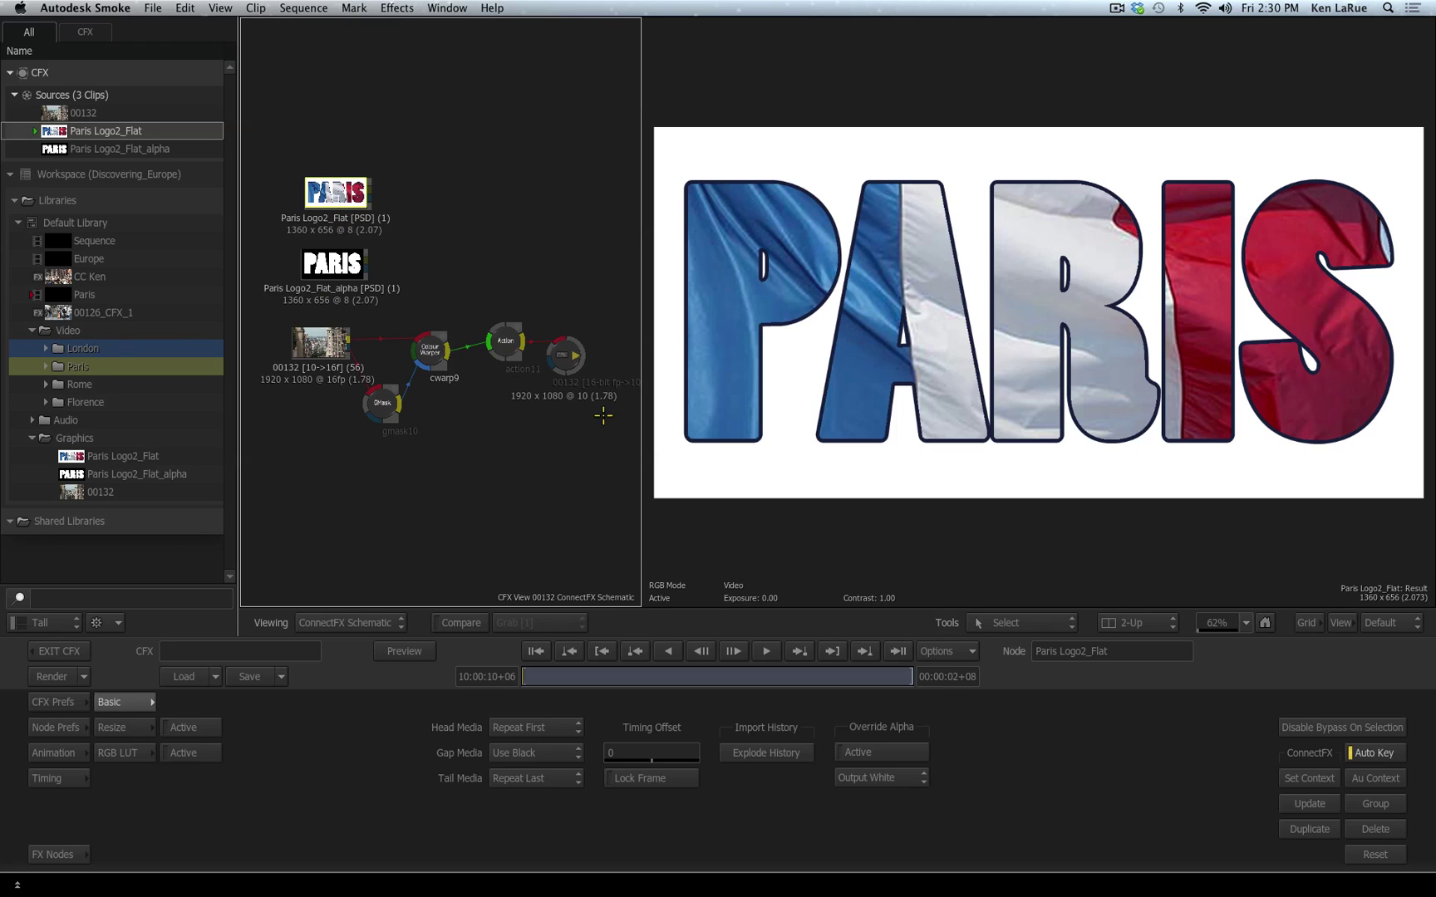
Add a New Media input, media1, to action11 from the New Input list.
mouse_move(509, 341)
left_mouse_down()
mouse_move(504, 324)
mouse_move(517, 355)
left_mouse_up()
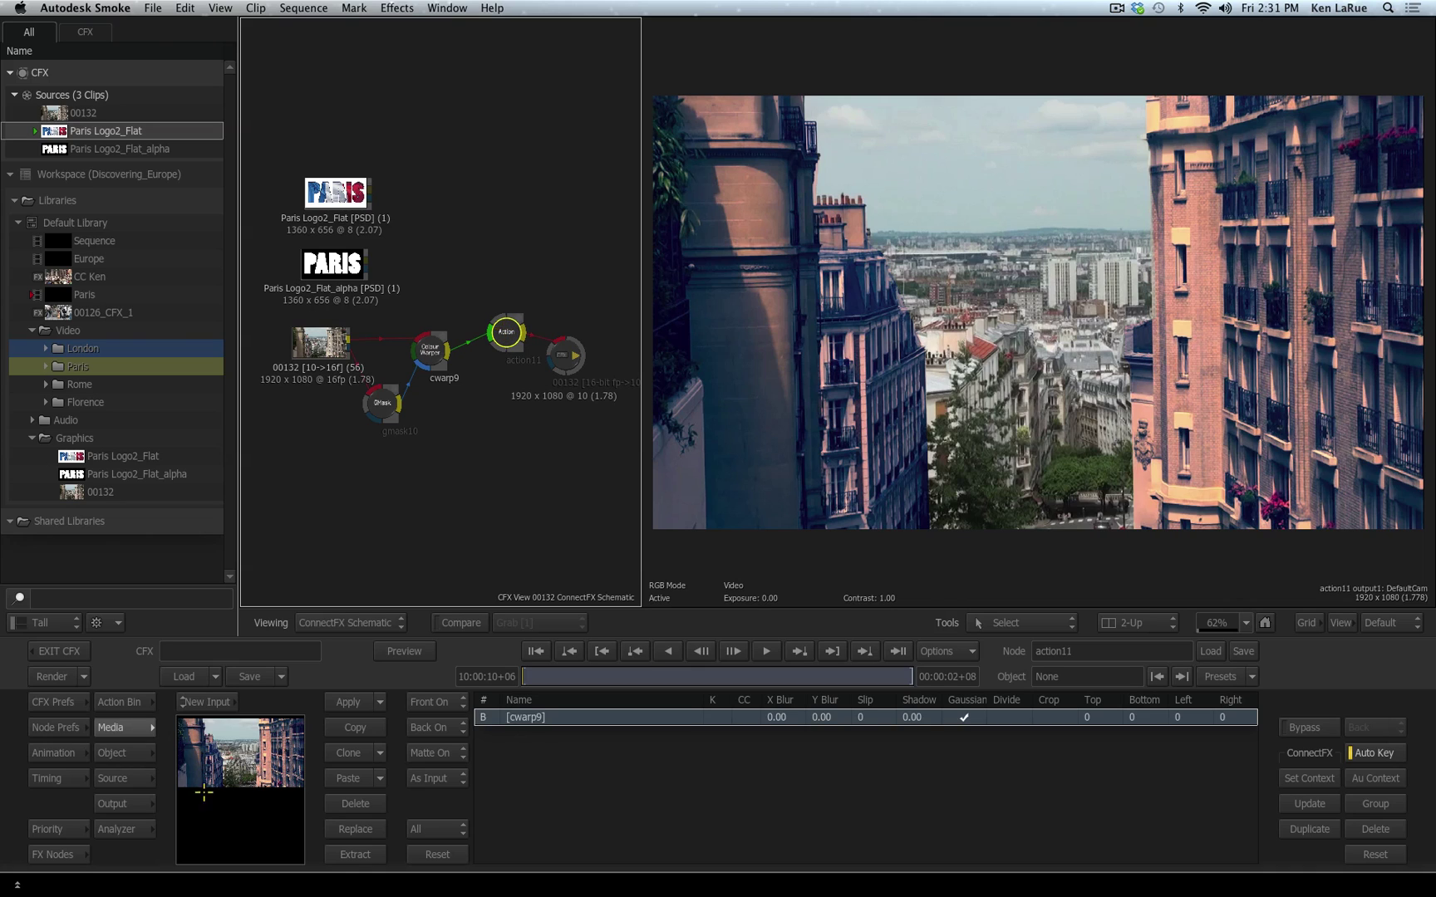
left_click(213, 701)
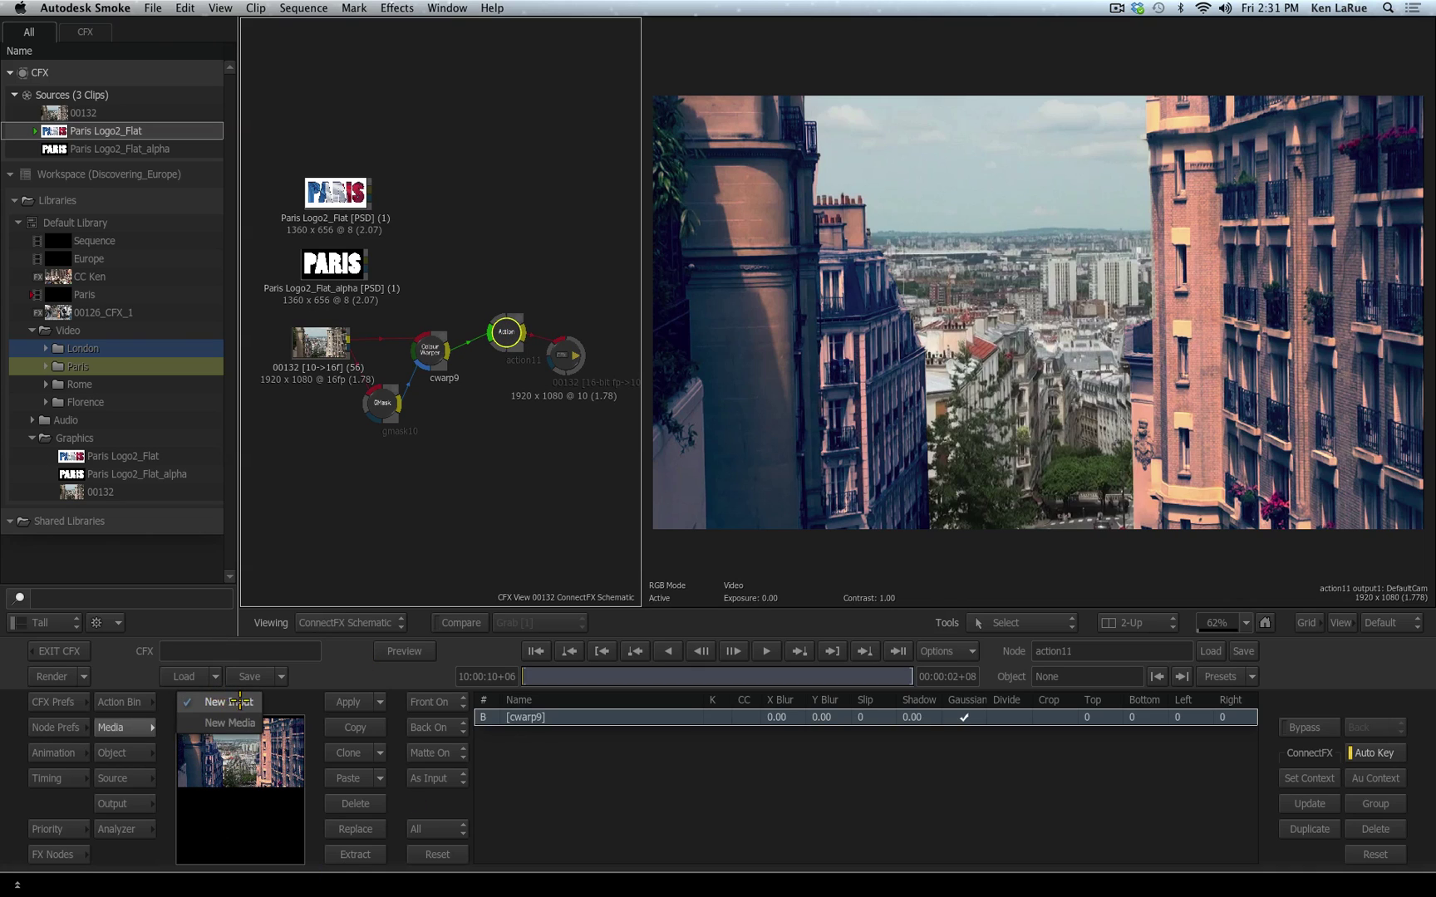
left_click(220, 702)
left_click(241, 722)
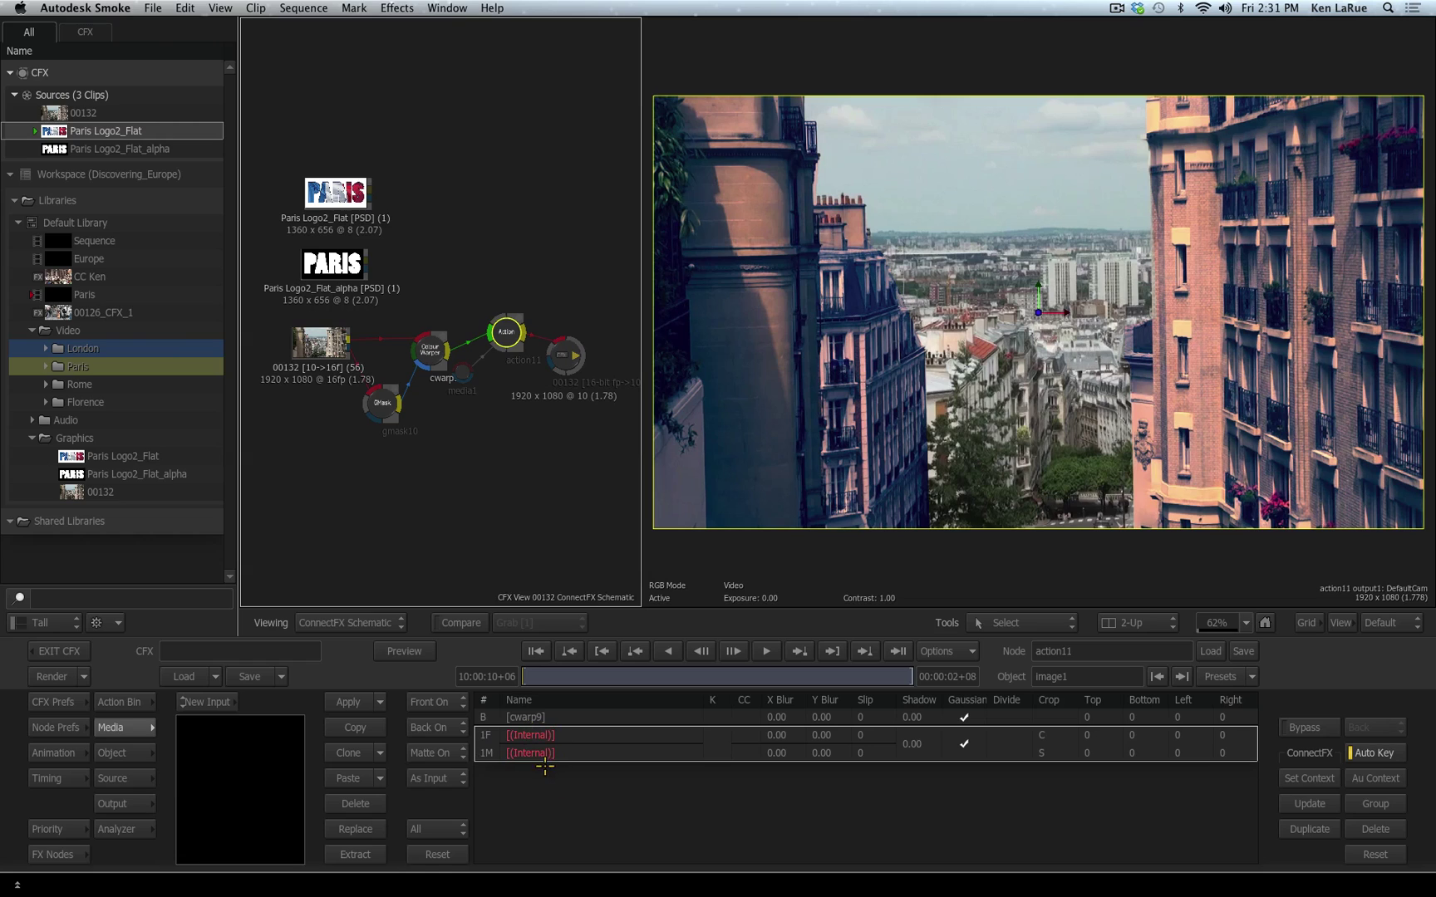
Feed Paris Logo2_Flat into media1's front and its alpha into the matte, then view action11.
left_click_drag(465, 371, 464, 233)
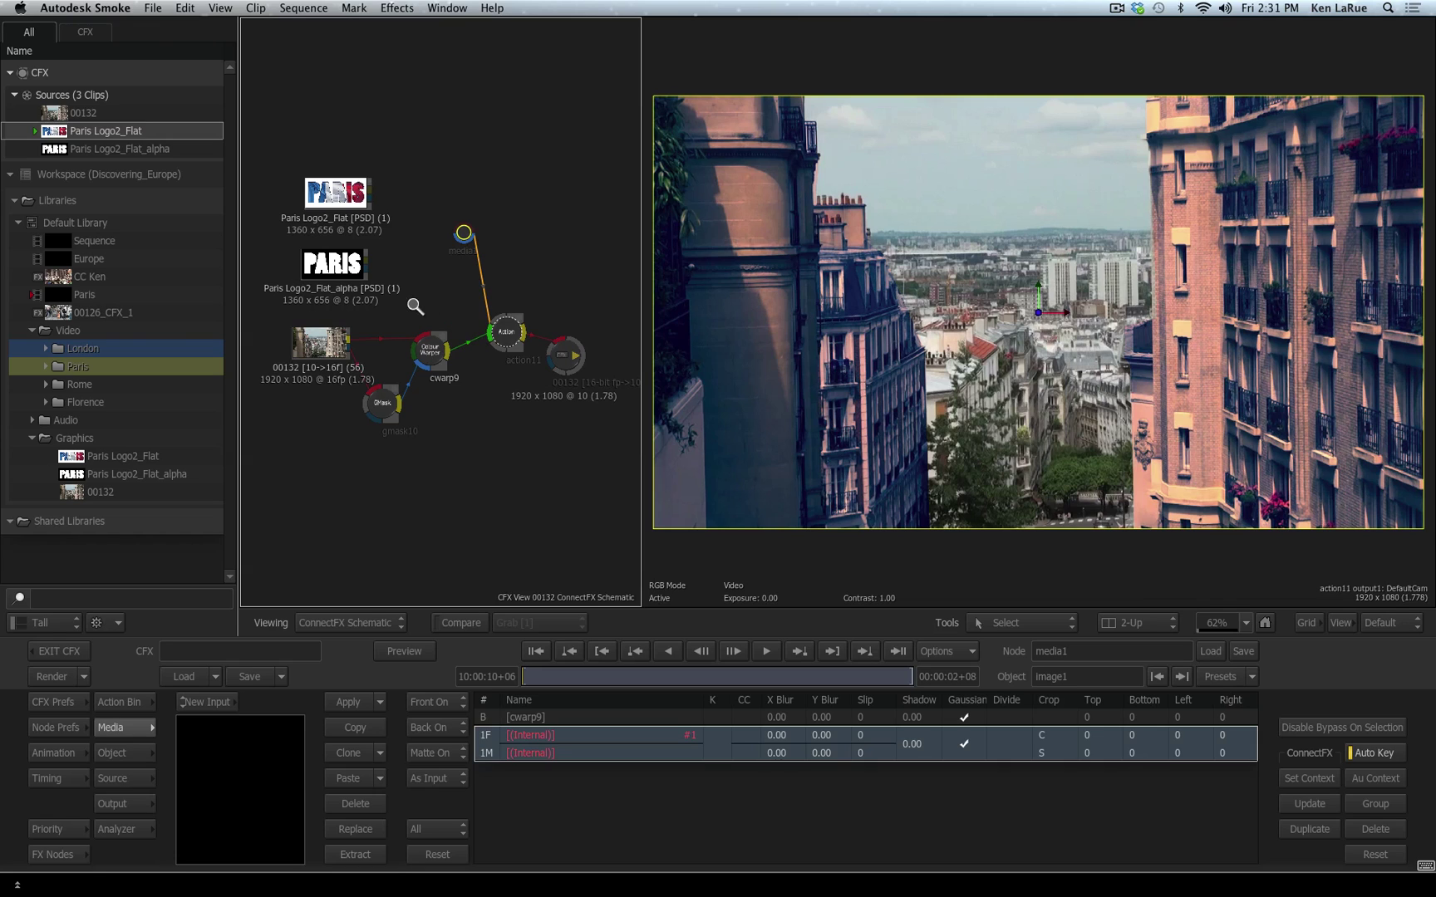
scroll(416, 312, "up", 5)
left_click_drag(497, 186, 460, 165)
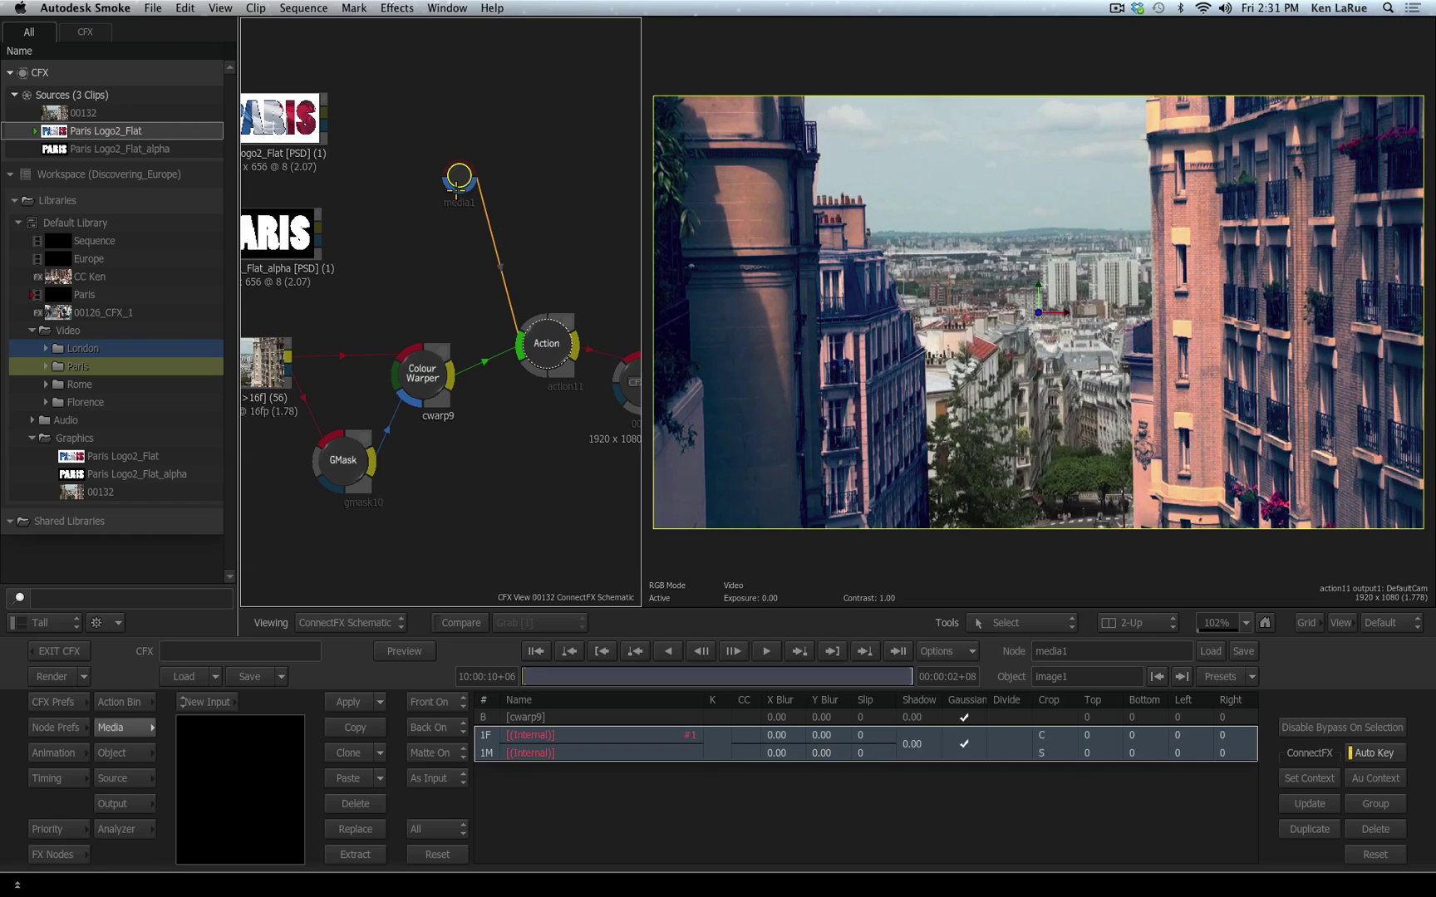
left_click_drag(320, 108, 461, 160)
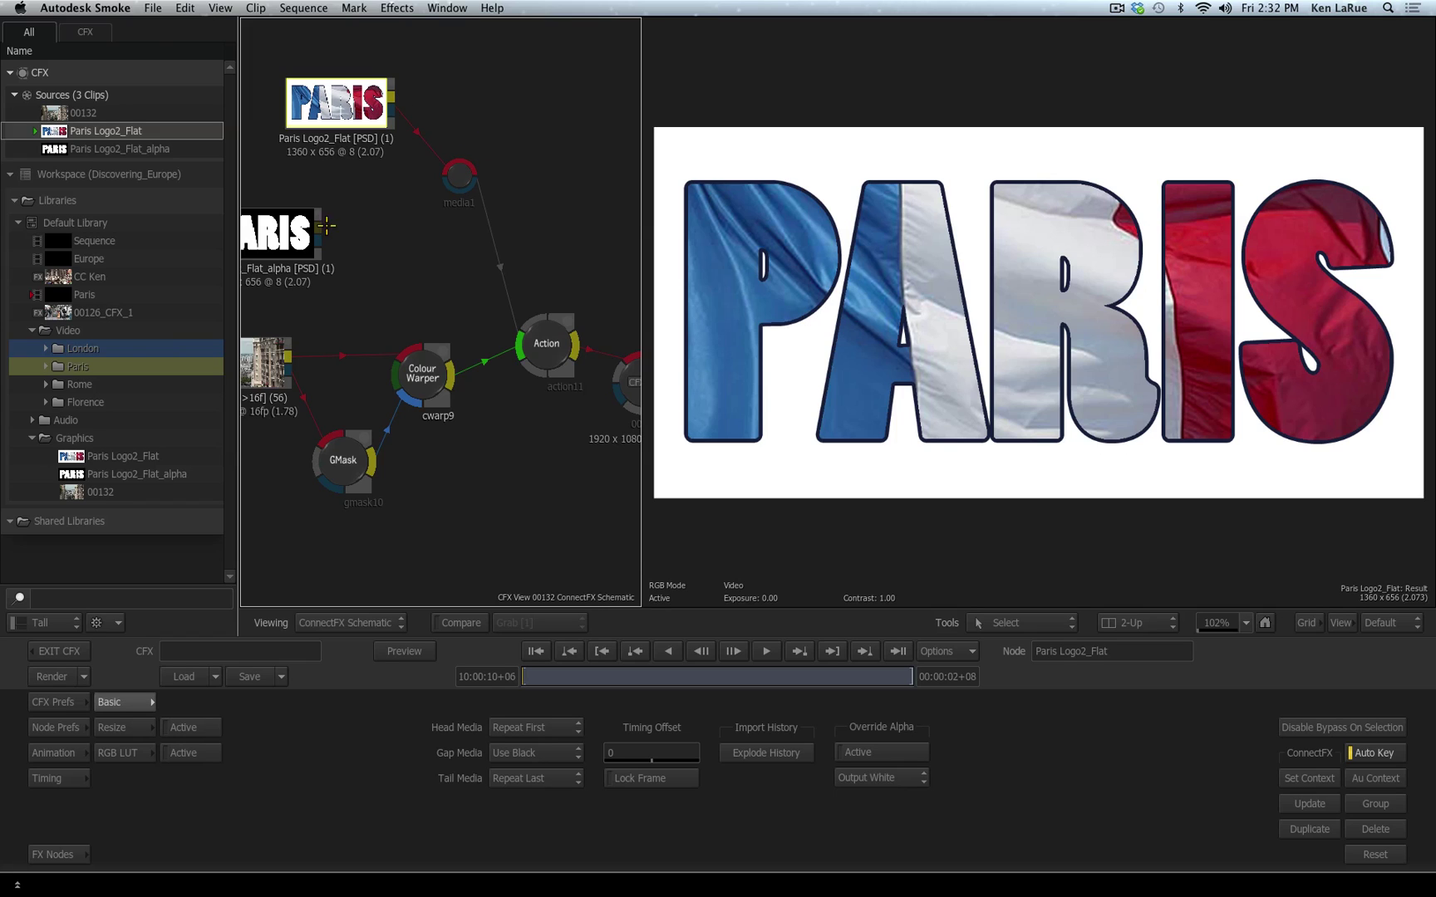
left_click_drag(318, 228, 450, 185)
left_click(546, 357)
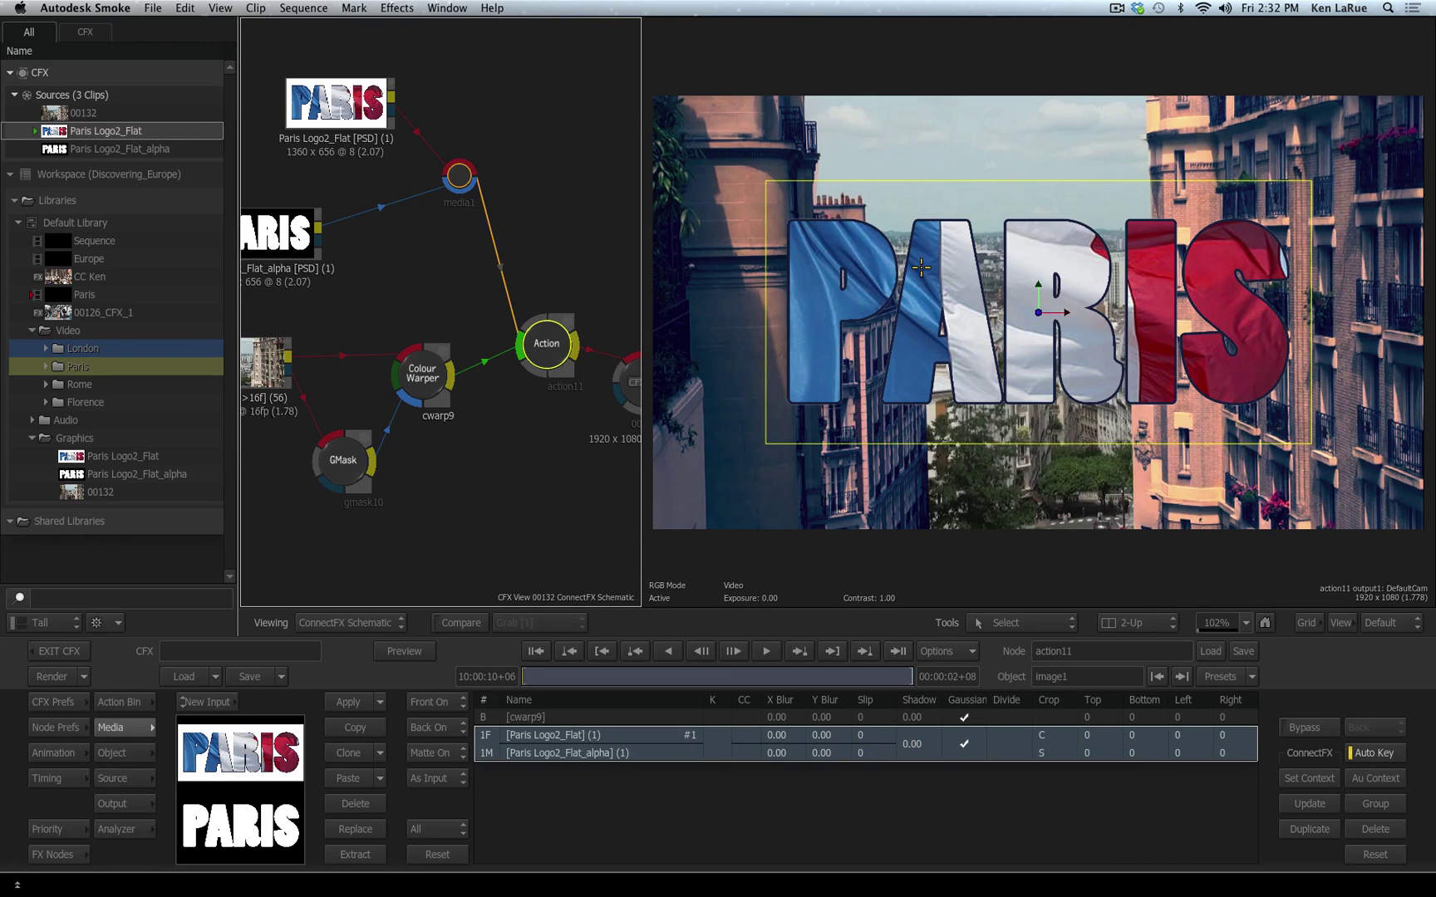
scroll(430, 504, "down", 5)
scroll(536, 446, "up", 2)
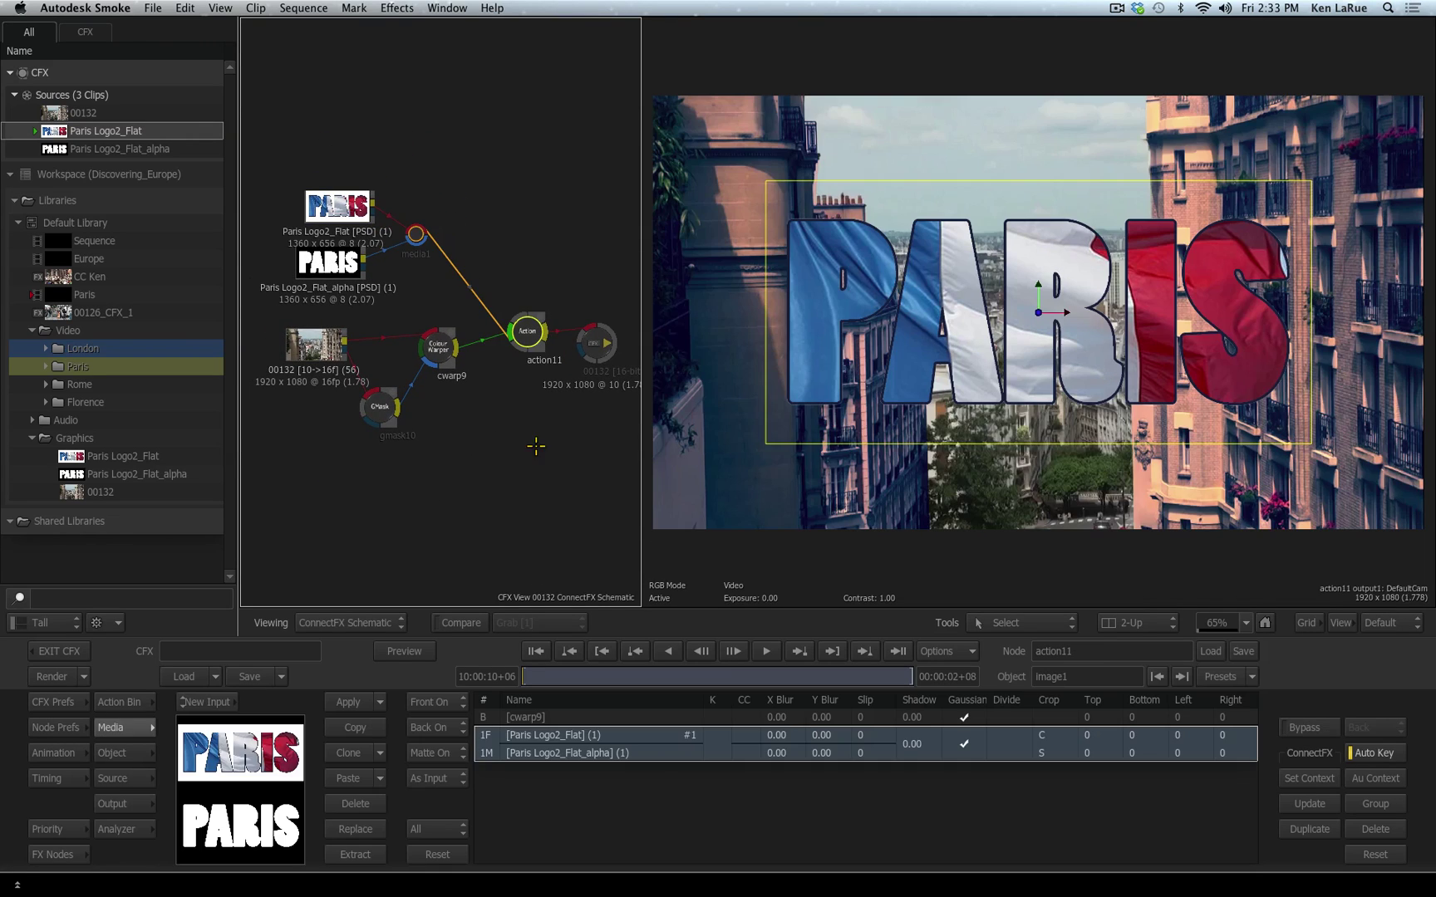